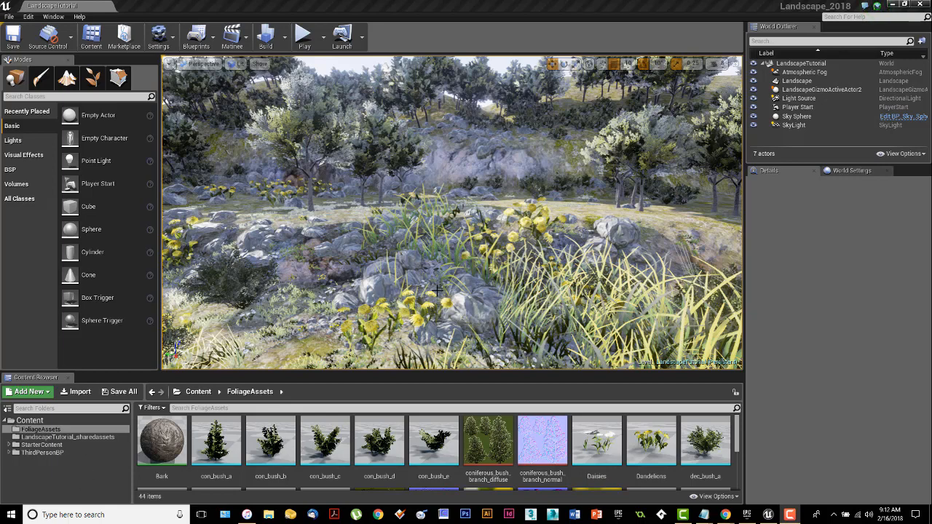
# Step: Look around the finished landscape example level to see the target result
pyautogui.moveTo(437, 290); pyautogui.dragTo(368, 365, button='right')
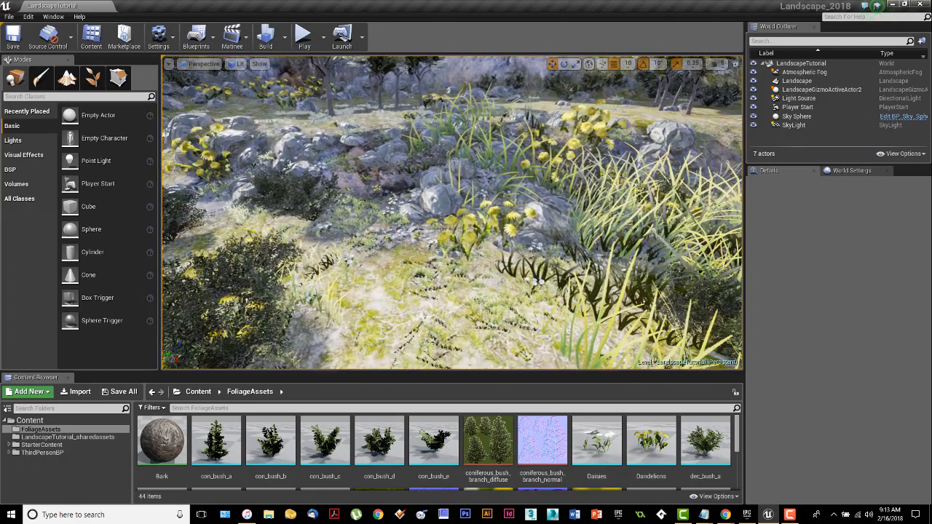
pyautogui.moveTo(452, 212); pyautogui.dragTo(432, 156, button='right')
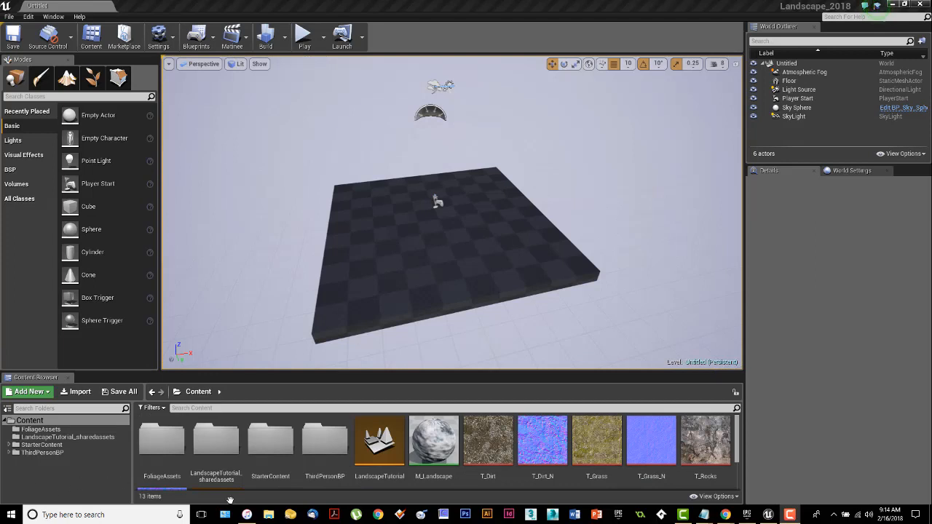
pyautogui.moveTo(451, 285)
pyautogui.mouseDown(button='right')
pyautogui.moveTo(431, 292)
pyautogui.moveTo(446, 293)
pyautogui.mouseUp(button='right')
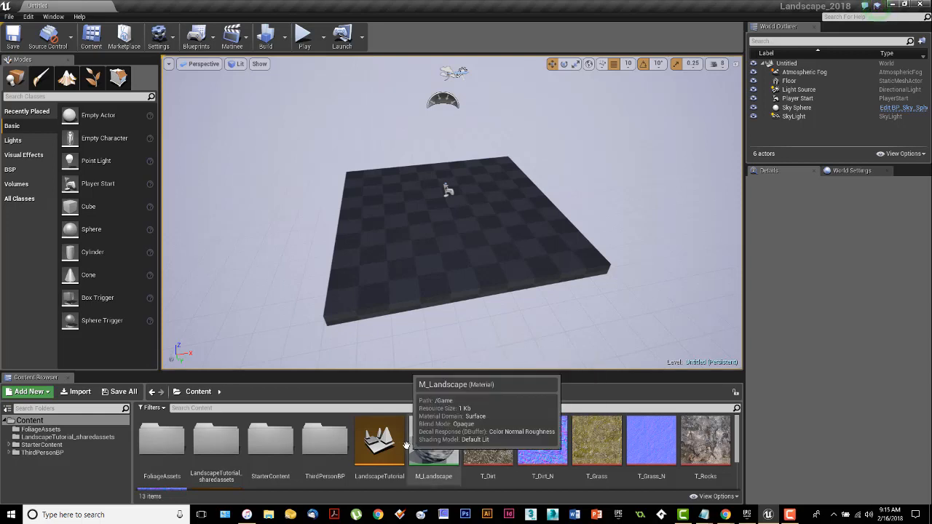
pyautogui.click(10, 16)
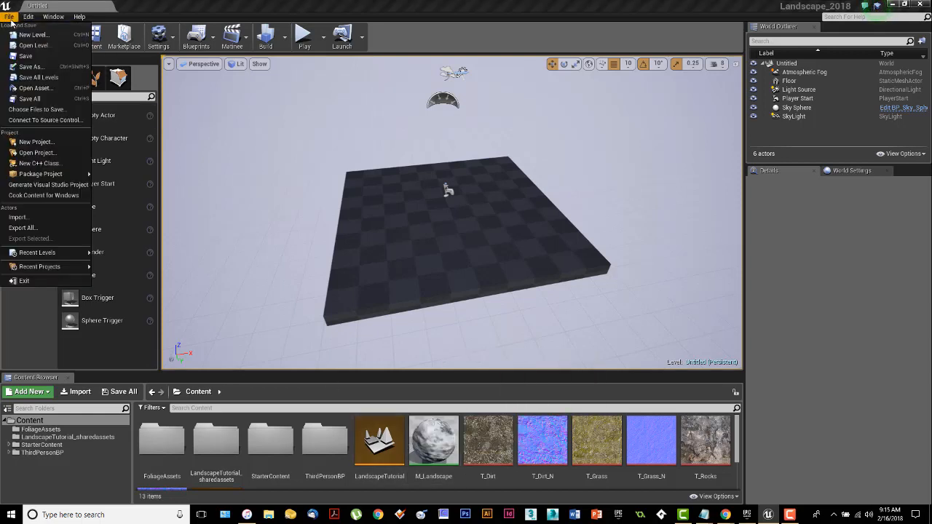
pyautogui.click(309, 10)
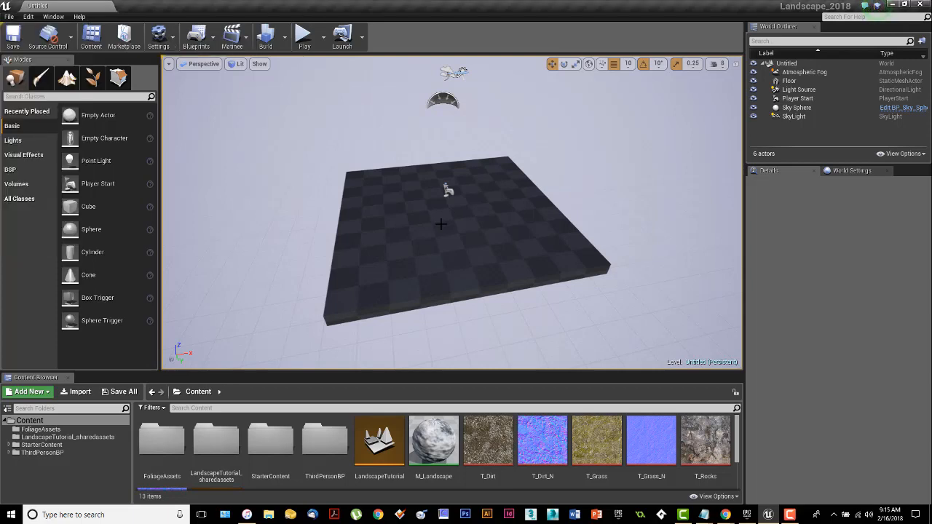
# Step: Select the floor mesh in the new empty level and delete it
pyautogui.moveTo(506, 248)
pyautogui.mouseDown(button='right')
pyautogui.moveTo(485, 226)
pyautogui.moveTo(503, 238)
pyautogui.moveTo(501, 196)
pyautogui.moveTo(502, 255)
pyautogui.moveTo(495, 246)
pyautogui.mouseUp(button='right')
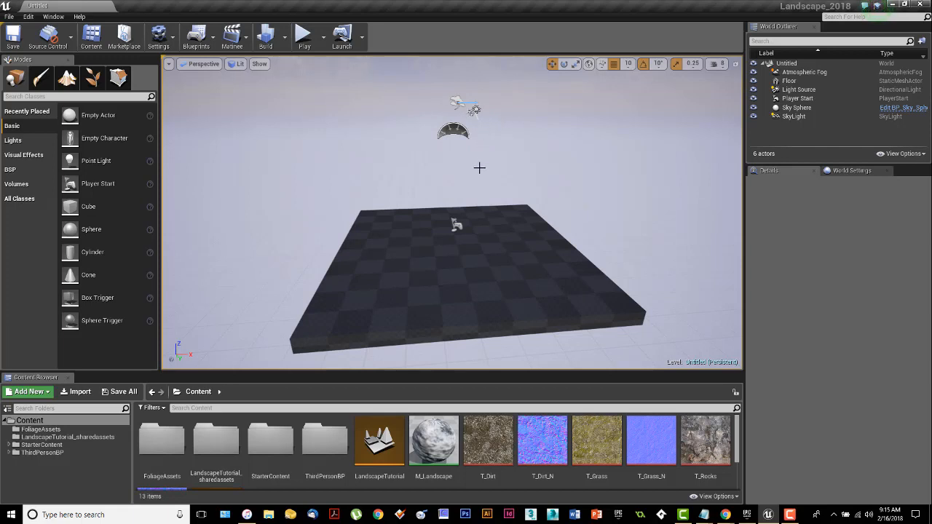
pyautogui.moveTo(533, 244); pyautogui.dragTo(533, 265, button='right')
pyautogui.click(525, 246)
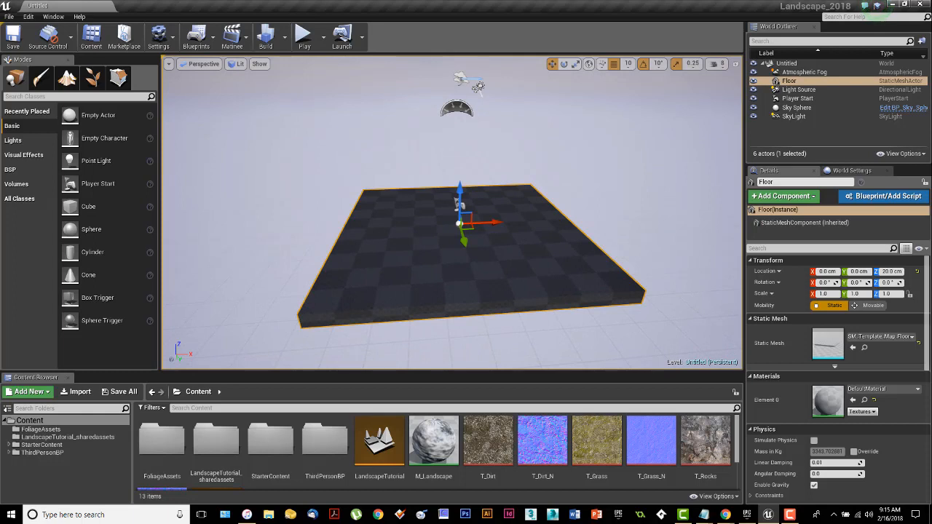
pyautogui.press('Delete')
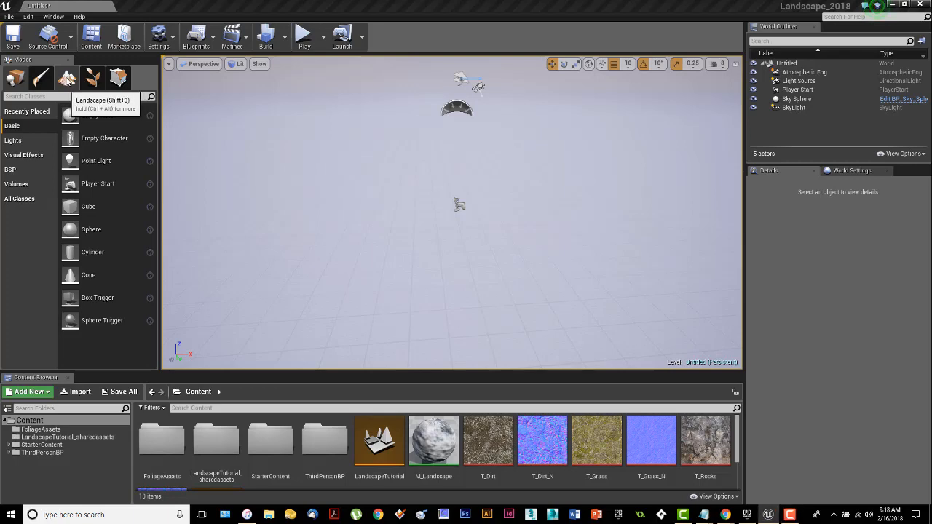
# Step: Switch to Landscape mode to preview a new landscape grid in the level
pyautogui.click(66, 79)
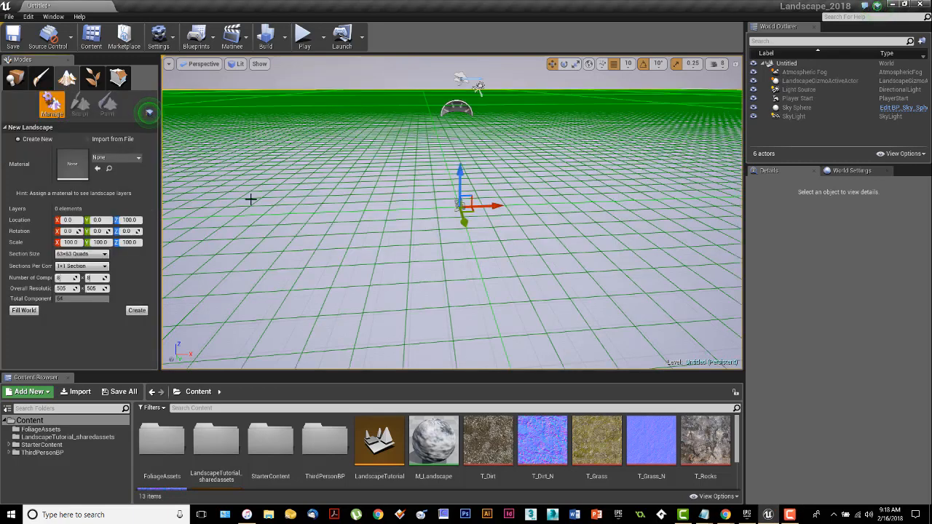
pyautogui.moveTo(446, 272); pyautogui.dragTo(488, 233, button='right')
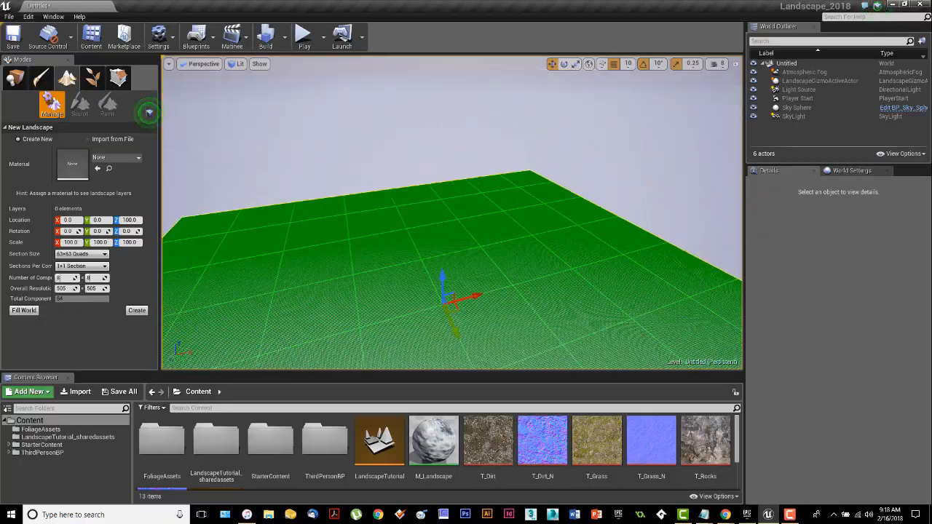
pyautogui.moveTo(488, 233); pyautogui.dragTo(506, 273, button='right')
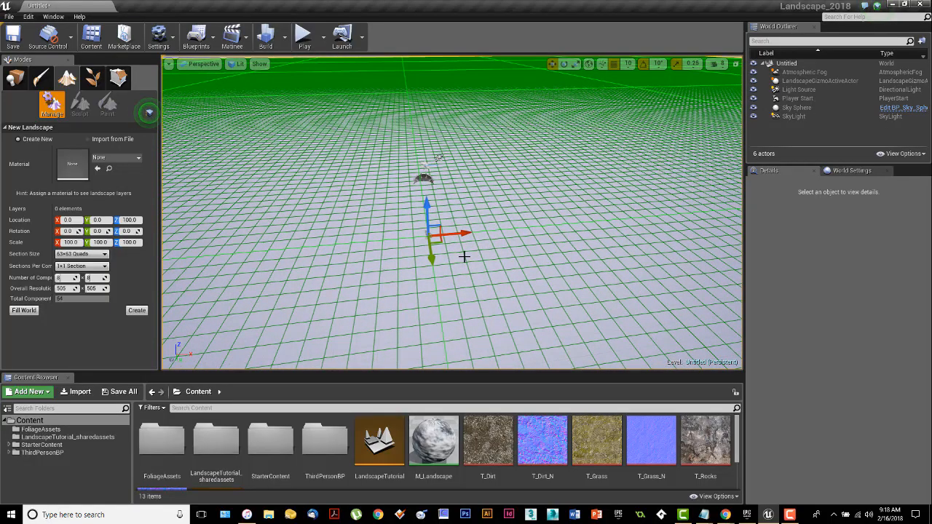
pyautogui.moveTo(493, 279)
pyautogui.mouseDown(button='right')
pyautogui.moveTo(474, 259)
pyautogui.moveTo(499, 269)
pyautogui.moveTo(507, 255)
pyautogui.moveTo(489, 276)
pyautogui.mouseUp(button='right')
pyautogui.moveTo(412, 190); pyautogui.dragTo(447, 188, button='right')
pyautogui.moveTo(519, 293)
pyautogui.mouseDown(button='right')
pyautogui.moveTo(518, 307)
pyautogui.moveTo(519, 293)
pyautogui.mouseUp(button='right')
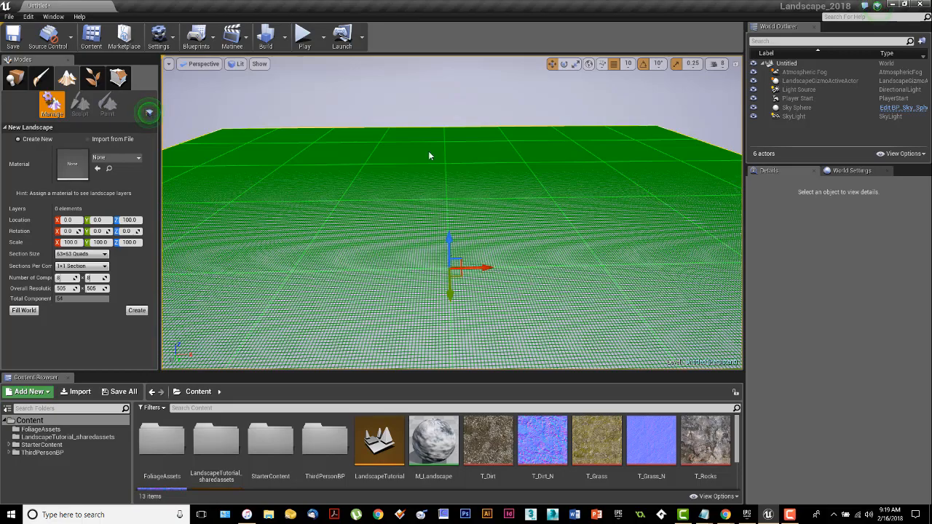
pyautogui.moveTo(553, 262)
pyautogui.mouseDown(button='right')
pyautogui.moveTo(540, 204)
pyautogui.moveTo(551, 264)
pyautogui.mouseUp(button='right')
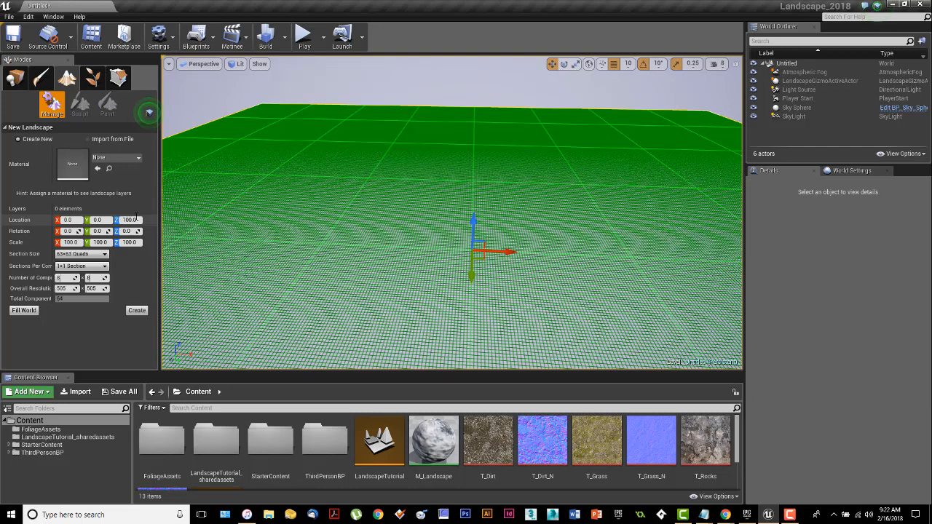
# Step: Examine the section size options available for the new landscape
pyautogui.click(149, 113)
pyautogui.click(105, 255)
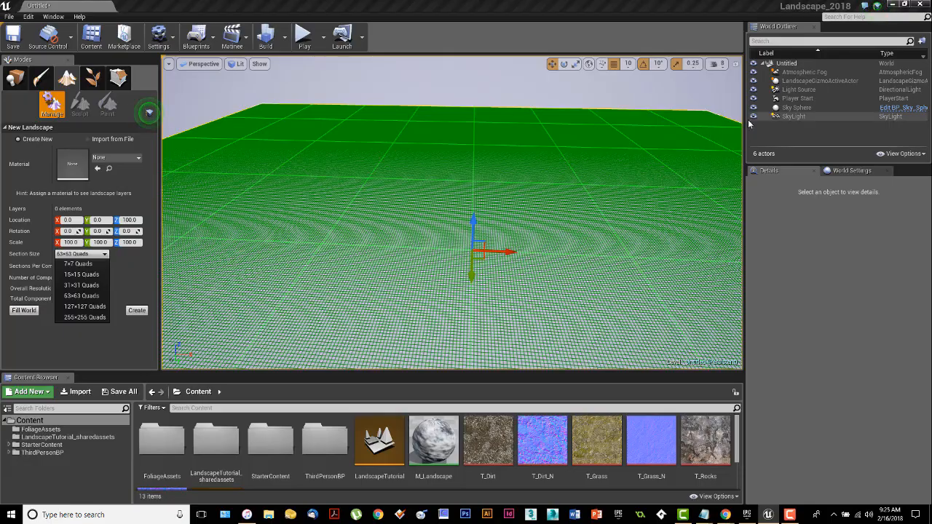
pyautogui.moveTo(577, 153); pyautogui.dragTo(597, 199, button='right')
pyautogui.press('e')
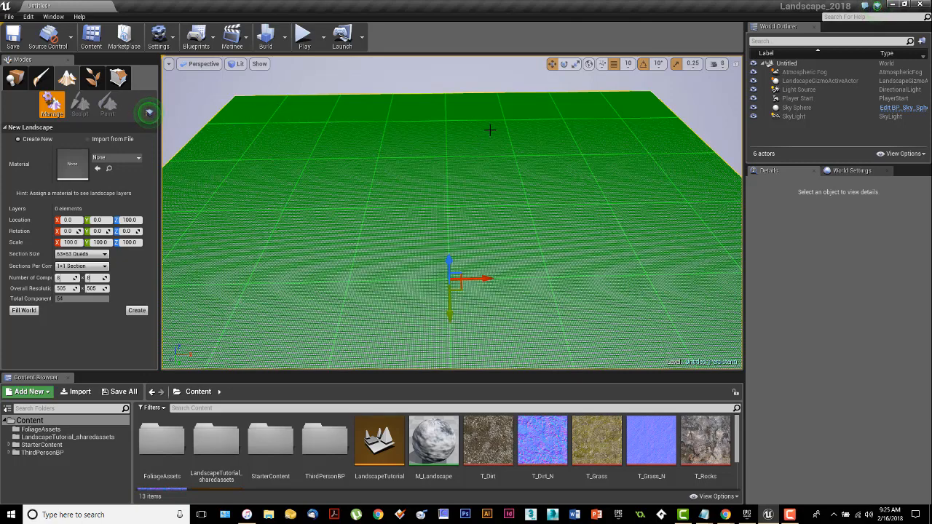
pyautogui.moveTo(499, 181); pyautogui.dragTo(498, 172, button='right')
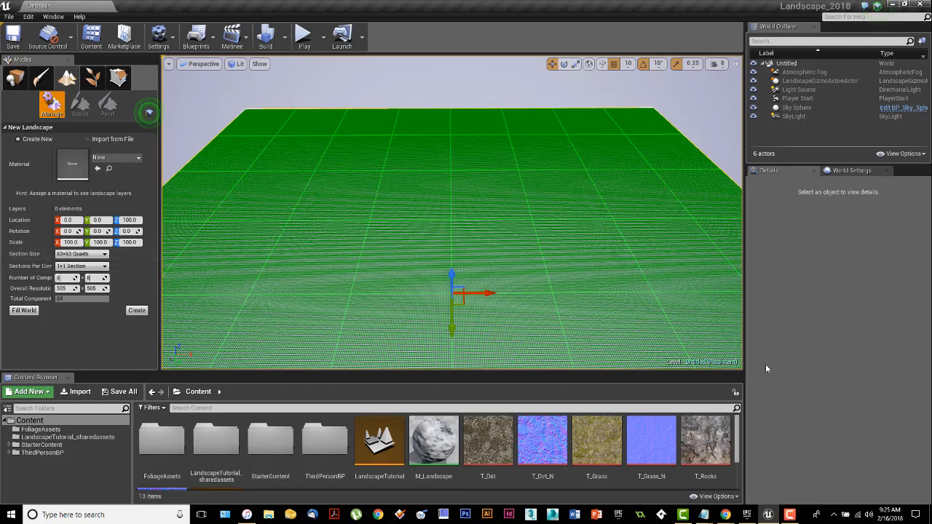
pyautogui.moveTo(589, 321); pyautogui.dragTo(572, 309, button='right')
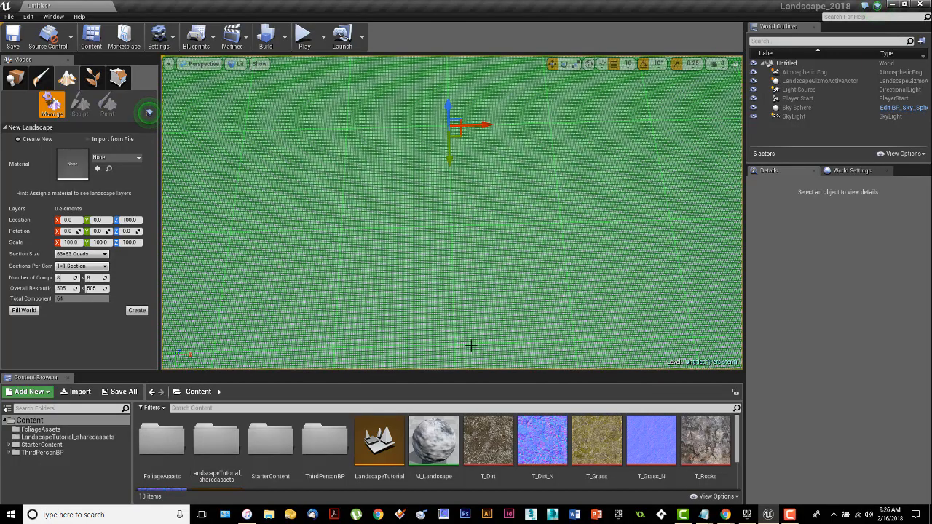
pyautogui.moveTo(529, 251); pyautogui.dragTo(542, 273, button='right')
pyautogui.press('w')
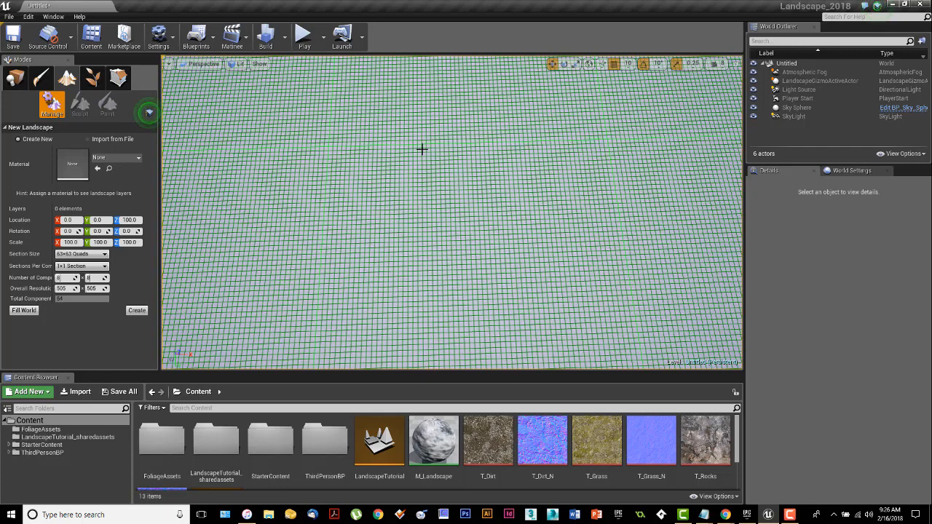
pyautogui.click(105, 255)
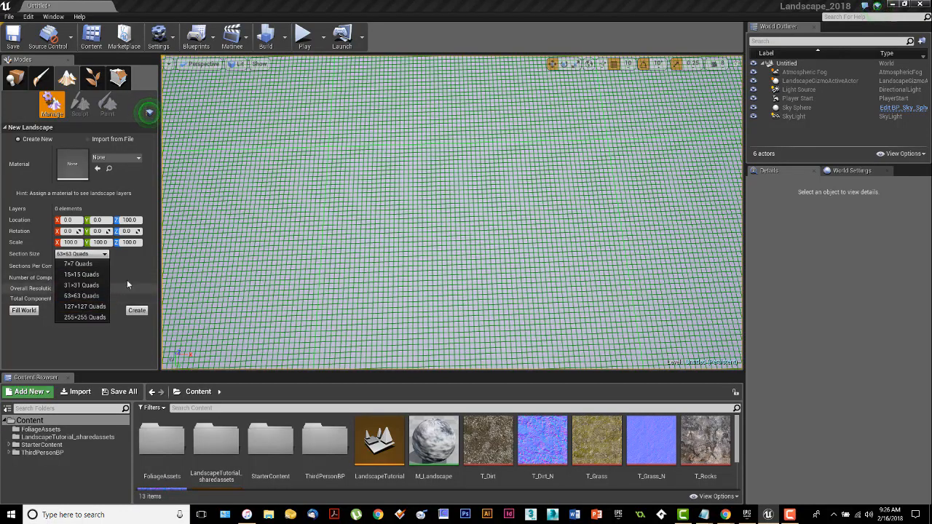
pyautogui.moveTo(496, 272)
pyautogui.mouseDown(button='right')
pyautogui.moveTo(496, 207)
pyautogui.moveTo(487, 225)
pyautogui.moveTo(491, 204)
pyautogui.moveTo(473, 202)
pyautogui.moveTo(470, 219)
pyautogui.moveTo(460, 196)
pyautogui.moveTo(492, 281)
pyautogui.mouseUp(button='right')
pyautogui.moveTo(562, 296); pyautogui.dragTo(543, 300, button='right')
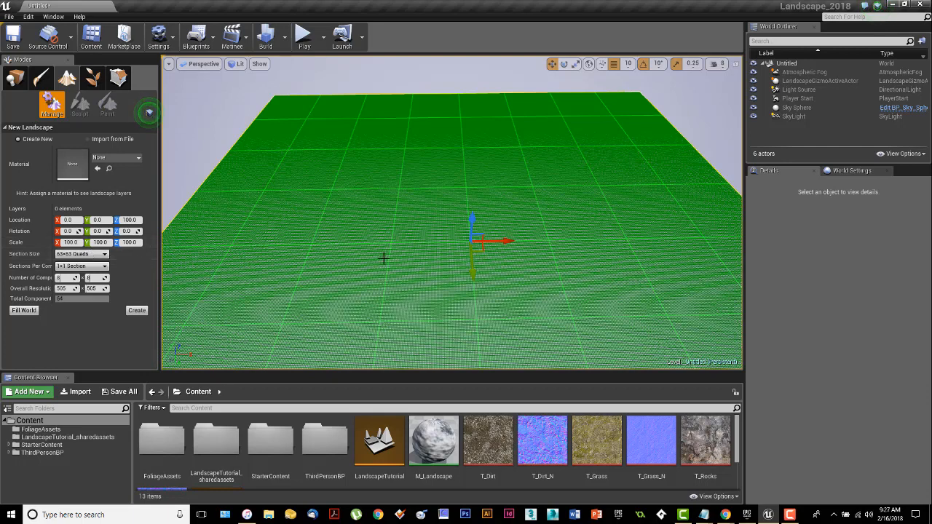
pyautogui.moveTo(524, 280); pyautogui.dragTo(532, 268, button='right')
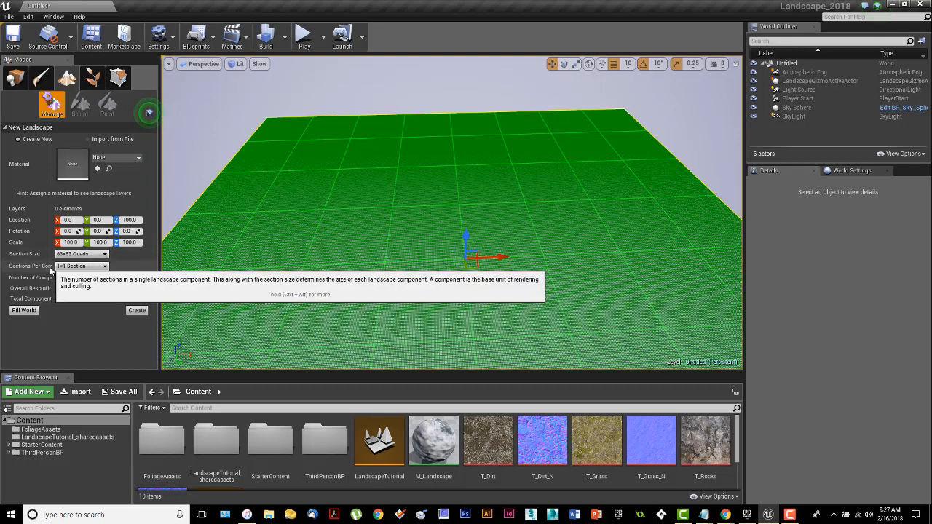
# Step: Widen the settings panel and set the landscape's section size to 7x7 Quads
pyautogui.moveTo(55, 255); pyautogui.dragTo(83, 259)
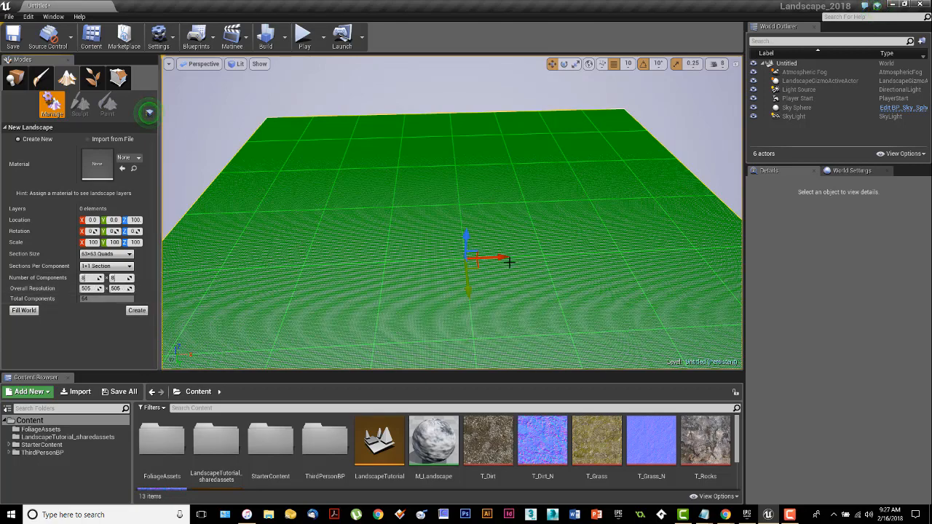
pyautogui.moveTo(563, 255); pyautogui.dragTo(578, 272, button='right')
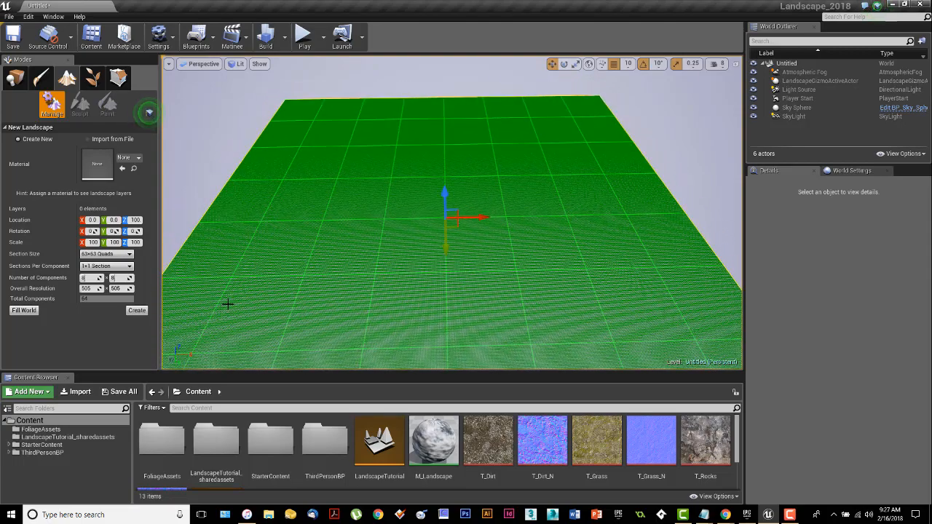
pyautogui.click(127, 258)
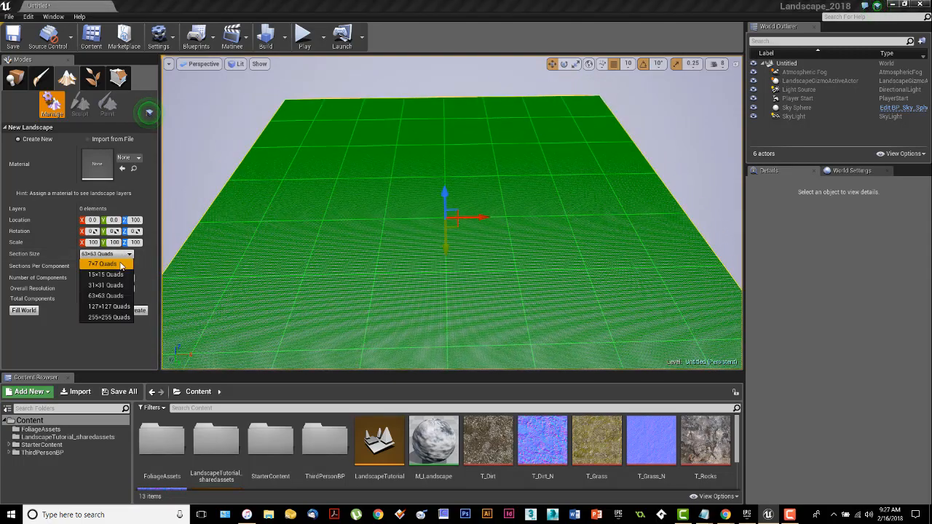
pyautogui.click(121, 265)
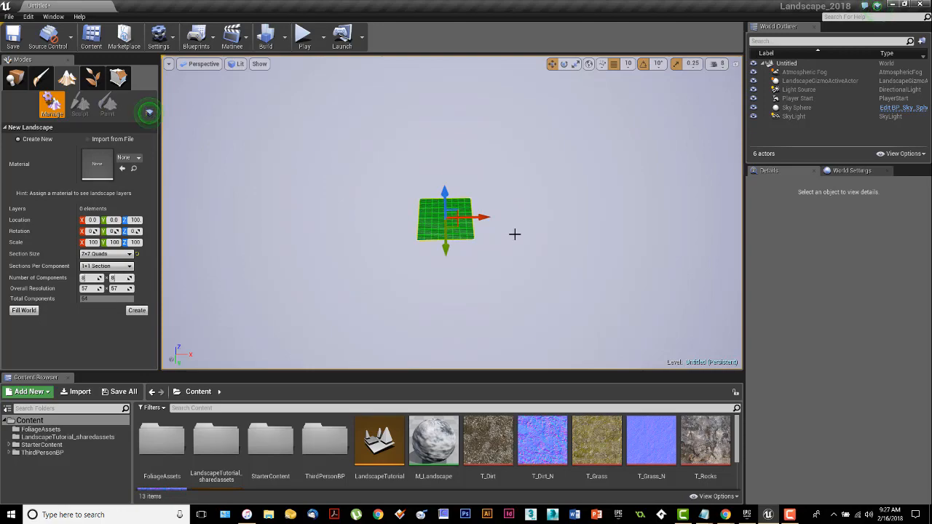
pyautogui.moveTo(515, 234)
pyautogui.mouseDown(button='right')
pyautogui.moveTo(526, 208)
pyautogui.moveTo(518, 256)
pyautogui.moveTo(523, 215)
pyautogui.moveTo(518, 252)
pyautogui.moveTo(525, 225)
pyautogui.mouseUp(button='right')
pyautogui.press('w')
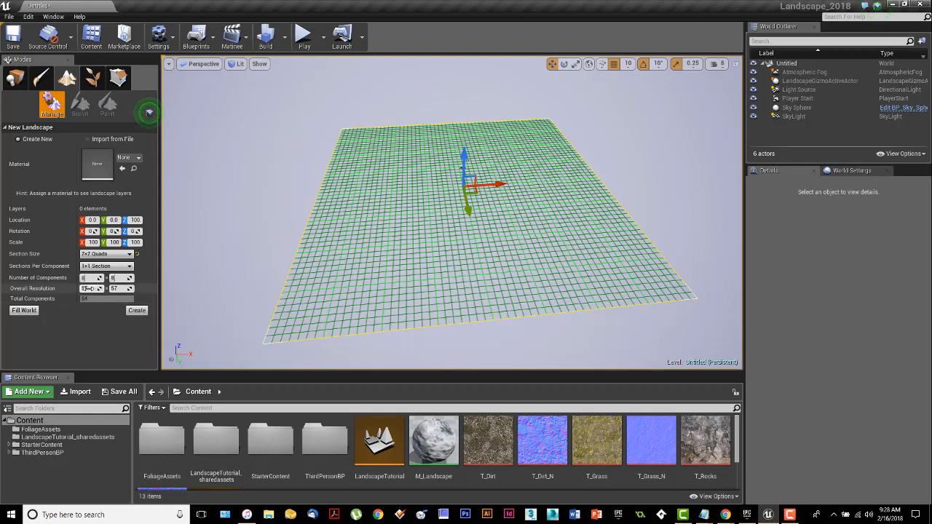
# Step: Set the landscape's overall resolution to 99 x 99
pyautogui.click(86, 288)
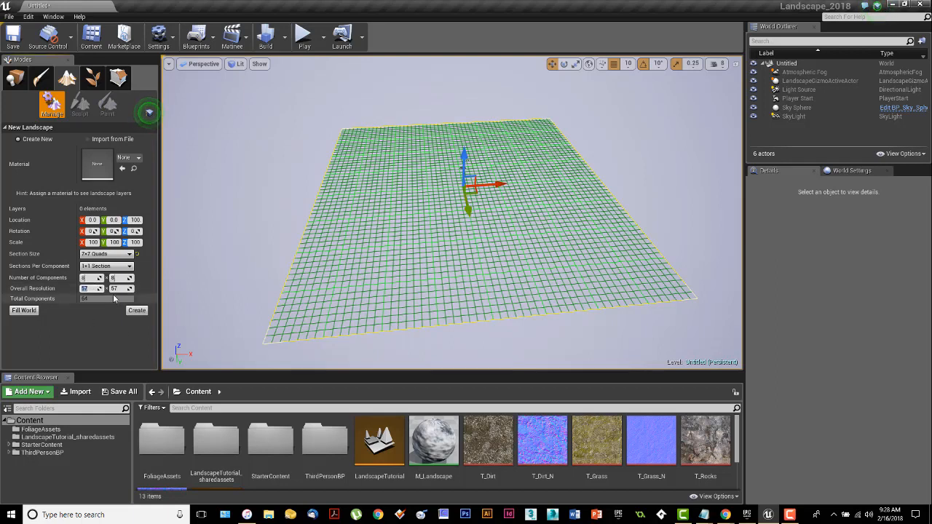
pyautogui.press('Tab')
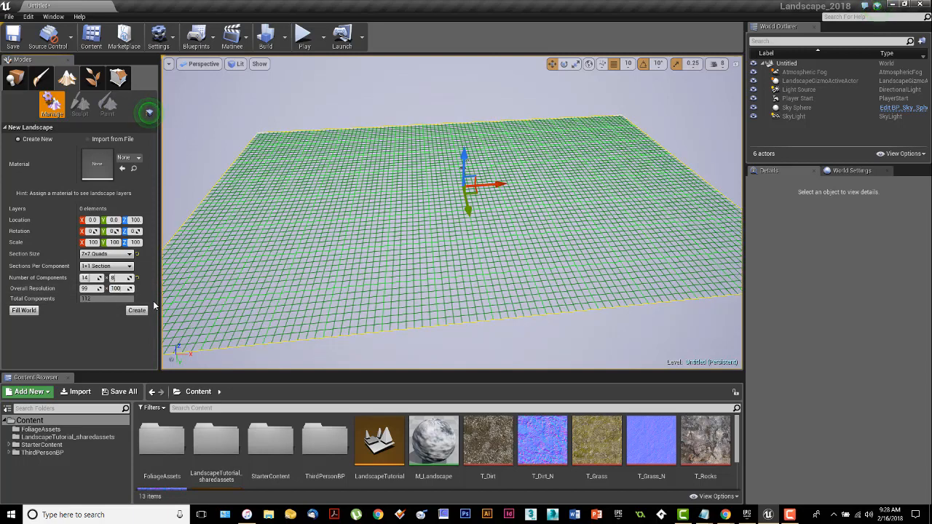
pyautogui.press('Return')
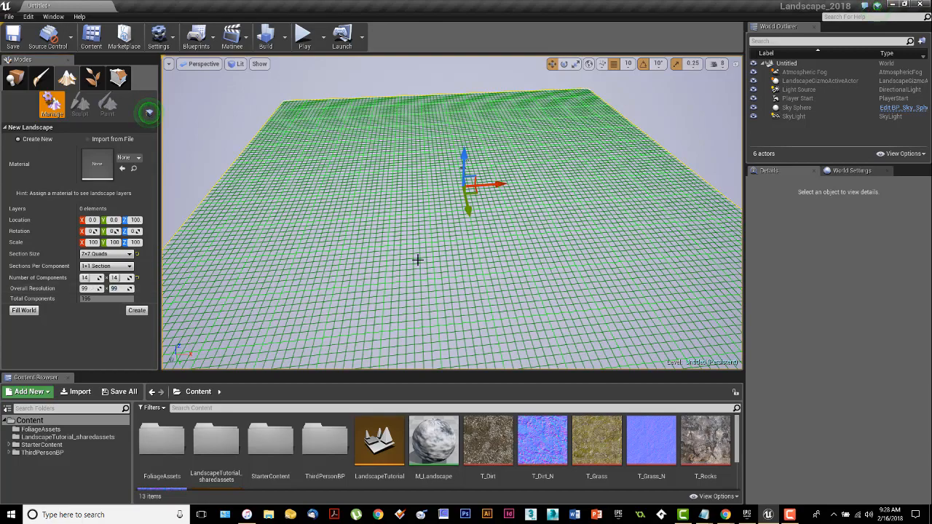
# Step: Set the landscape's overall resolution to 57 x 57
pyautogui.moveTo(416, 260); pyautogui.dragTo(416, 292, button='right')
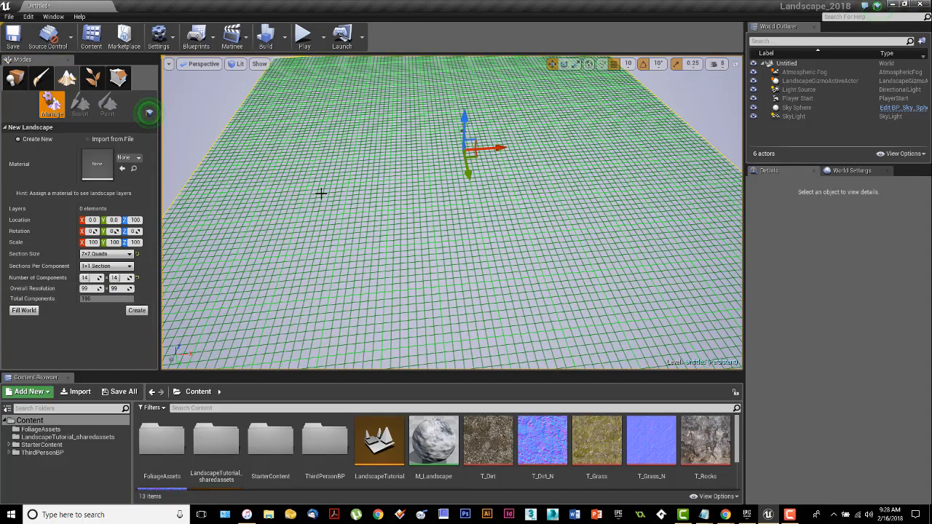
pyautogui.moveTo(554, 248)
pyautogui.mouseDown(button='right')
pyautogui.moveTo(568, 233)
pyautogui.moveTo(546, 287)
pyautogui.moveTo(546, 328)
pyautogui.moveTo(557, 219)
pyautogui.moveTo(552, 255)
pyautogui.moveTo(541, 252)
pyautogui.mouseUp(button='right')
pyautogui.press('s')
pyautogui.press('w')
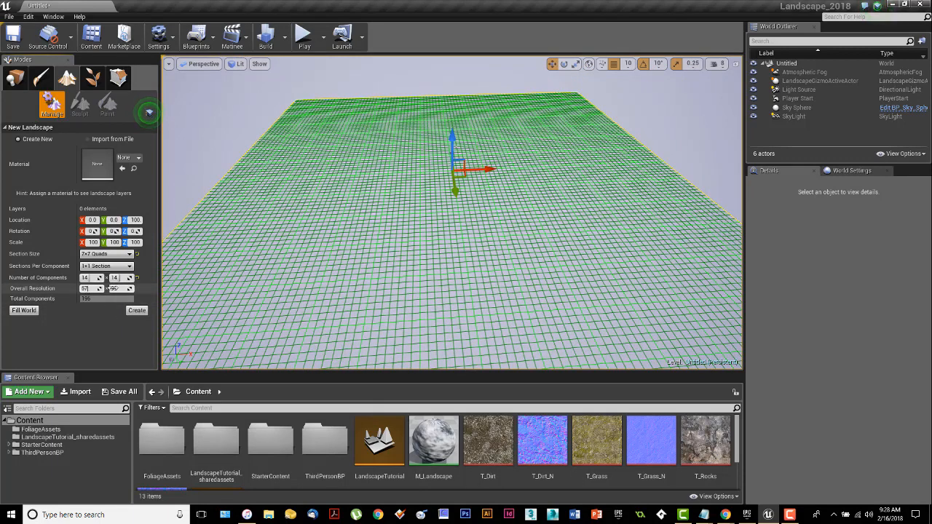
pyautogui.click(117, 289)
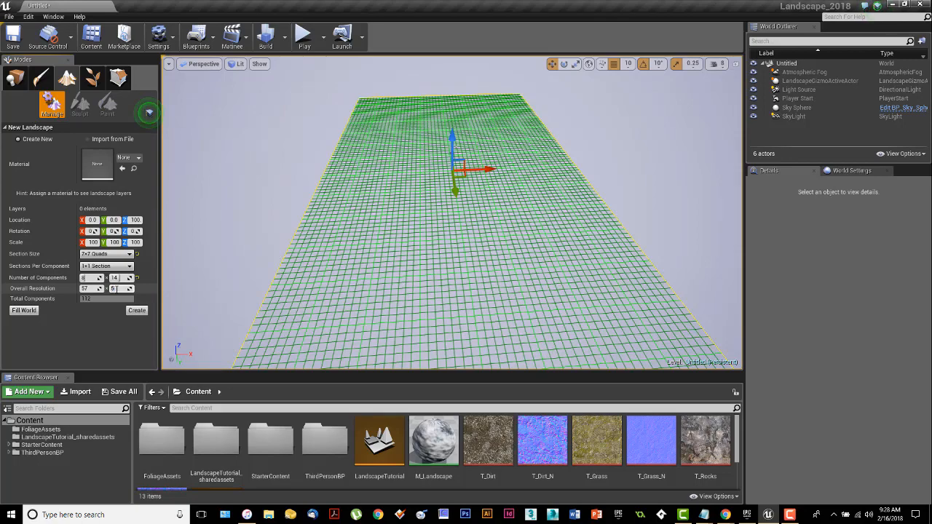
pyautogui.press('Return')
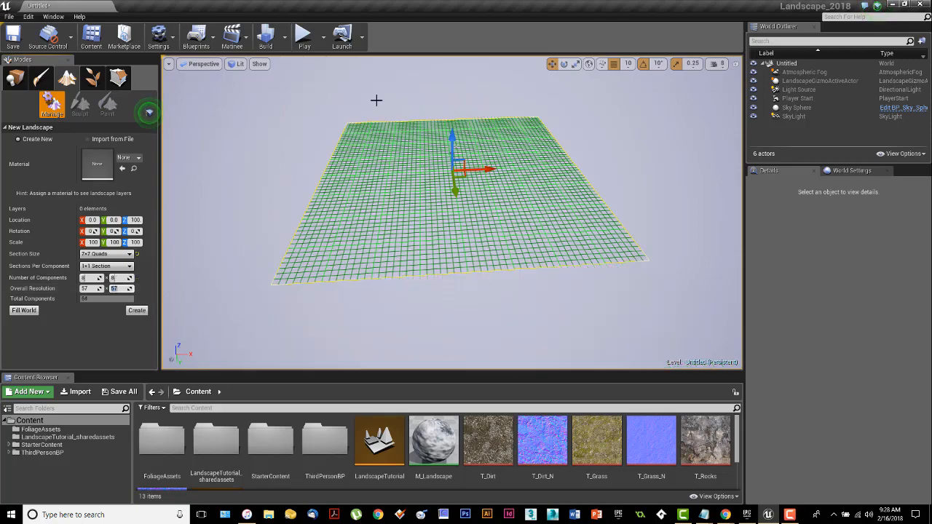
pyautogui.moveTo(483, 231)
pyautogui.mouseDown(button='right')
pyautogui.moveTo(496, 211)
pyautogui.moveTo(487, 273)
pyautogui.moveTo(485, 237)
pyautogui.mouseUp(button='right')
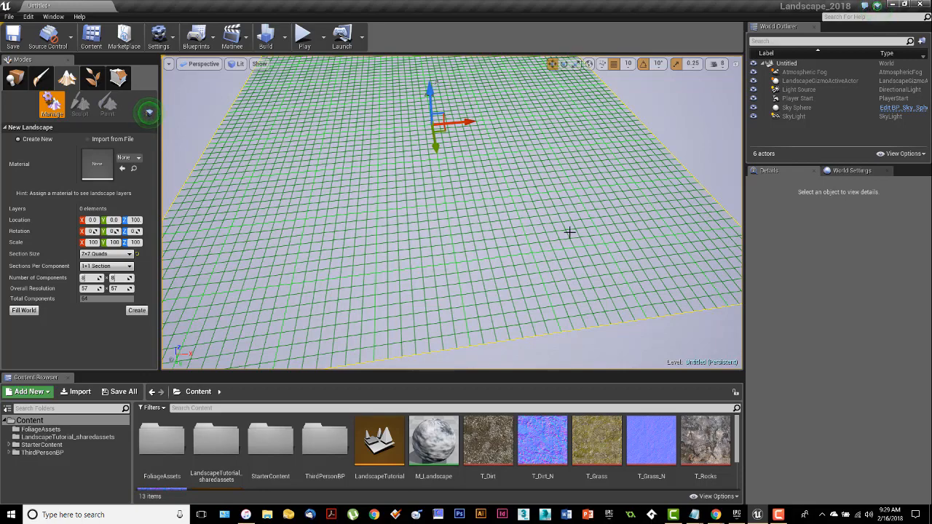
# Step: Try 2x2 Sections per component, then switch back to 1x1 Section
pyautogui.moveTo(571, 238)
pyautogui.mouseDown(button='right')
pyautogui.moveTo(575, 207)
pyautogui.moveTo(565, 238)
pyautogui.mouseUp(button='right')
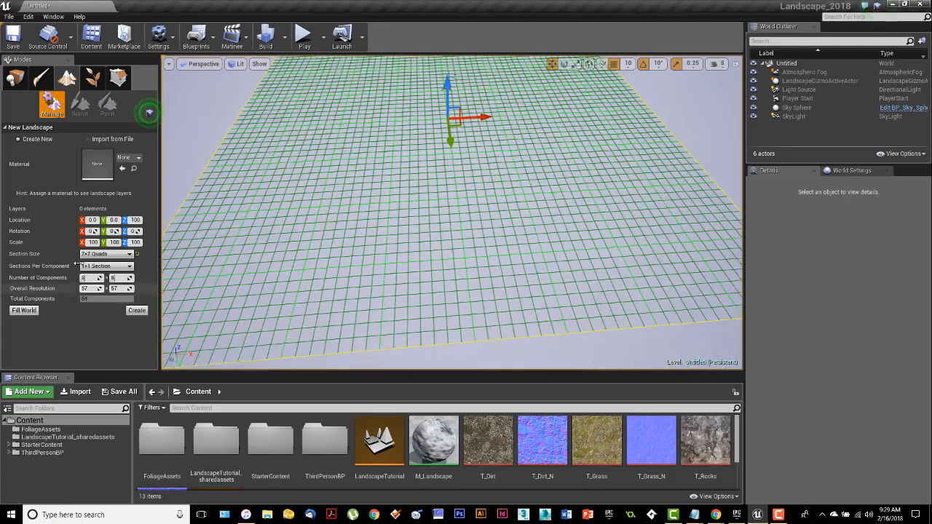
pyautogui.click(130, 266)
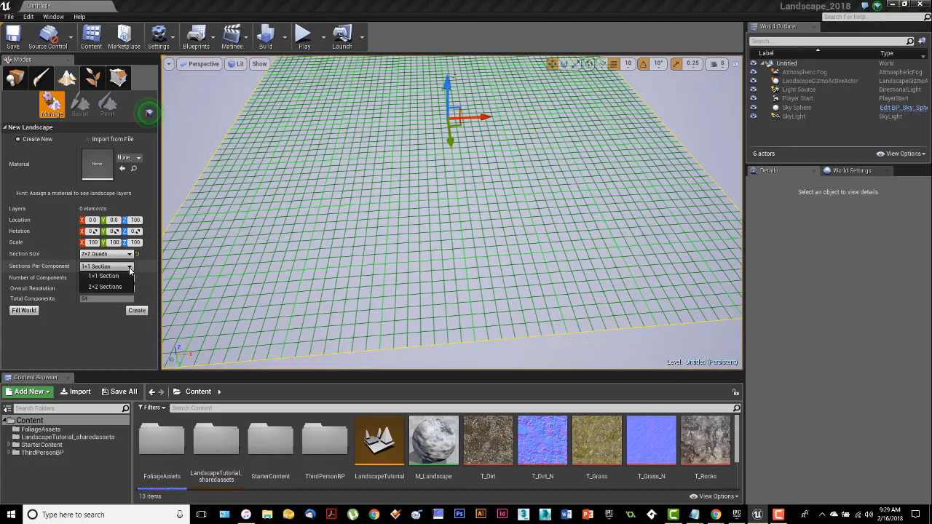
pyautogui.click(105, 287)
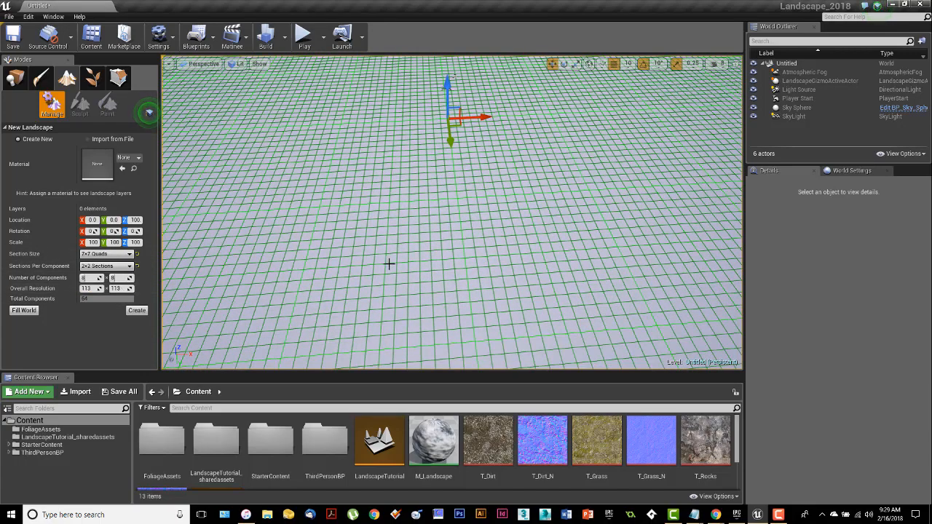
pyautogui.moveTo(389, 262); pyautogui.dragTo(288, 271, button='right')
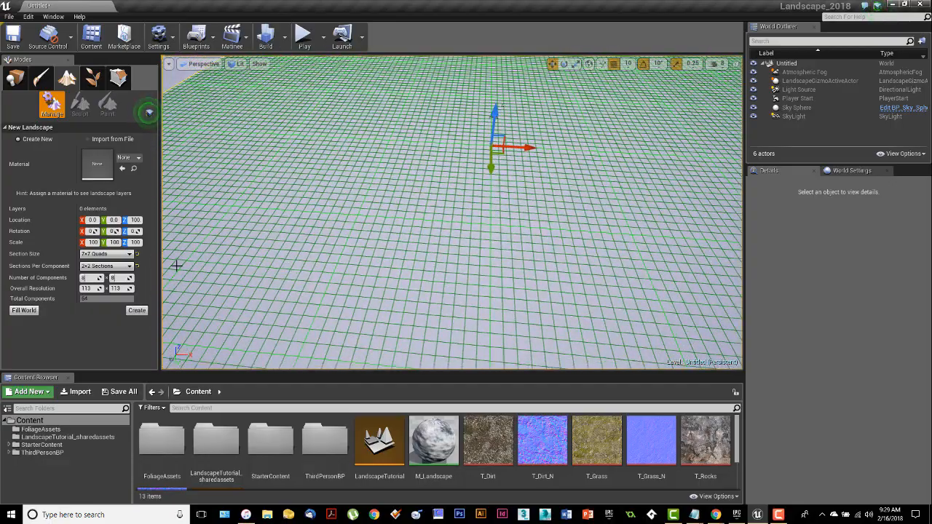
pyautogui.click(130, 266)
pyautogui.click(103, 275)
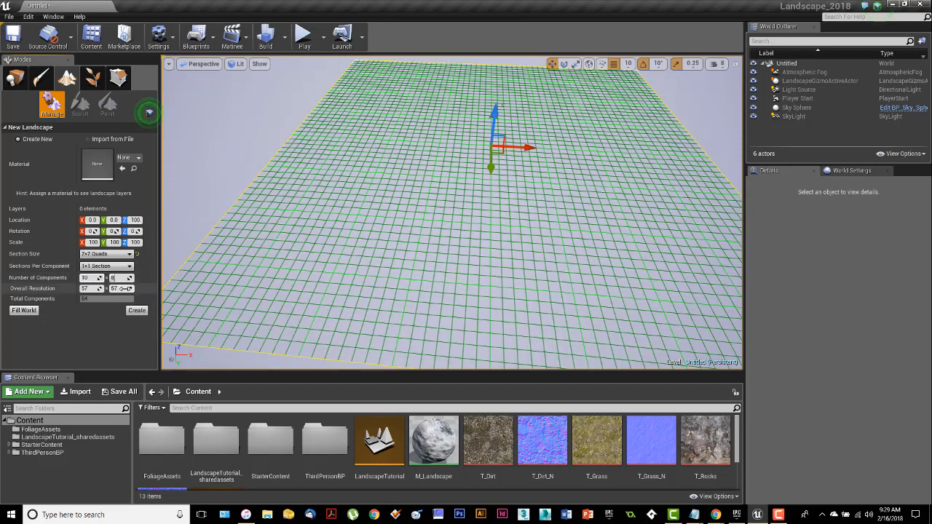
# Step: Set the landscape's number of components to 8 x 8
pyautogui.press('Tab')
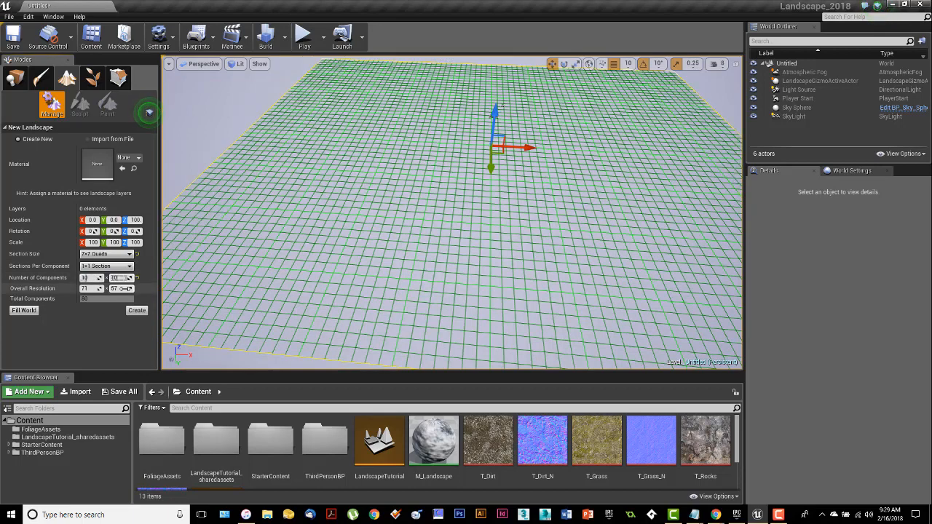
pyautogui.press('Return')
pyautogui.moveTo(614, 267)
pyautogui.mouseDown()
pyautogui.moveTo(604, 305)
pyautogui.moveTo(614, 266)
pyautogui.mouseUp()
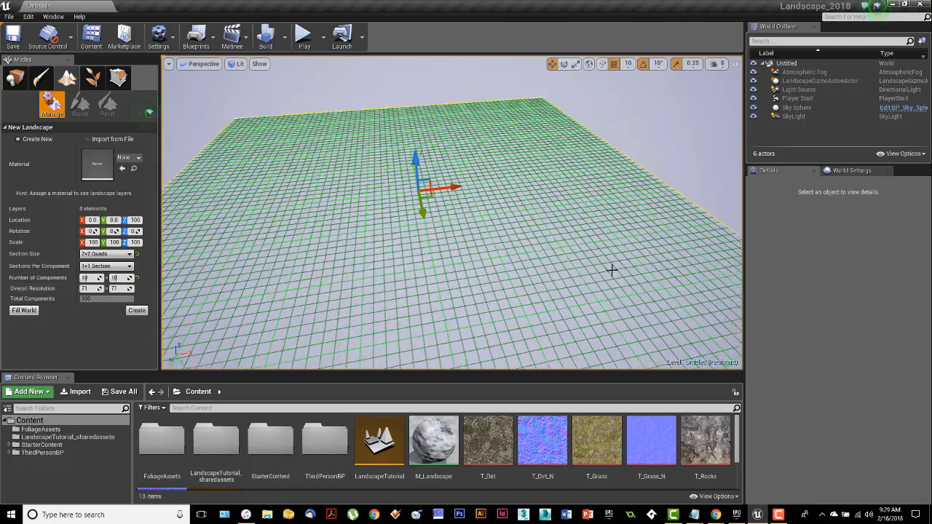
pyautogui.click(88, 278)
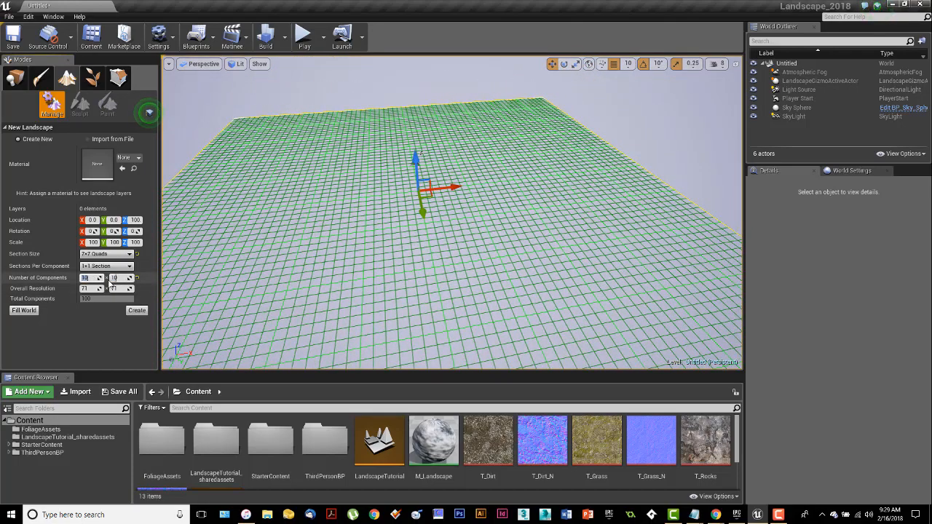
pyautogui.write('8')
pyautogui.press('Tab')
pyautogui.write('8')
pyautogui.press('Tab')
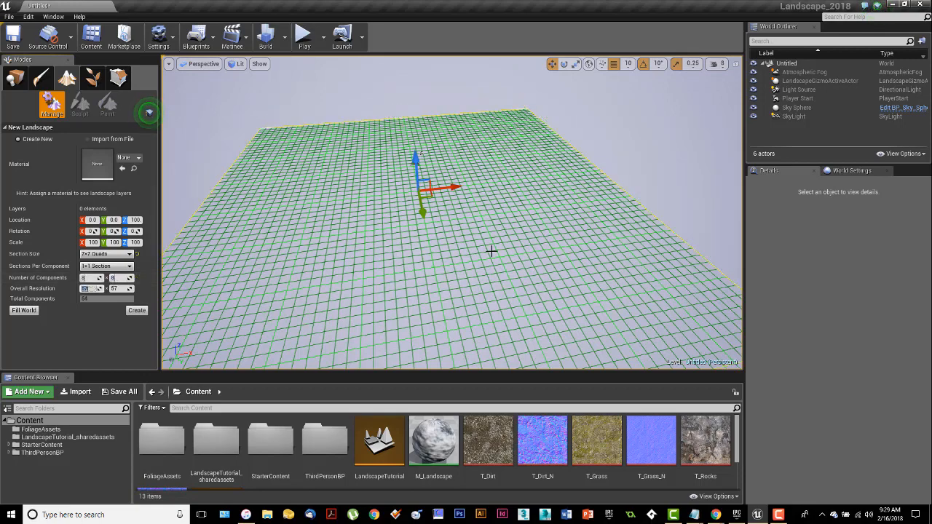
# Step: Create the new landscape with the configured settings
pyautogui.moveTo(491, 252); pyautogui.dragTo(454, 285, button='right')
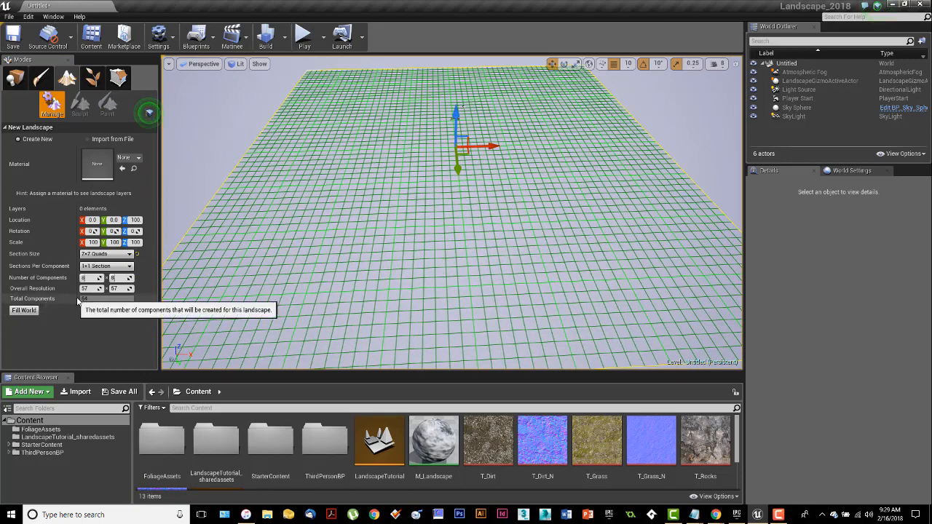
pyautogui.moveTo(396, 261); pyautogui.dragTo(421, 281, button='right')
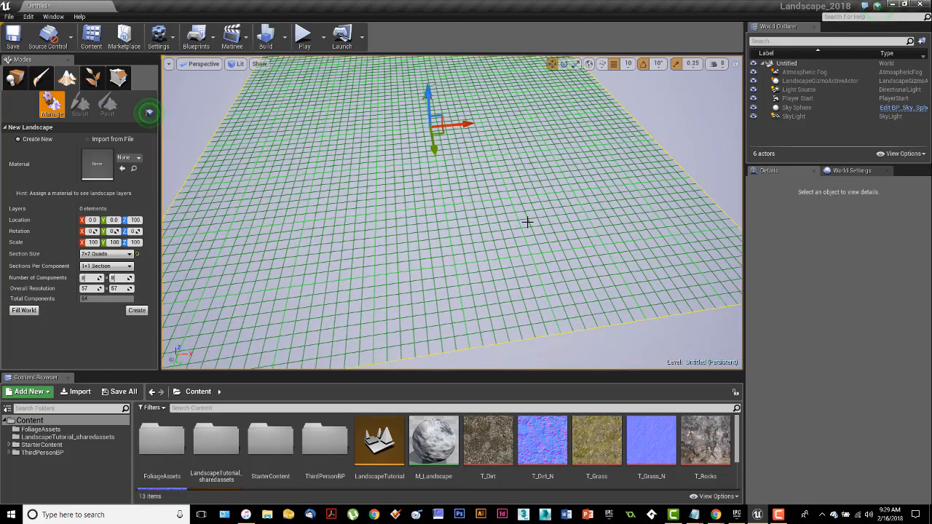
pyautogui.moveTo(528, 222); pyautogui.dragTo(482, 250, button='right')
pyautogui.press('s')
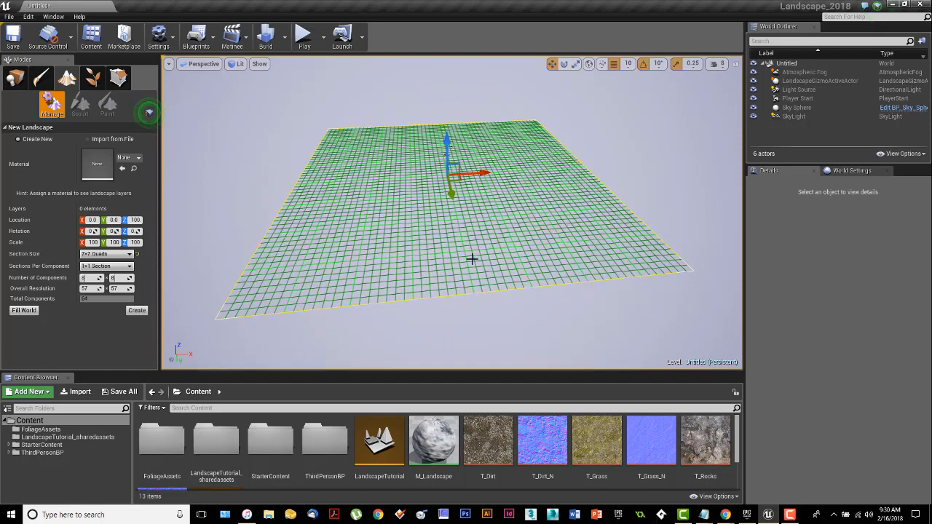
pyautogui.moveTo(474, 260); pyautogui.dragTo(476, 258, button='right')
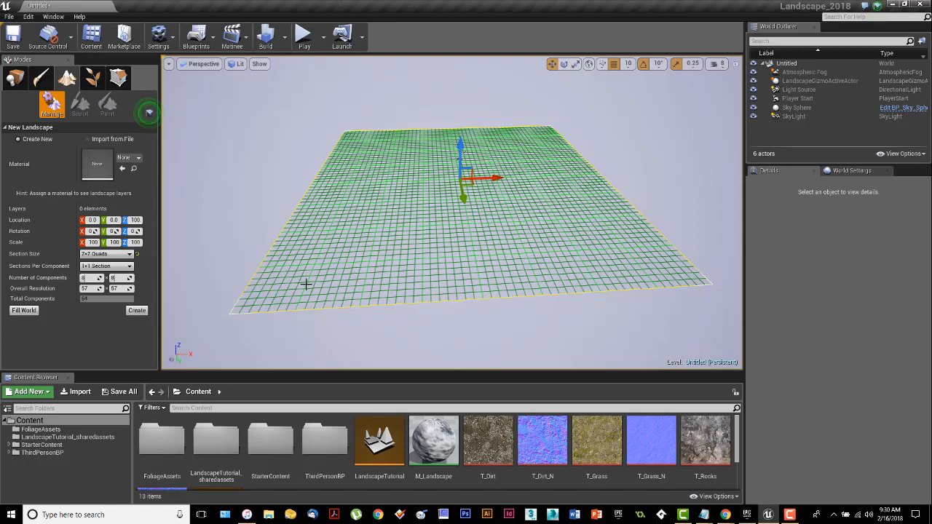
pyautogui.moveTo(407, 233); pyautogui.dragTo(417, 238, button='right')
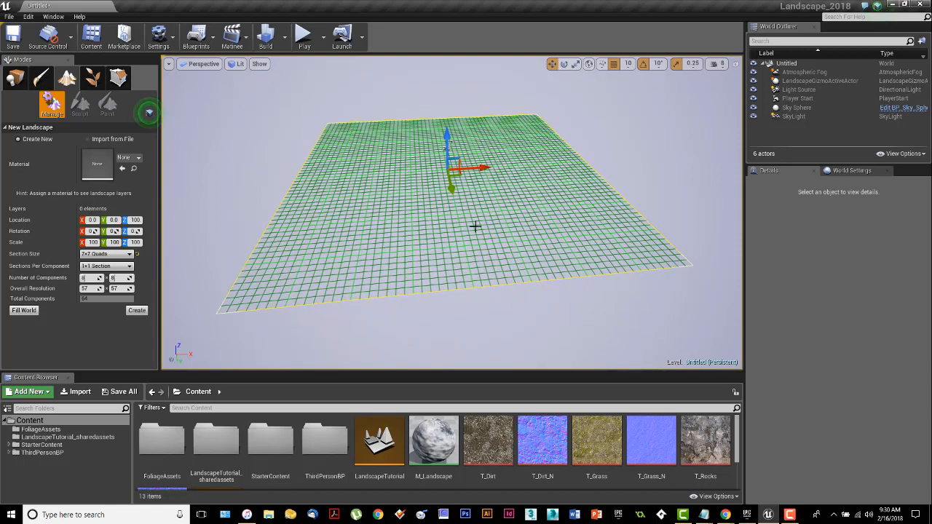
pyautogui.click(135, 310)
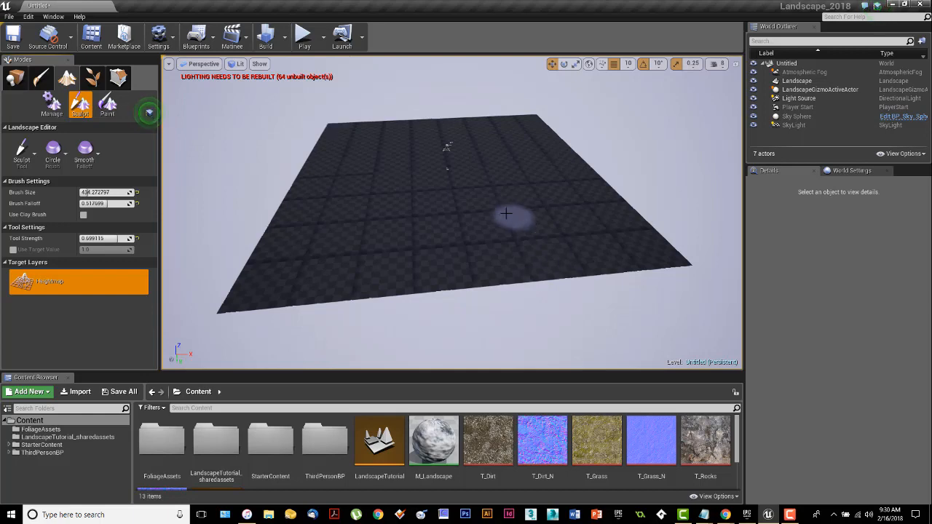
# Step: Switch to Place mode and preview the level in Play mode
pyautogui.moveTo(499, 217)
pyautogui.mouseDown(button='right')
pyautogui.moveTo(532, 200)
pyautogui.moveTo(521, 284)
pyautogui.moveTo(509, 212)
pyautogui.moveTo(504, 217)
pyautogui.moveTo(503, 233)
pyautogui.moveTo(533, 237)
pyautogui.moveTo(530, 227)
pyautogui.moveTo(537, 240)
pyautogui.moveTo(535, 215)
pyautogui.moveTo(530, 259)
pyautogui.moveTo(529, 204)
pyautogui.moveTo(547, 214)
pyautogui.mouseUp(button='right')
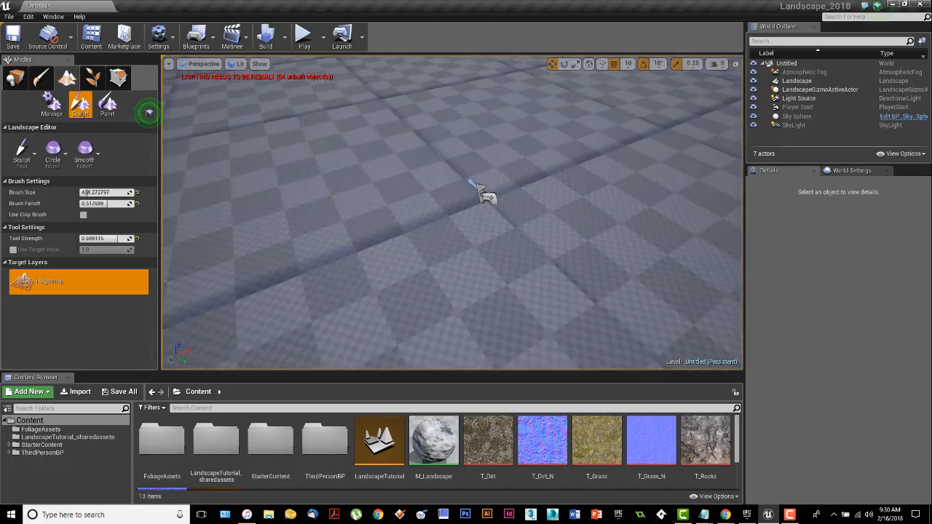
pyautogui.moveTo(469, 180); pyautogui.dragTo(493, 279, button='right')
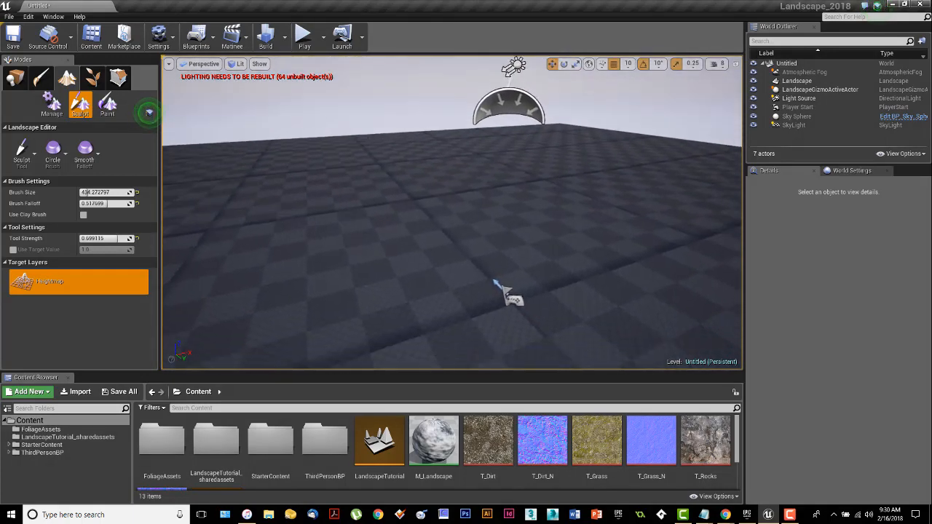
pyautogui.moveTo(519, 195); pyautogui.dragTo(524, 206, button='right')
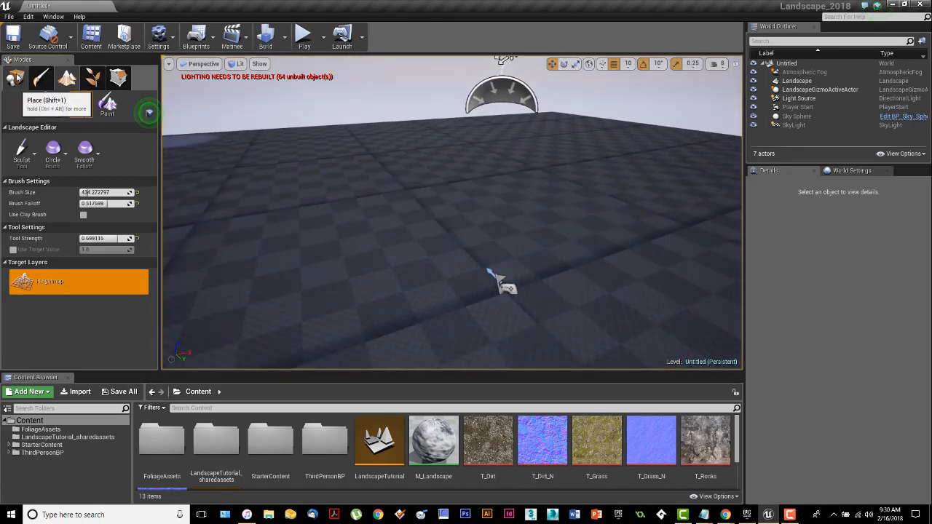
pyautogui.click(15, 78)
pyautogui.moveTo(426, 243); pyautogui.dragTo(430, 284, button='right')
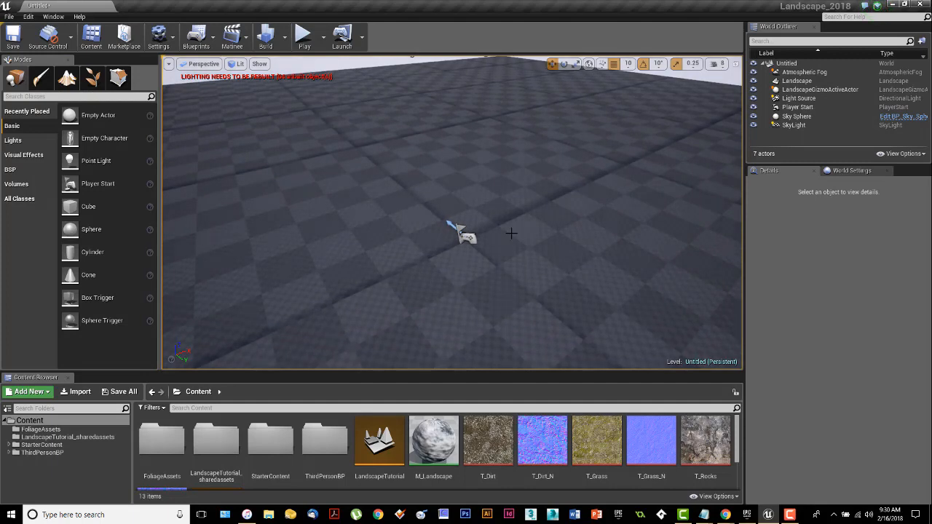
pyautogui.moveTo(511, 233); pyautogui.dragTo(510, 212, button='right')
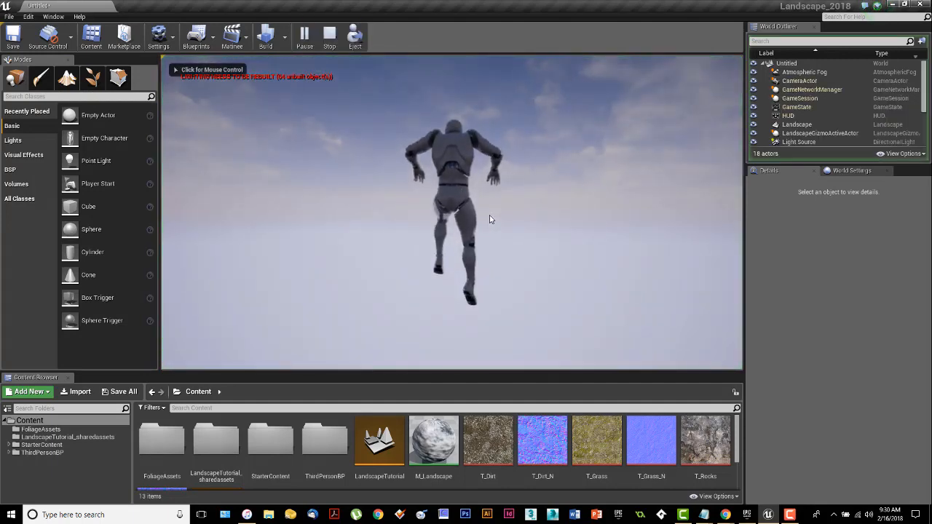
pyautogui.press('Escape')
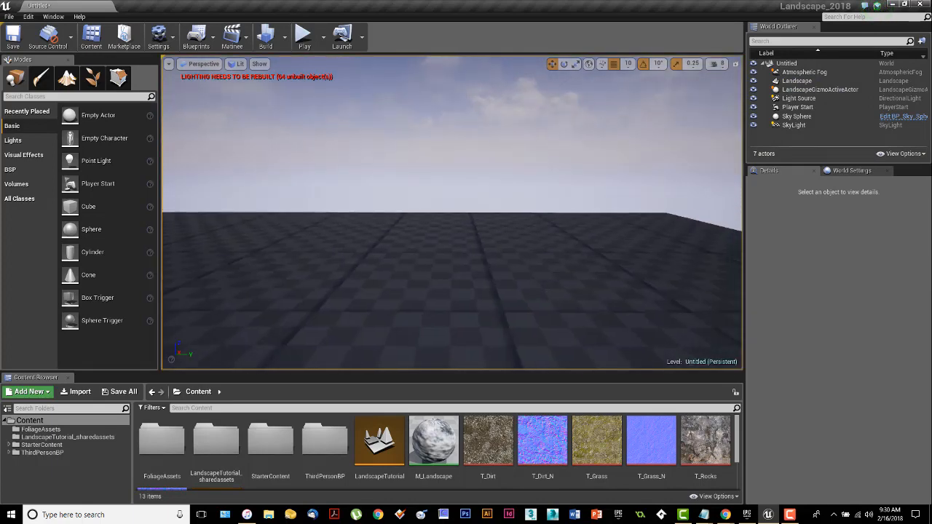
# Step: Select the Player Start and set the viewport camera speed to 4
pyautogui.moveTo(482, 222); pyautogui.dragTo(372, 288, button='right')
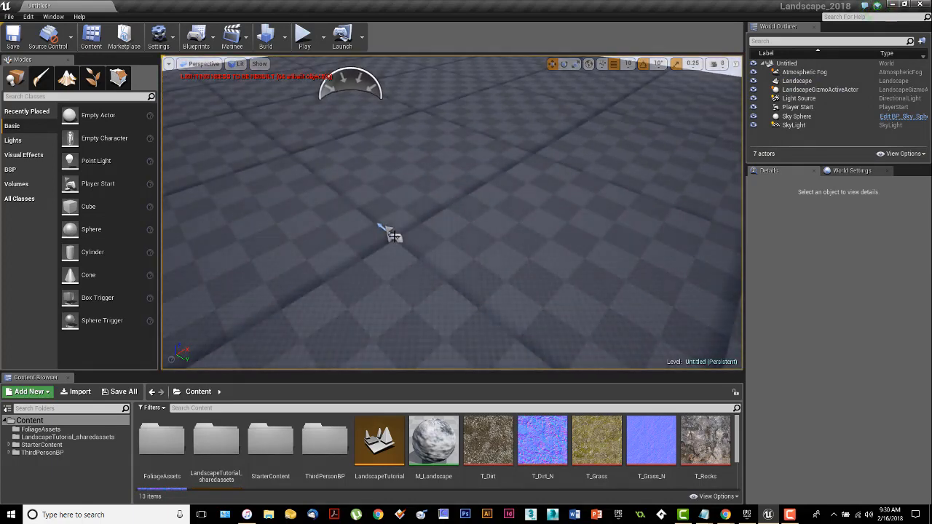
pyautogui.click(393, 236)
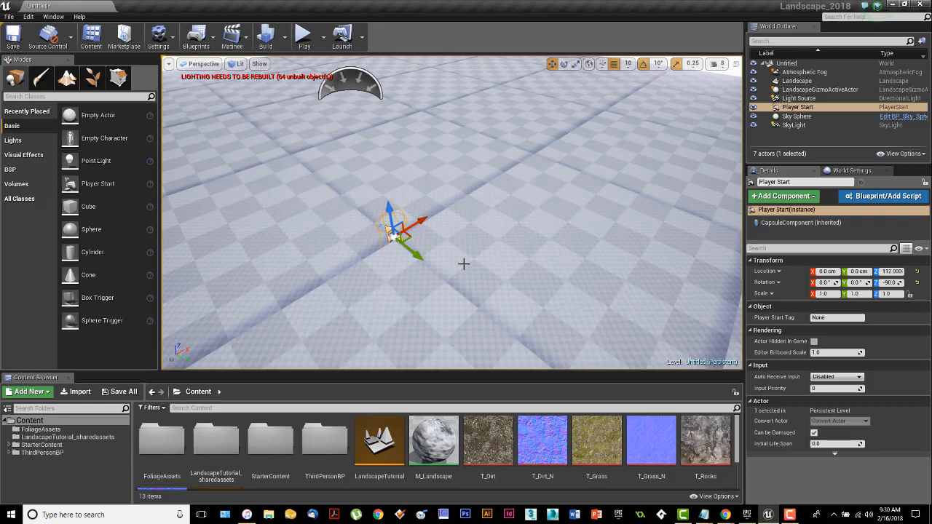
pyautogui.moveTo(462, 227); pyautogui.dragTo(463, 196, button='right')
pyautogui.click(717, 64)
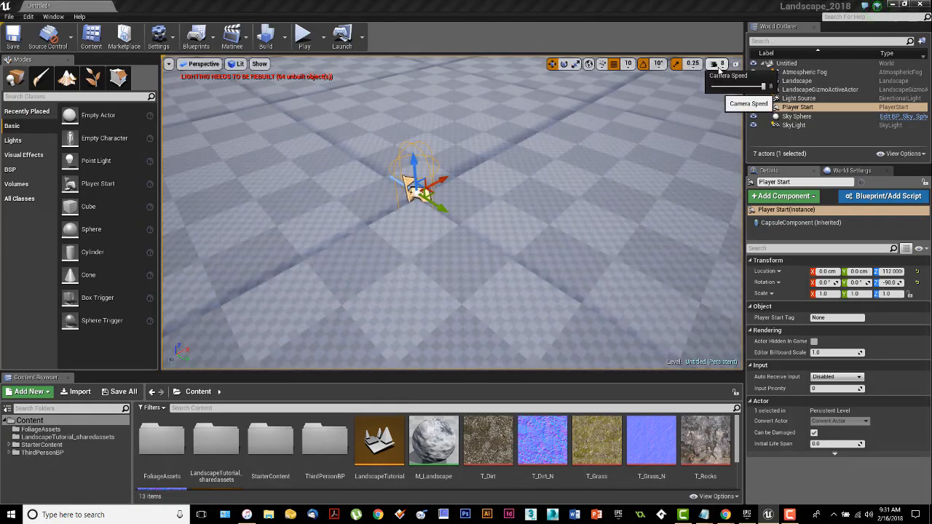
pyautogui.click(733, 87)
# Step: Raise the Player Start above the landscape to a Z location of about 192
pyautogui.moveTo(555, 182)
pyautogui.mouseDown(button='right')
pyautogui.moveTo(544, 158)
pyautogui.moveTo(546, 186)
pyautogui.moveTo(554, 165)
pyautogui.mouseUp(button='right')
pyautogui.press('w')
pyautogui.press('w')
pyautogui.click(486, 199)
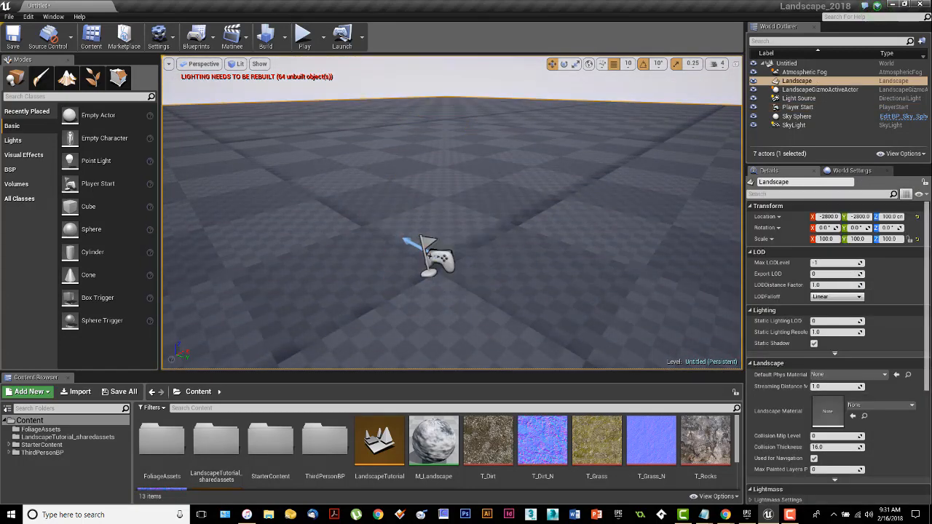
pyautogui.click(431, 258)
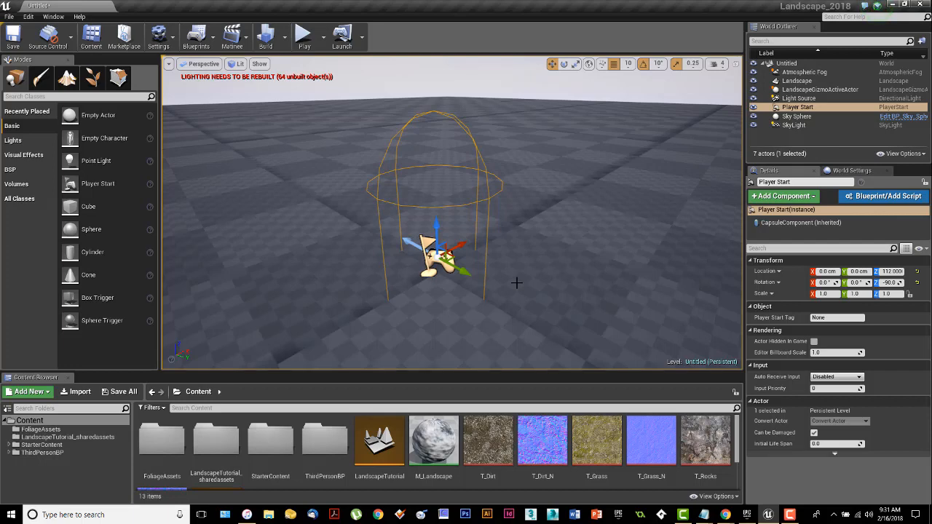
pyautogui.moveTo(434, 228); pyautogui.dragTo(429, 103)
# Step: Play the level to test the raised Player Start
pyautogui.moveTo(564, 285); pyautogui.dragTo(562, 258, button='right')
pyautogui.moveTo(561, 257)
pyautogui.mouseDown(button='middle')
pyautogui.moveTo(556, 289)
pyautogui.moveTo(561, 255)
pyautogui.mouseUp(button='middle')
pyautogui.moveTo(561, 255); pyautogui.dragTo(565, 275)
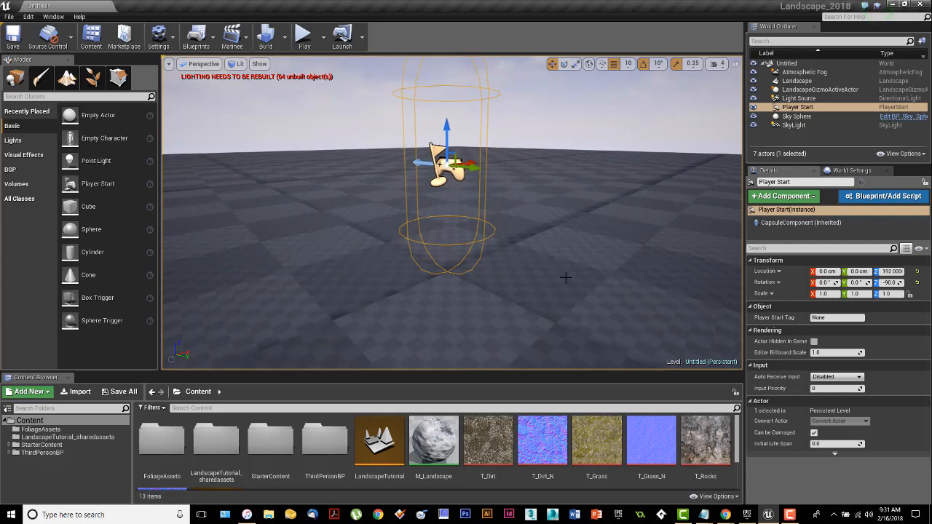
pyautogui.rightClick(563, 270)
pyautogui.click(312, 43)
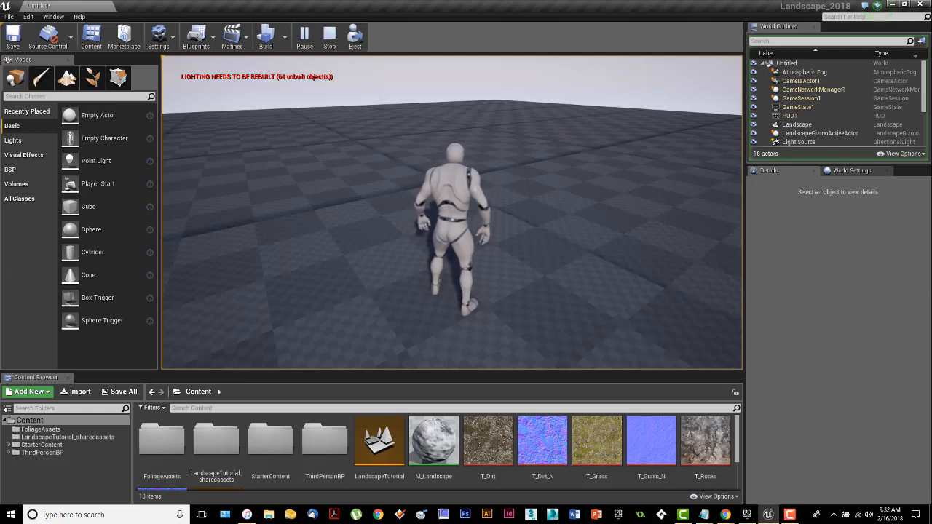
pyautogui.press('Escape')
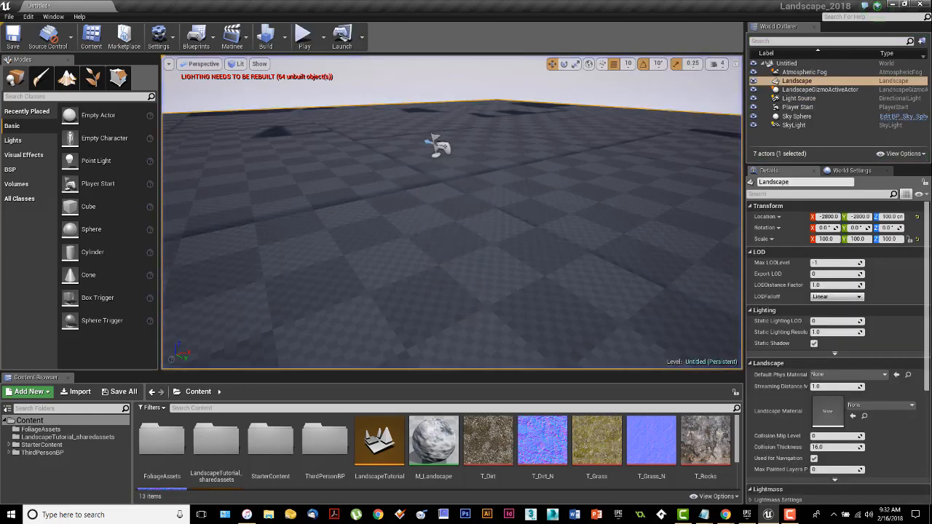
# Step: Switch to the landscape Sculpt mode and place the brush over the landscape
pyautogui.moveTo(520, 291); pyautogui.dragTo(524, 266, button='right')
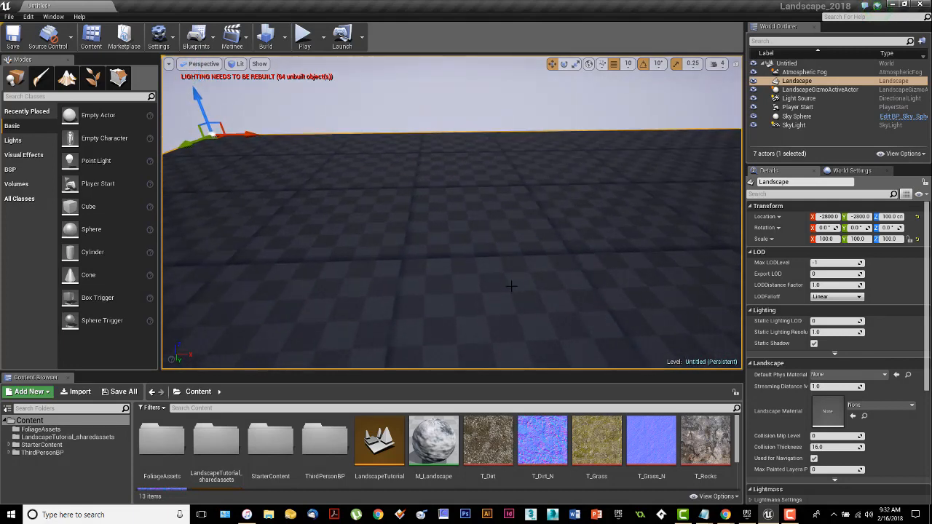
pyautogui.click(67, 77)
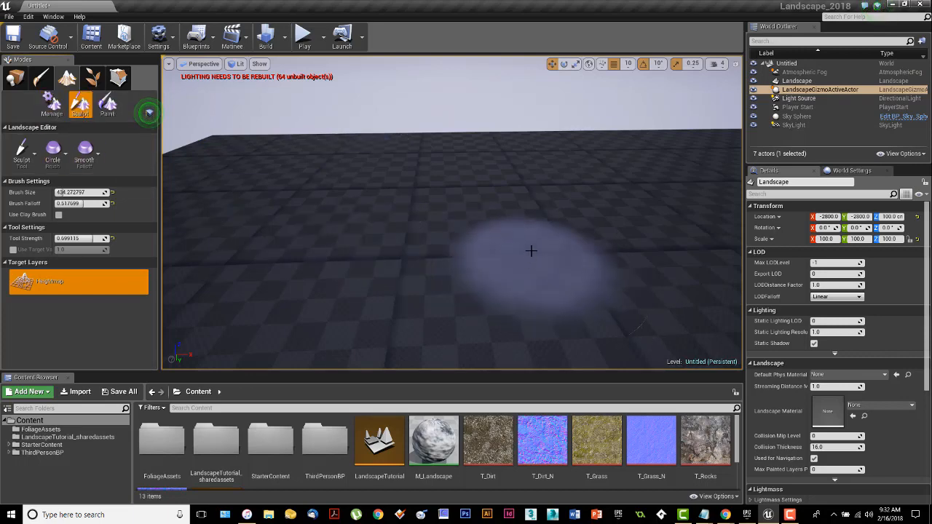
pyautogui.moveTo(531, 250); pyautogui.dragTo(530, 292, button='right')
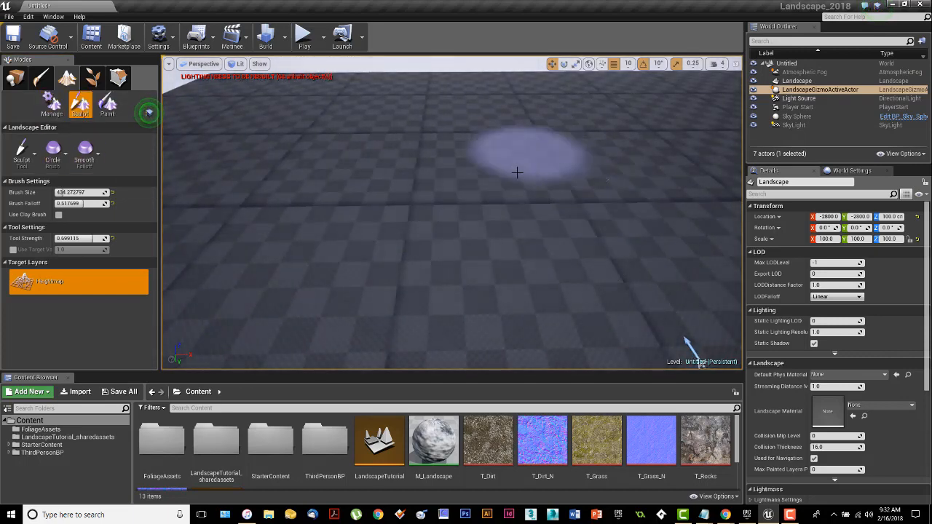
pyautogui.moveTo(457, 218); pyautogui.dragTo(445, 142, button='right')
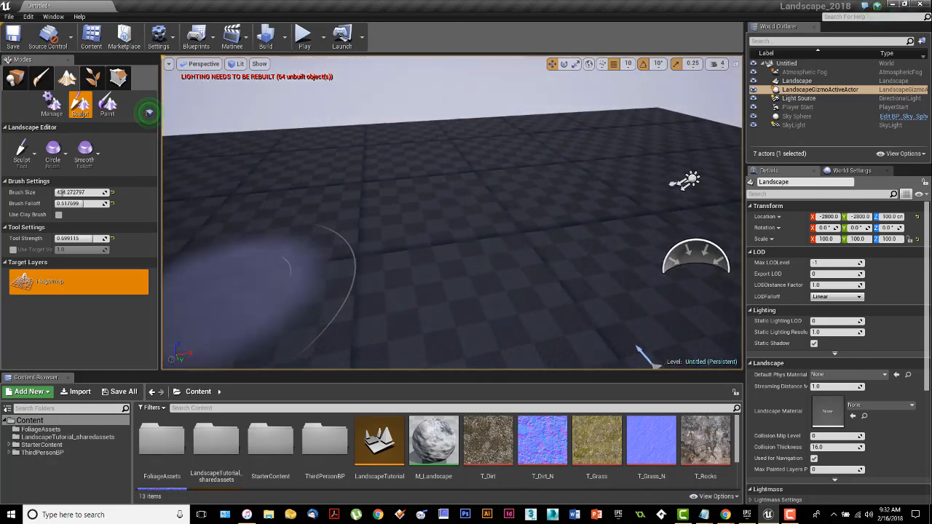
pyautogui.hotkey('alt', 'Tab')
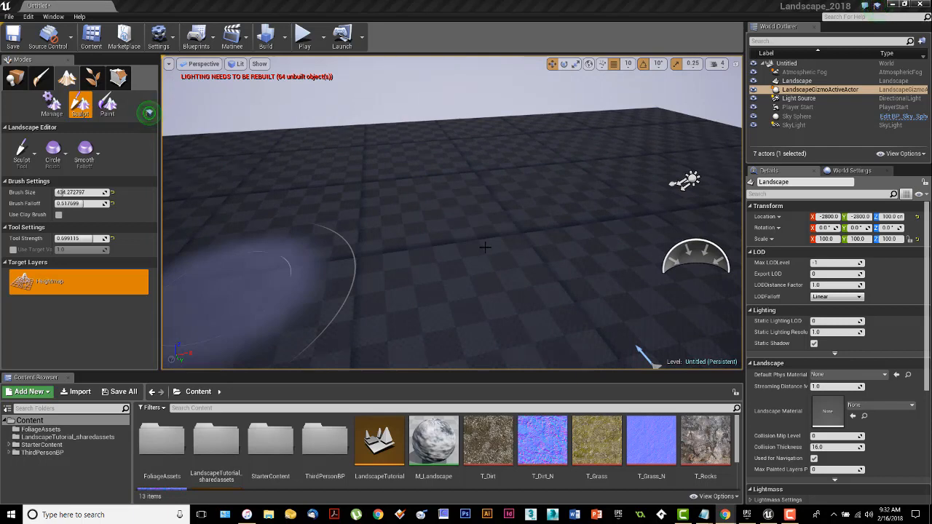
pyautogui.moveTo(484, 247)
pyautogui.mouseDown(button='right')
pyautogui.moveTo(456, 235)
pyautogui.moveTo(467, 226)
pyautogui.moveTo(485, 246)
pyautogui.mouseUp(button='right')
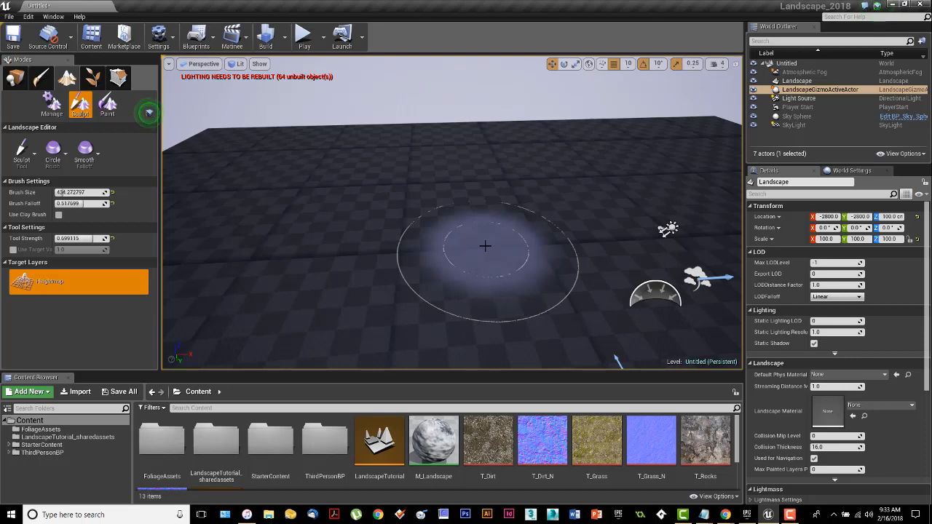
# Step: Deselect the landscape and switch the viewport view mode to Unlit
pyautogui.press('Escape')
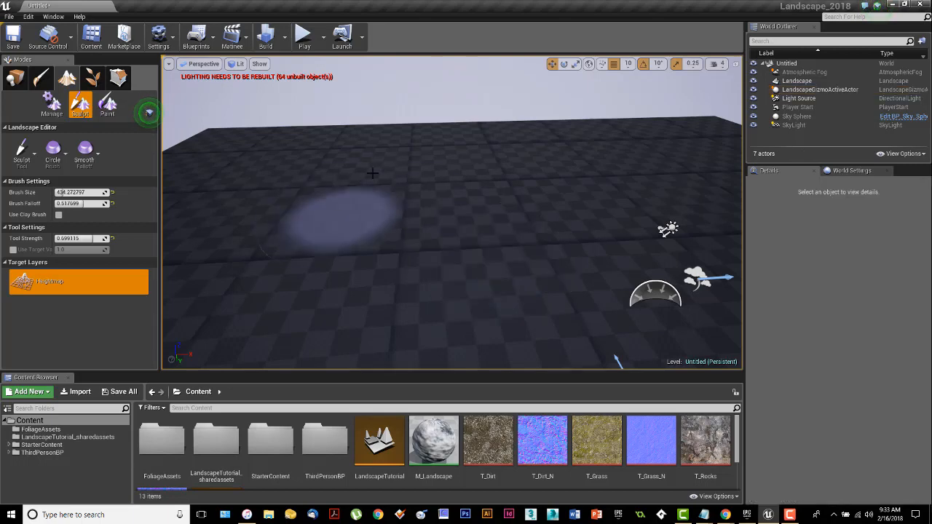
pyautogui.click(239, 65)
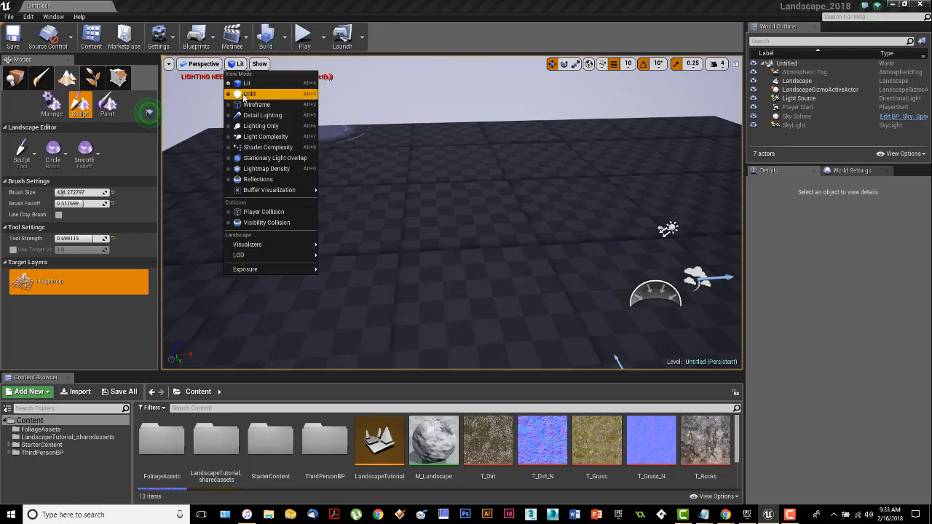
pyautogui.click(255, 96)
pyautogui.moveTo(452, 212)
pyautogui.mouseDown(button='right')
pyautogui.moveTo(449, 163)
pyautogui.moveTo(446, 265)
pyautogui.moveTo(495, 215)
pyautogui.moveTo(437, 193)
pyautogui.moveTo(364, 211)
pyautogui.mouseUp(button='right')
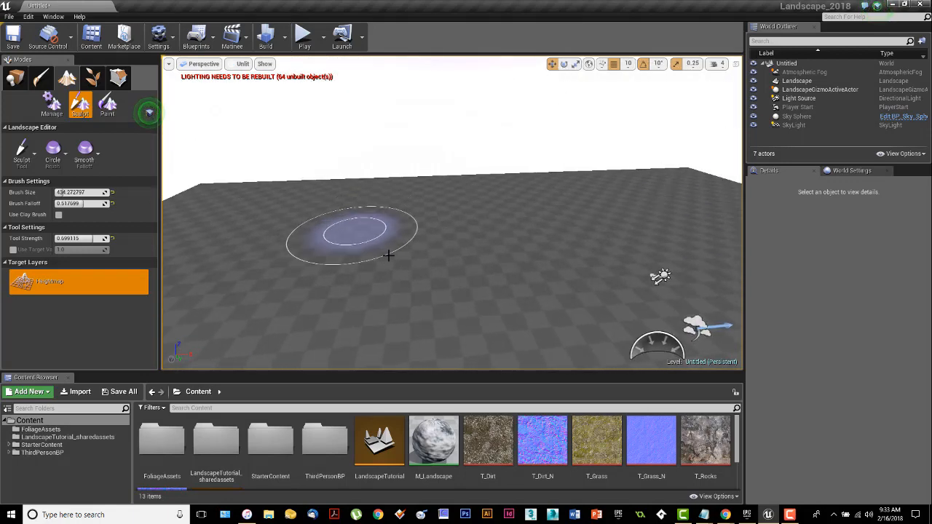
pyautogui.moveTo(418, 246)
pyautogui.mouseDown(button='right')
pyautogui.moveTo(415, 287)
pyautogui.moveTo(418, 254)
pyautogui.mouseUp(button='right')
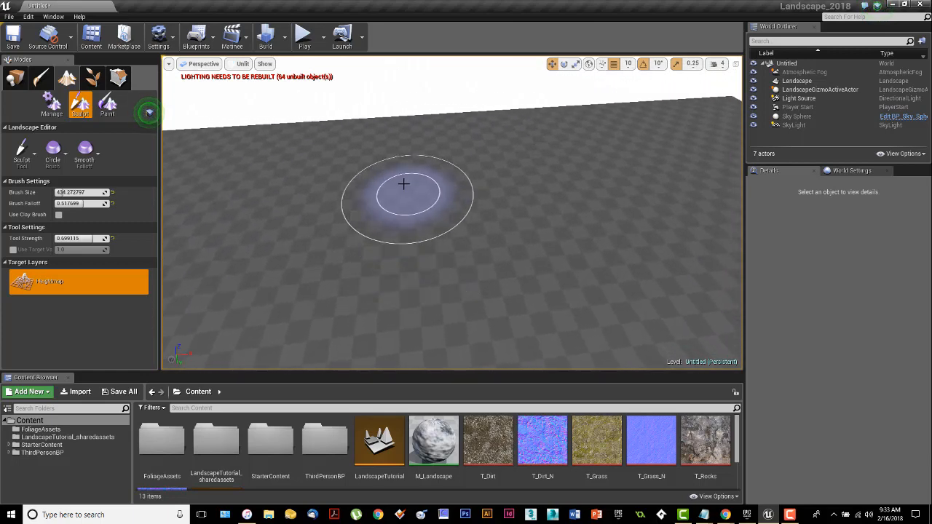
pyautogui.moveTo(414, 185); pyautogui.dragTo(414, 191, button='right')
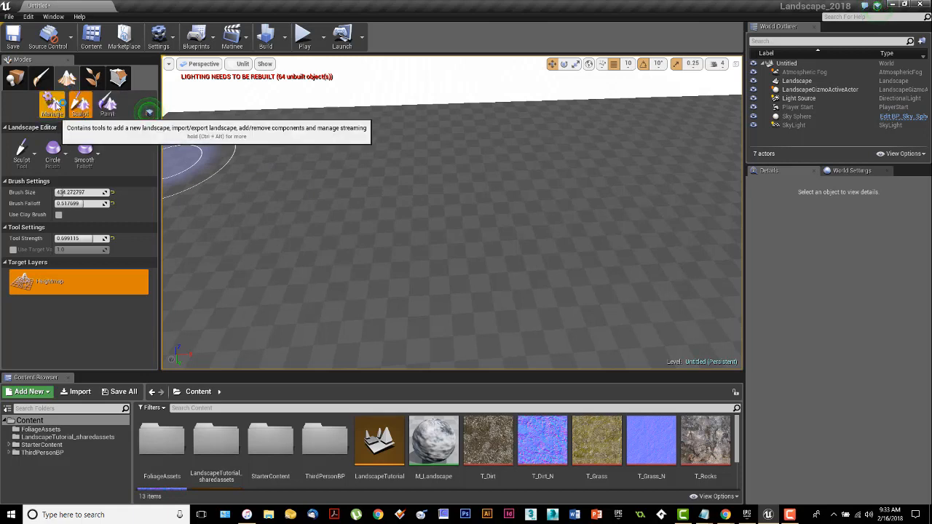
# Step: Select individual landscape components with the Manage mode Selection tool, returning to Sculpt mode each time
pyautogui.click(54, 105)
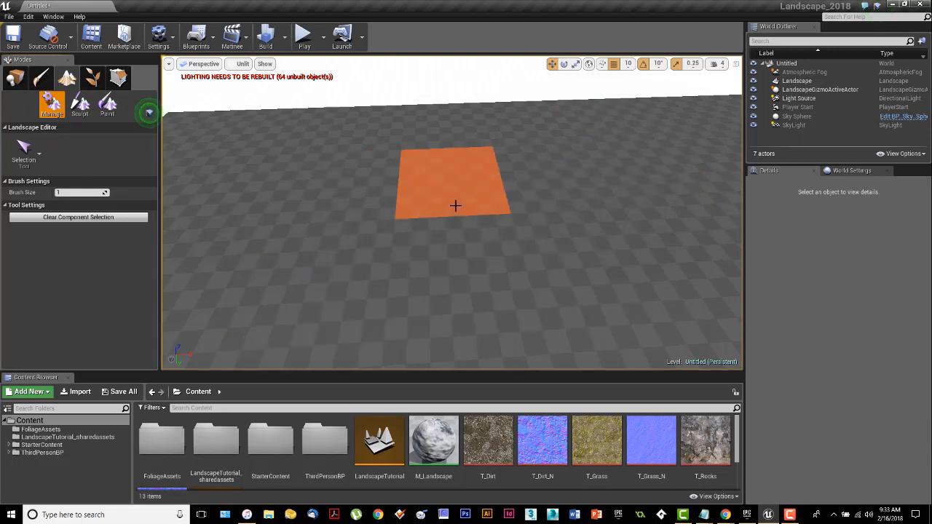
pyautogui.click(455, 206)
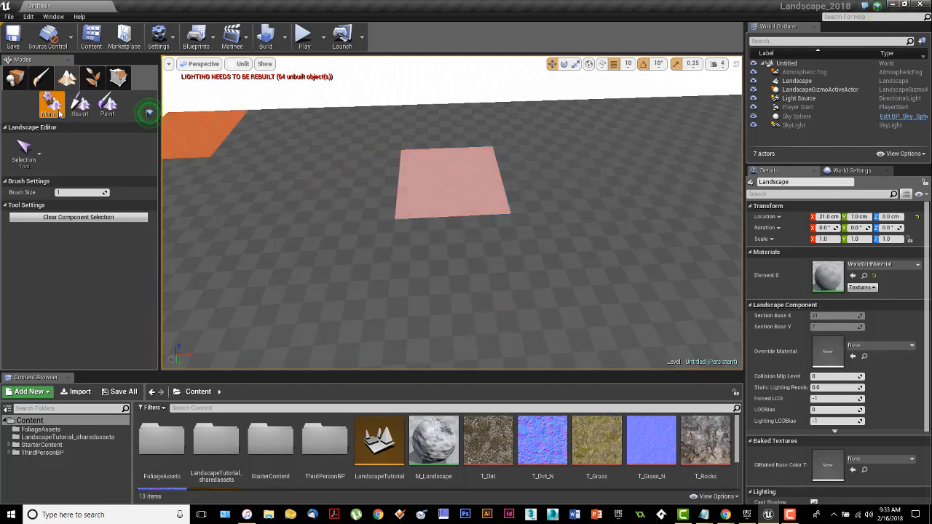
pyautogui.click(79, 104)
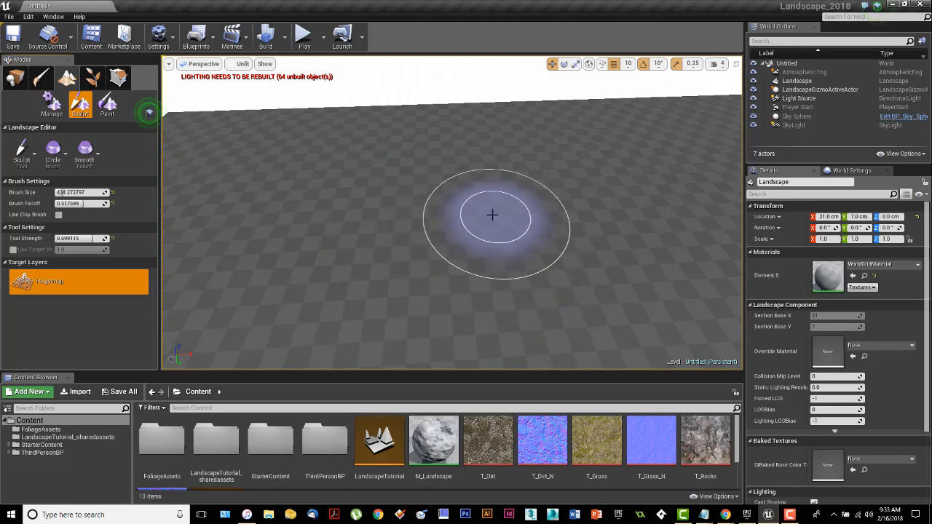
pyautogui.click(52, 104)
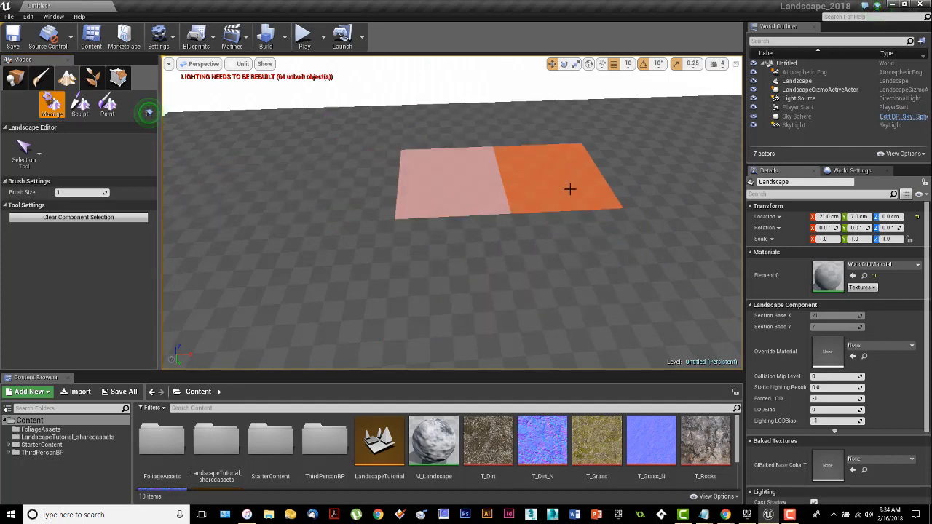
pyautogui.click(461, 188)
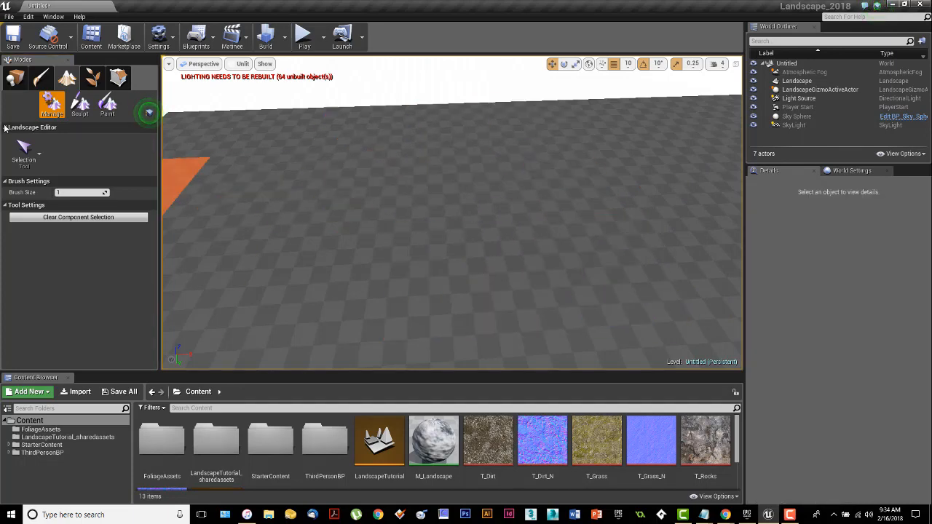
pyautogui.click(78, 107)
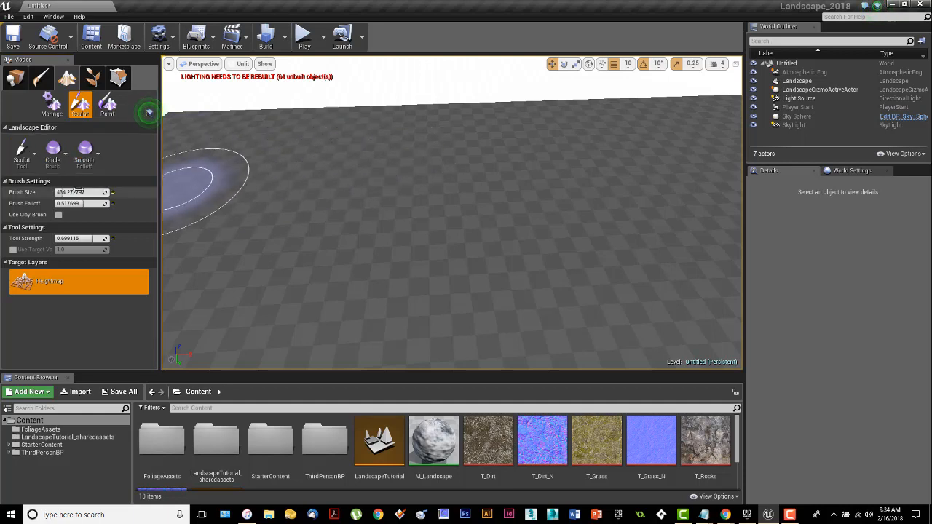
# Step: Examine the list of sculpting tools and the Manage and Sculpt modes
pyautogui.click(24, 156)
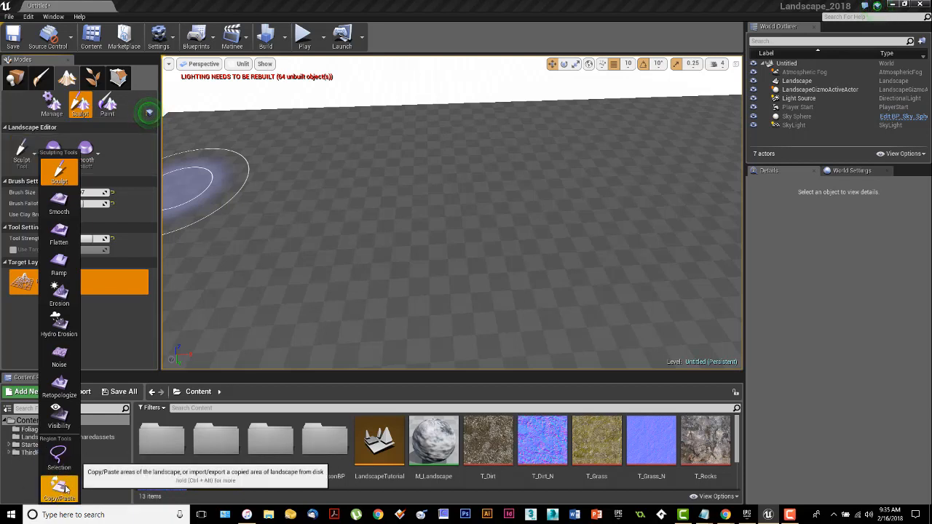
pyautogui.rightClick(452, 258)
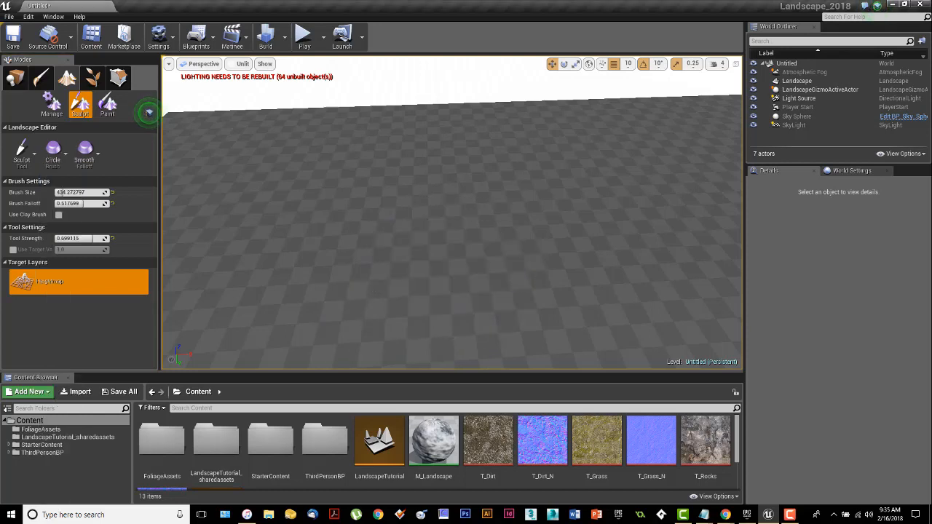
pyautogui.moveTo(452, 259); pyautogui.dragTo(437, 236, button='right')
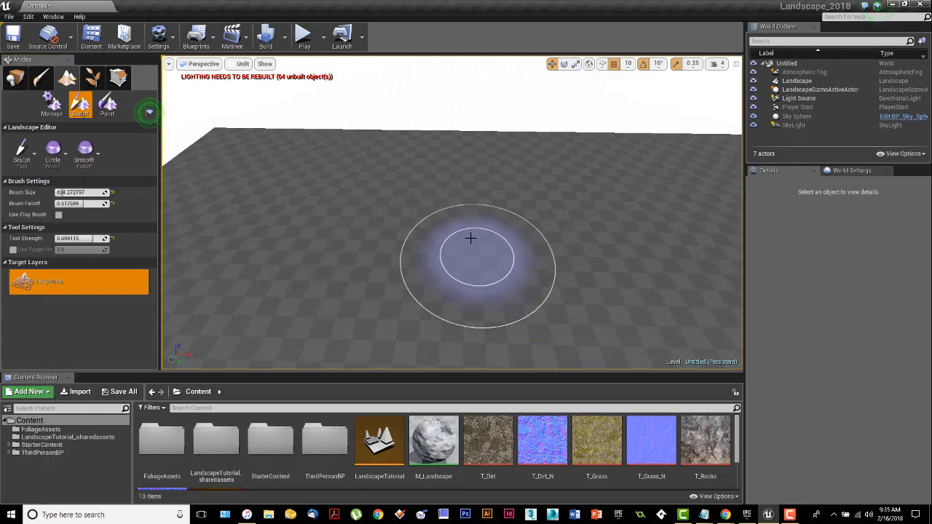
pyautogui.click(51, 104)
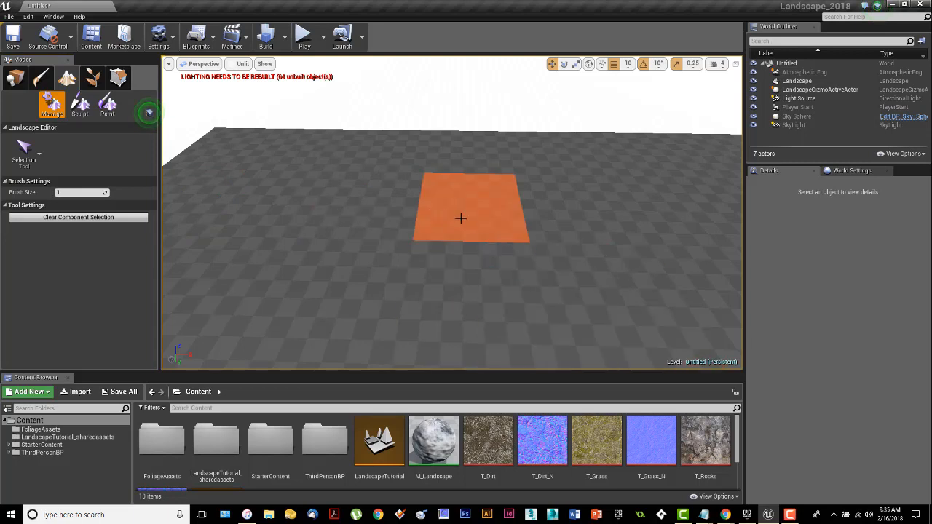
pyautogui.click(79, 104)
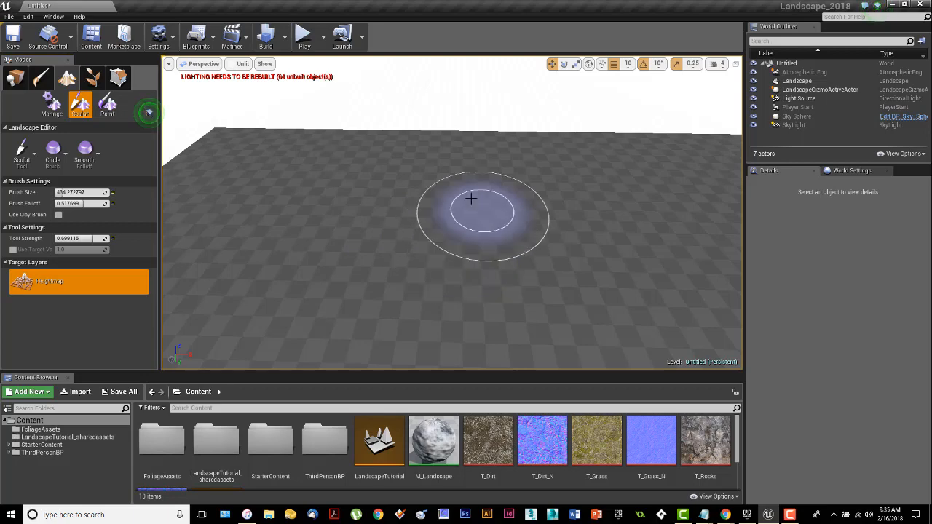
pyautogui.moveTo(478, 216)
pyautogui.mouseDown(button='right')
pyautogui.moveTo(568, 222)
pyautogui.moveTo(604, 211)
pyautogui.moveTo(499, 188)
pyautogui.mouseUp(button='right')
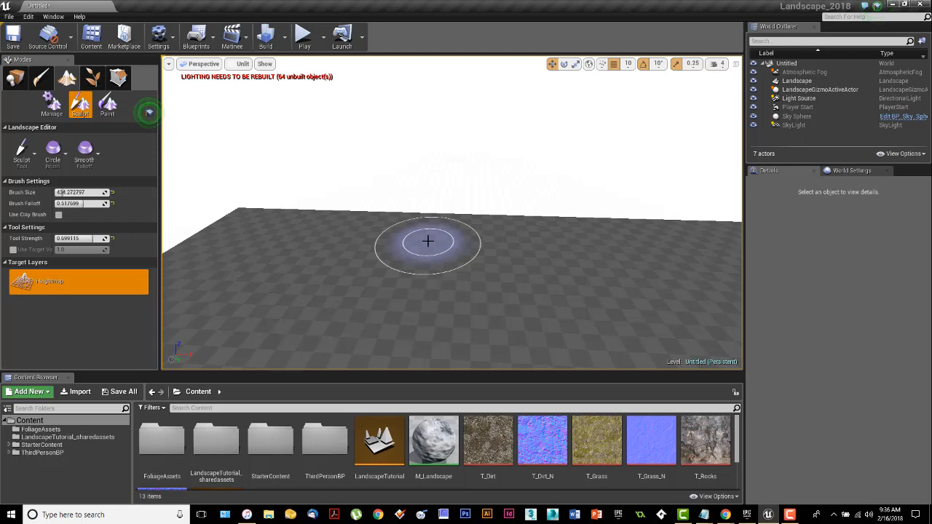
pyautogui.moveTo(442, 252)
pyautogui.mouseDown(button='right')
pyautogui.moveTo(422, 217)
pyautogui.moveTo(444, 251)
pyautogui.mouseUp(button='right')
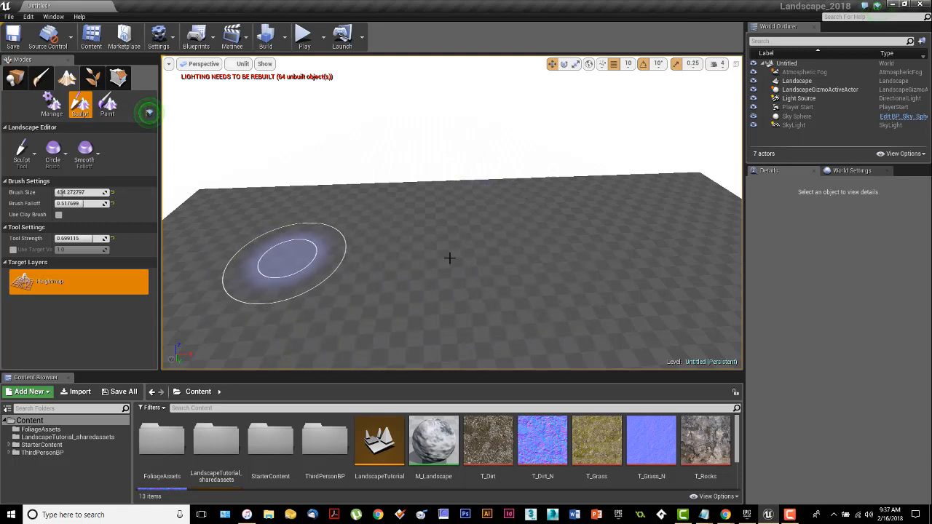
# Step: Try the Smooth sculpting tool, then switch to the Flatten tool
pyautogui.click(21, 162)
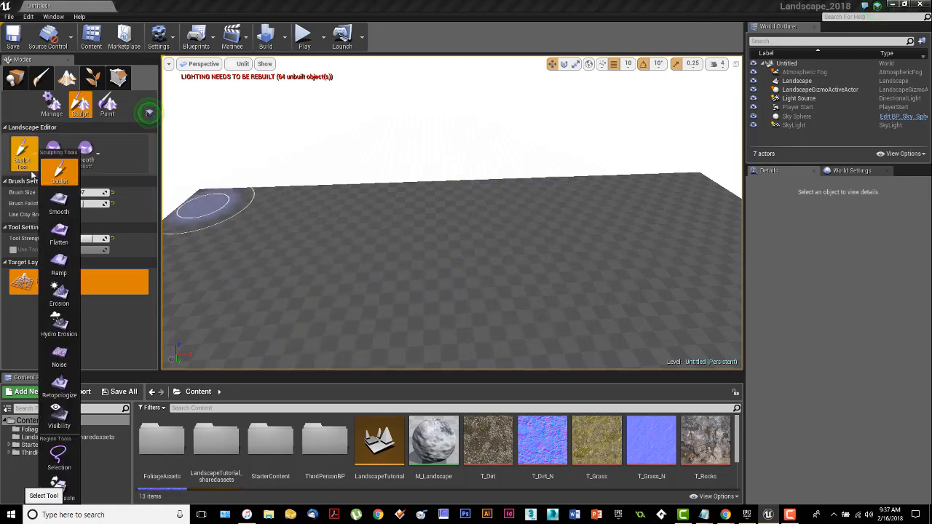
pyautogui.click(62, 208)
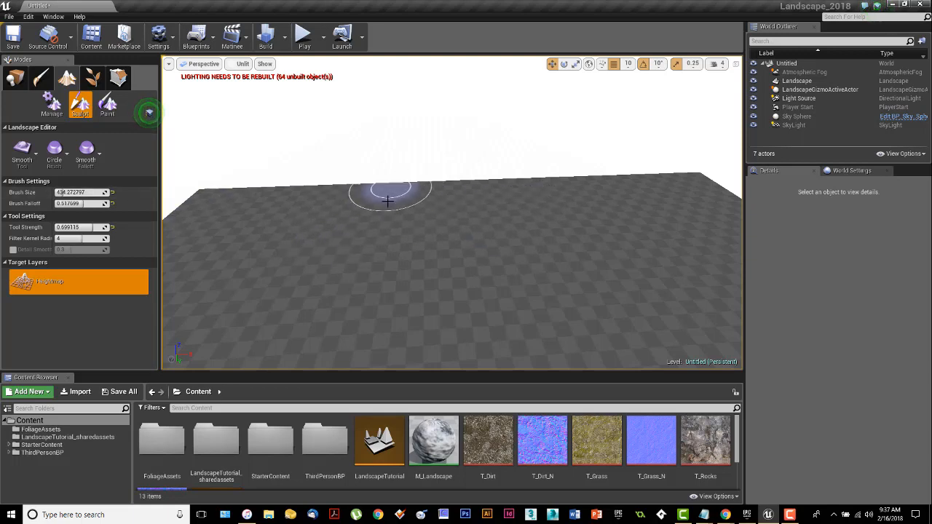
pyautogui.click(27, 160)
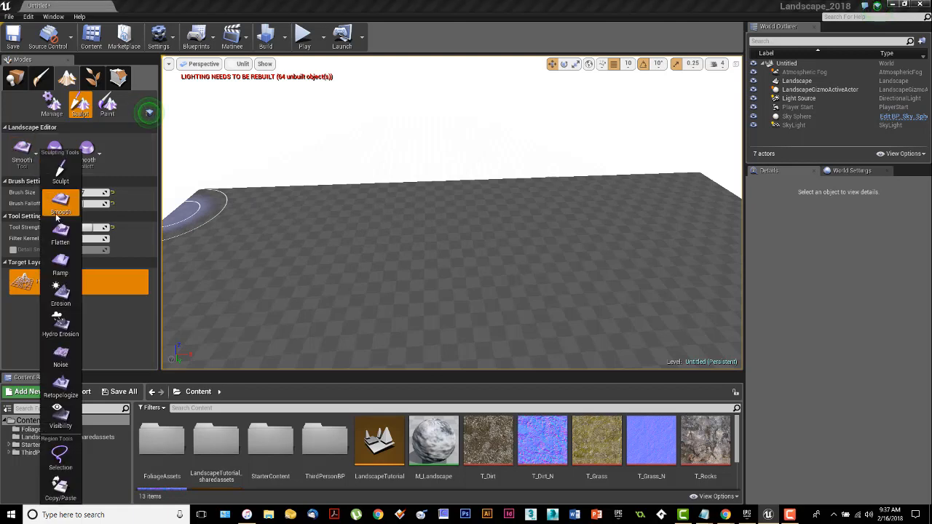
pyautogui.click(61, 231)
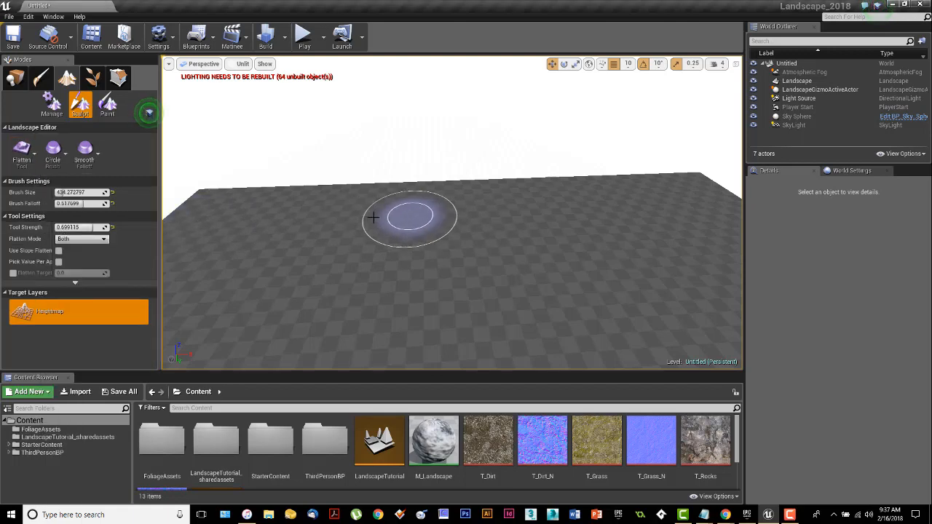
# Step: Examine the sculpting tools list again, including the Erosion tool
pyautogui.click(22, 159)
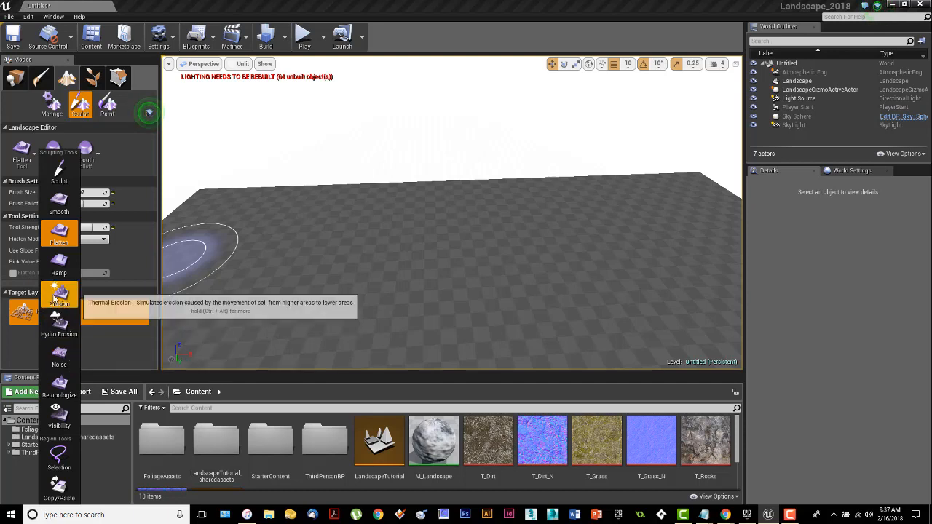
pyautogui.moveTo(349, 313)
pyautogui.mouseDown(button='right')
pyautogui.moveTo(379, 257)
pyautogui.moveTo(380, 322)
pyautogui.mouseUp(button='right')
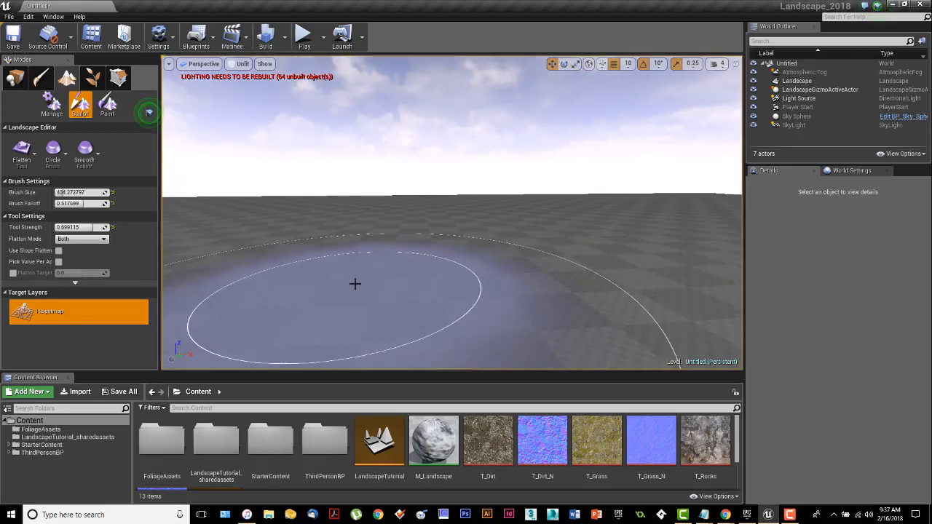
pyautogui.moveTo(426, 259)
pyautogui.mouseDown(button='right')
pyautogui.moveTo(431, 236)
pyautogui.moveTo(392, 246)
pyautogui.mouseUp(button='right')
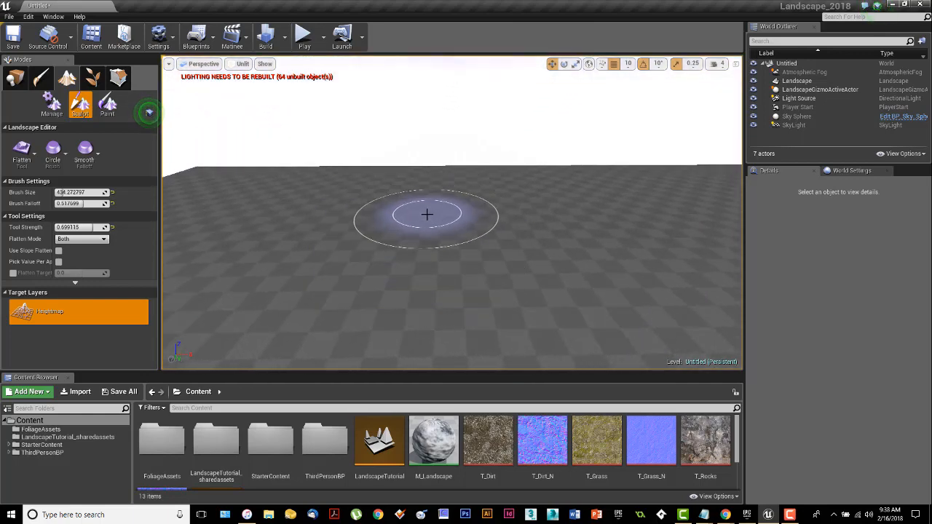
pyautogui.moveTo(426, 214); pyautogui.dragTo(427, 216, button='right')
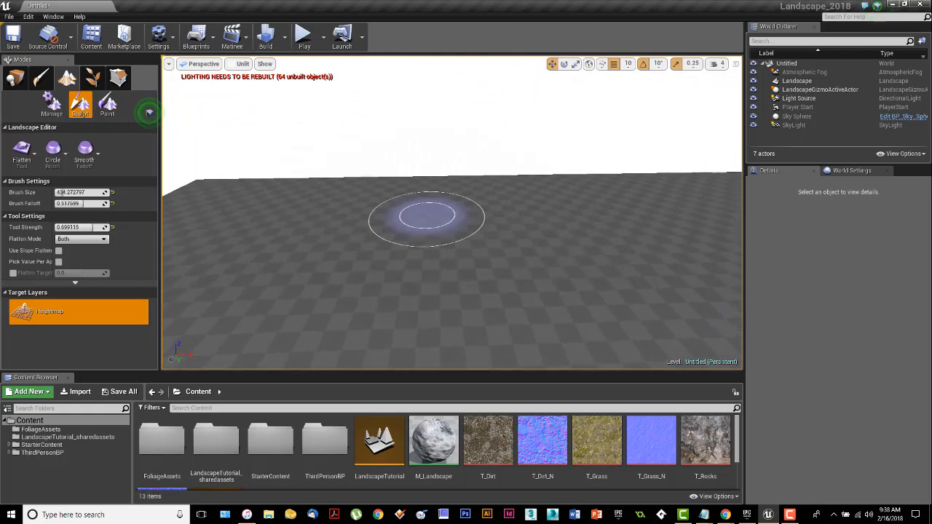
# Step: Set the brush type to Circle
pyautogui.click(29, 159)
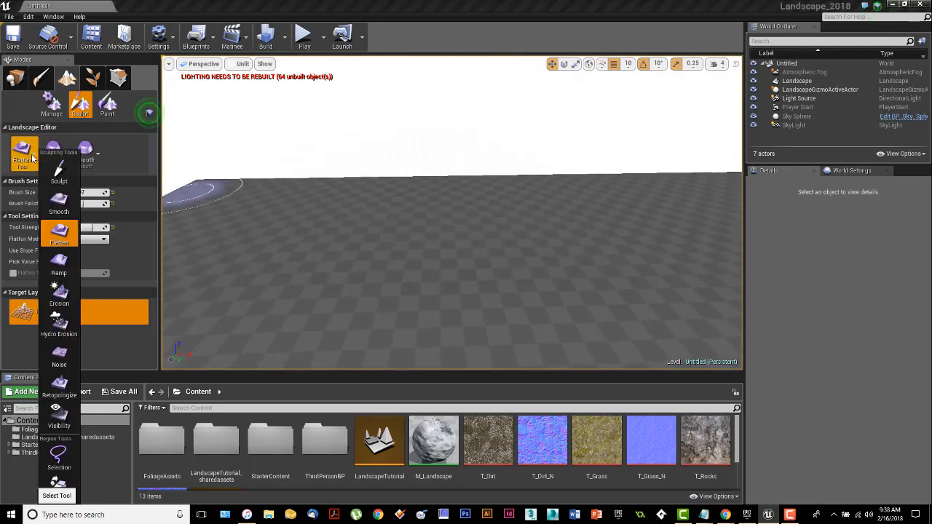
pyautogui.click(55, 151)
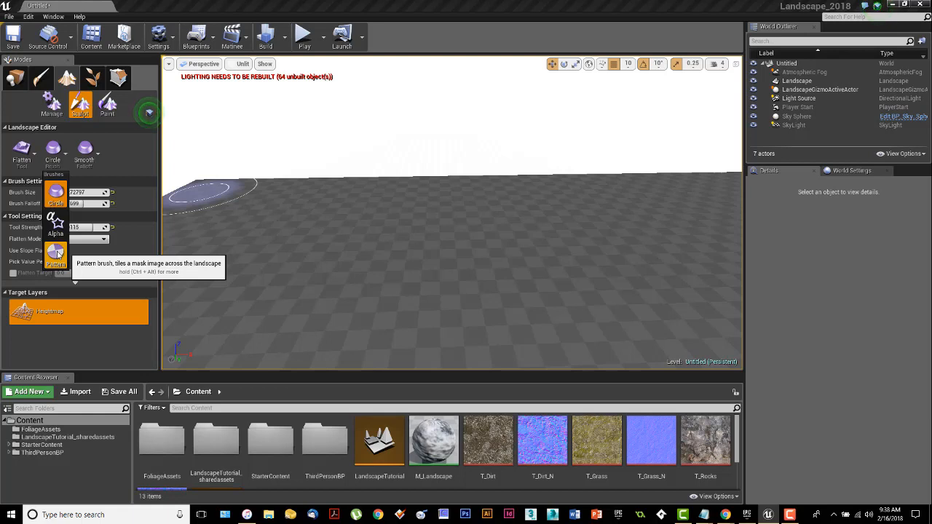
pyautogui.click(57, 193)
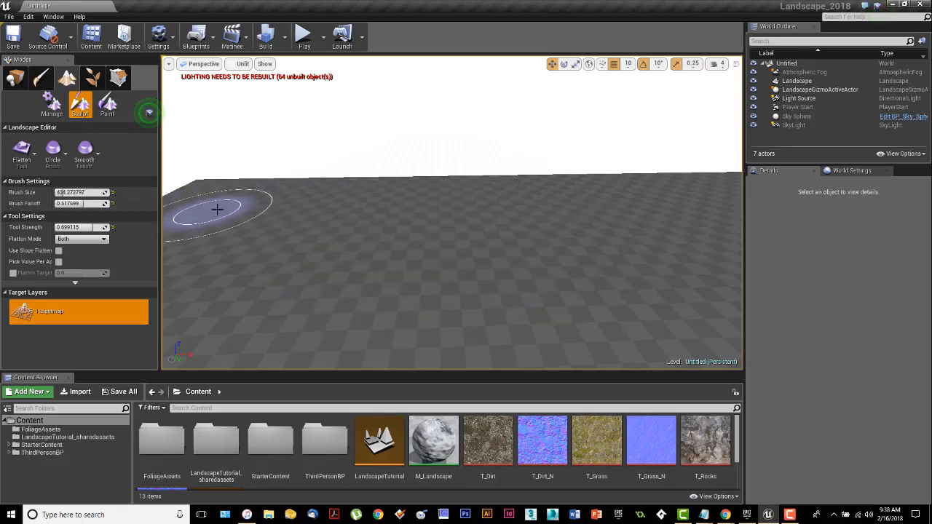
# Step: Examine the brush falloff options Smooth, Linear, Spherical and Tip
pyautogui.click(93, 153)
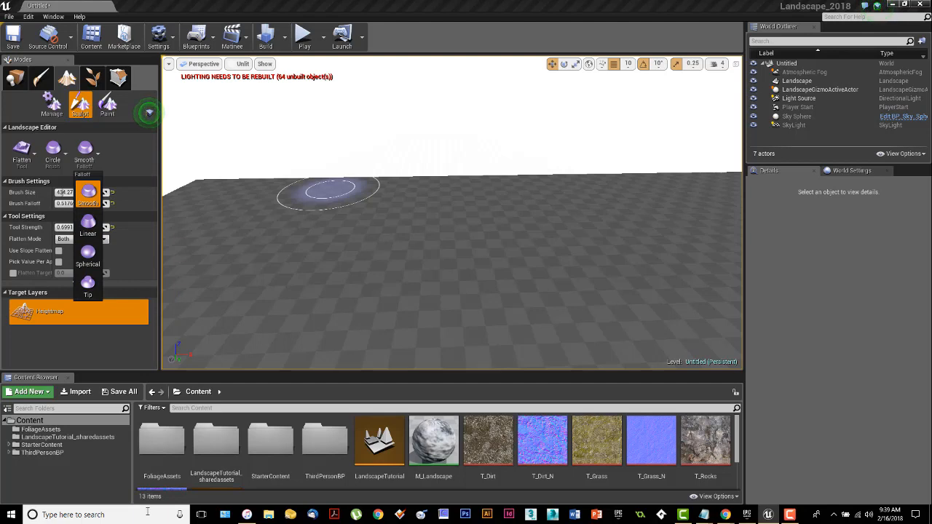
pyautogui.moveTo(230, 320); pyautogui.dragTo(230, 350, button='right')
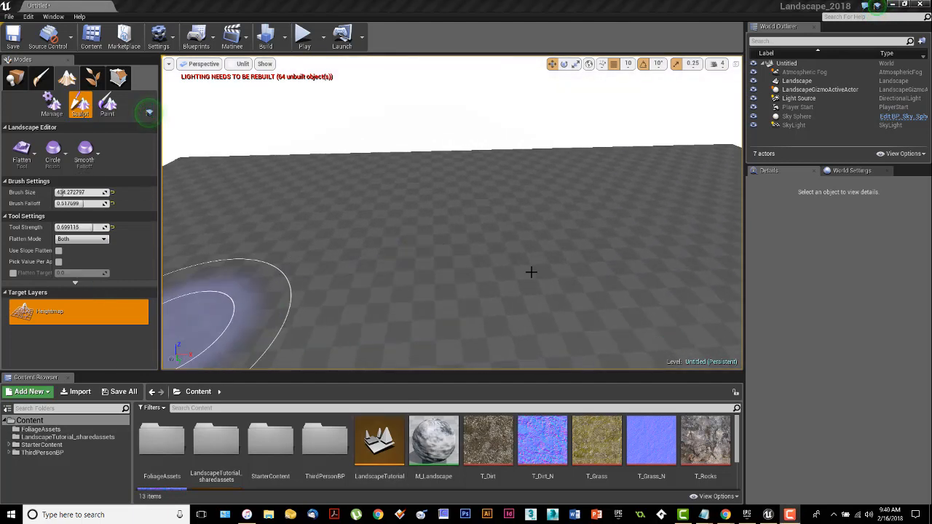
pyautogui.moveTo(531, 272); pyautogui.dragTo(448, 260, button='right')
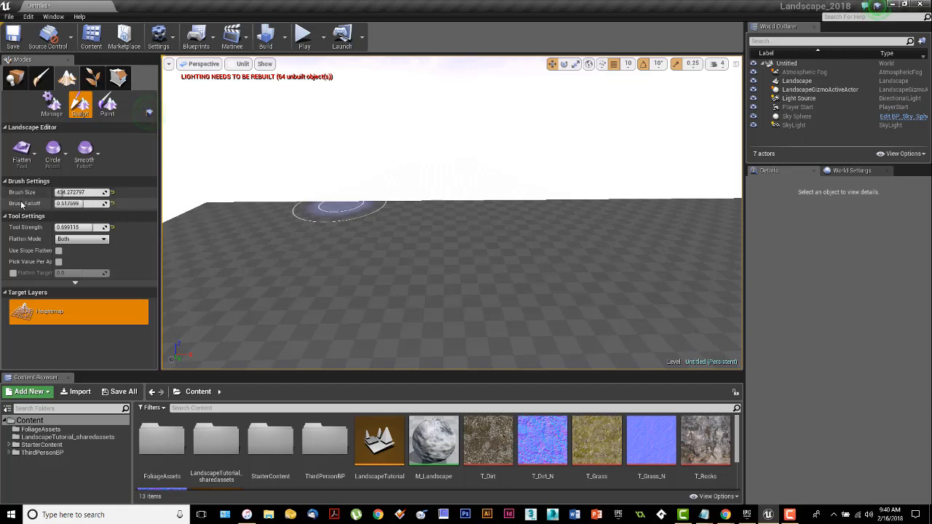
pyautogui.moveTo(393, 249); pyautogui.dragTo(419, 270, button='right')
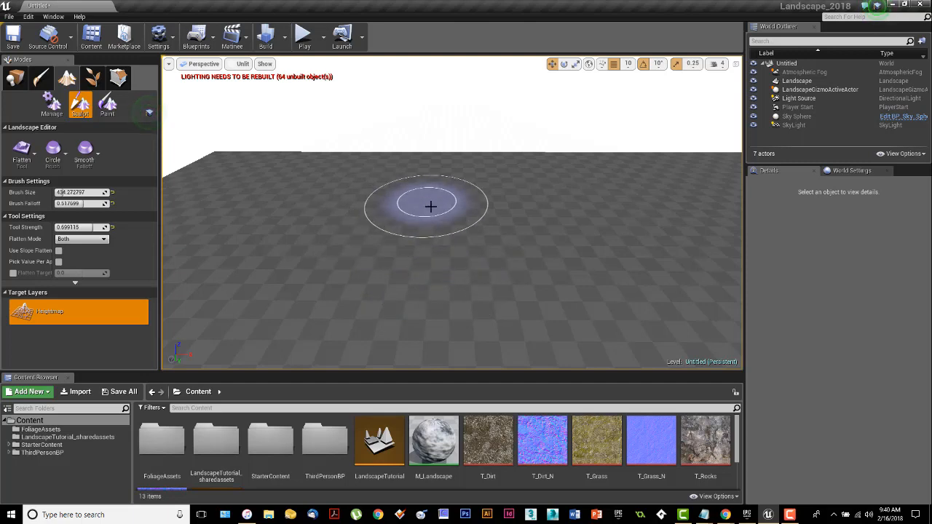
pyautogui.click(84, 149)
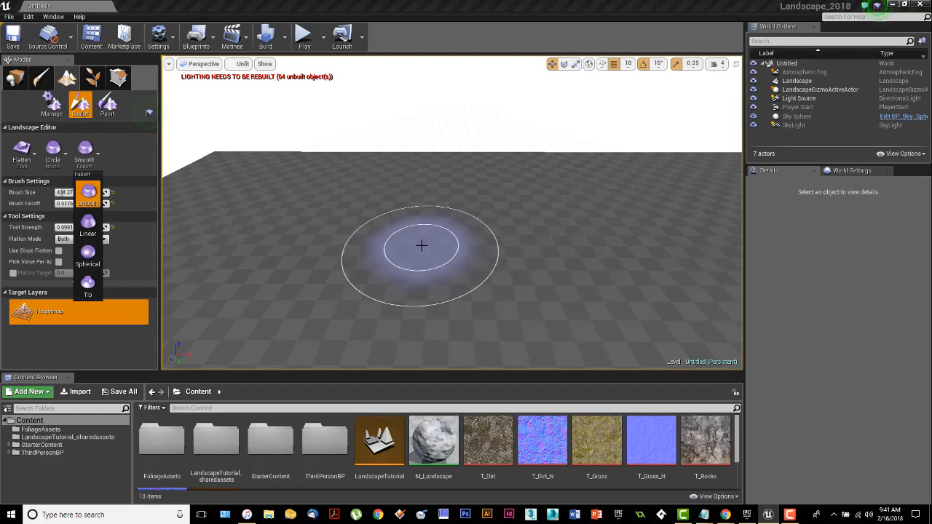
pyautogui.moveTo(420, 245); pyautogui.dragTo(416, 287, button='right')
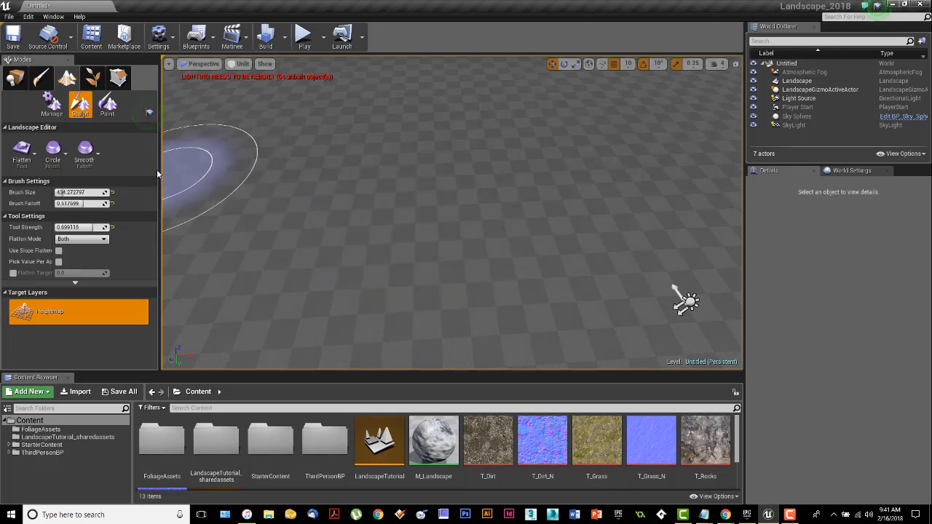
# Step: Try the Linear, Spherical and Tip brush falloffs in turn, then return to Smooth falloff
pyautogui.click(86, 152)
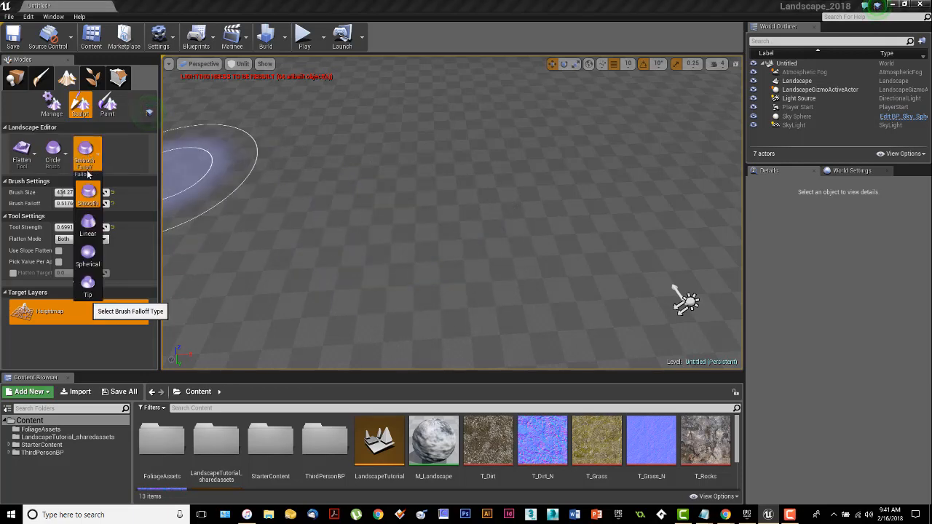
pyautogui.click(87, 224)
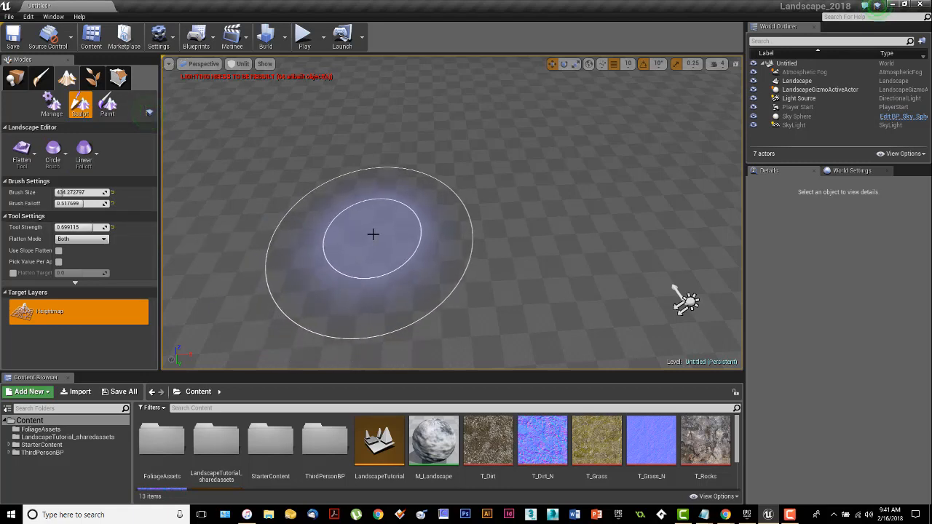
pyautogui.click(90, 167)
pyautogui.click(87, 254)
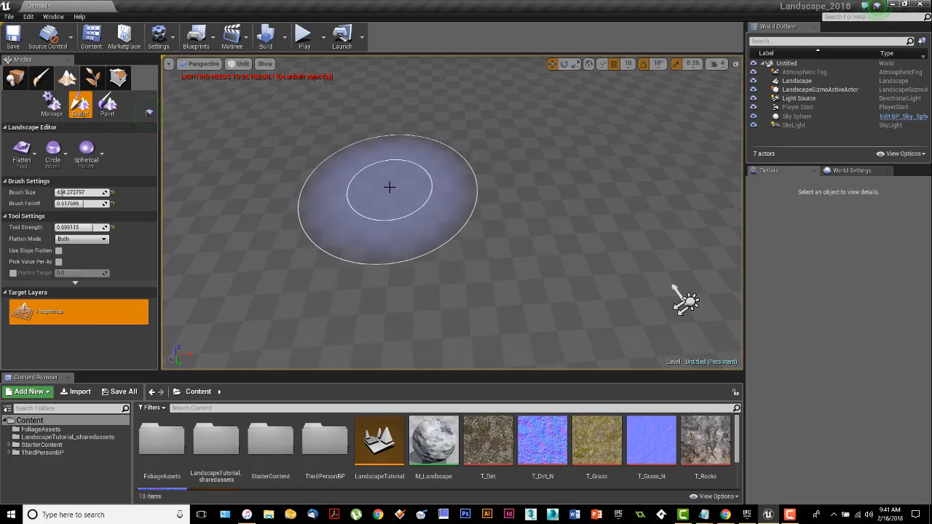
pyautogui.click(87, 151)
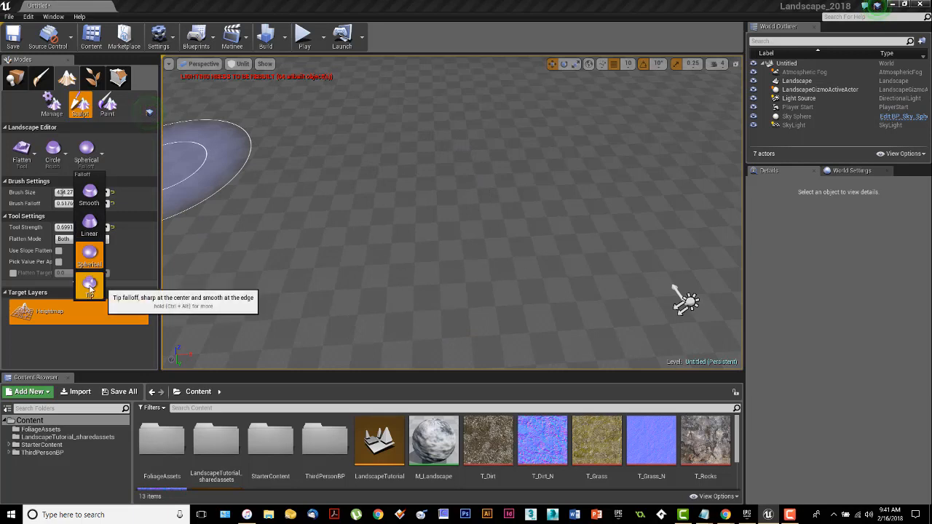
pyautogui.click(90, 285)
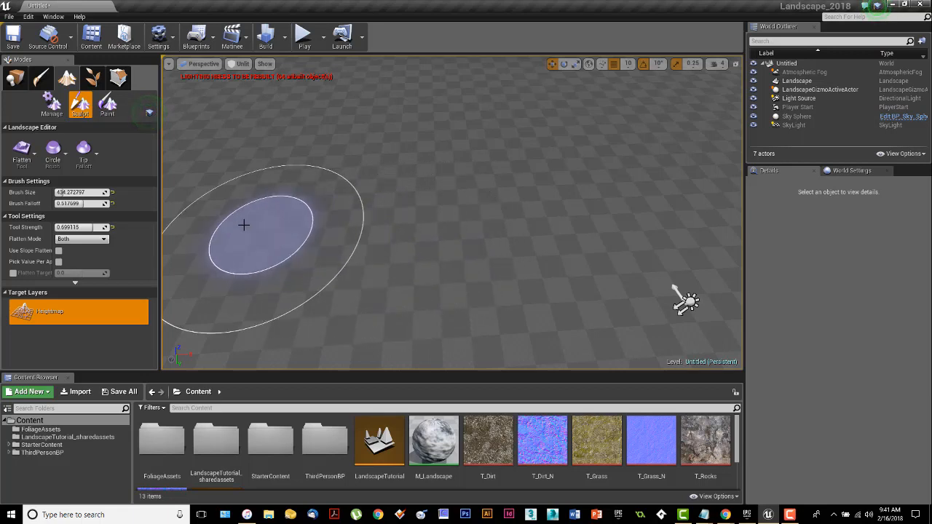
pyautogui.click(90, 150)
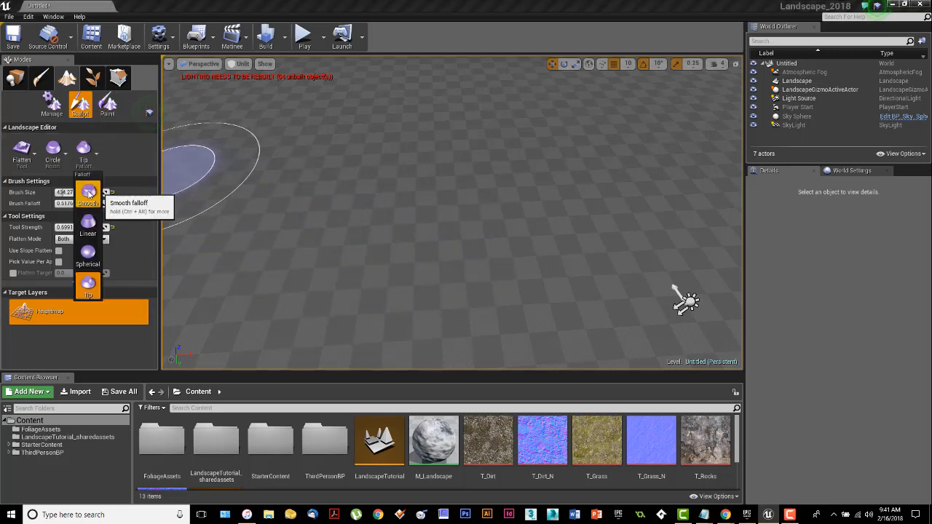
pyautogui.click(88, 190)
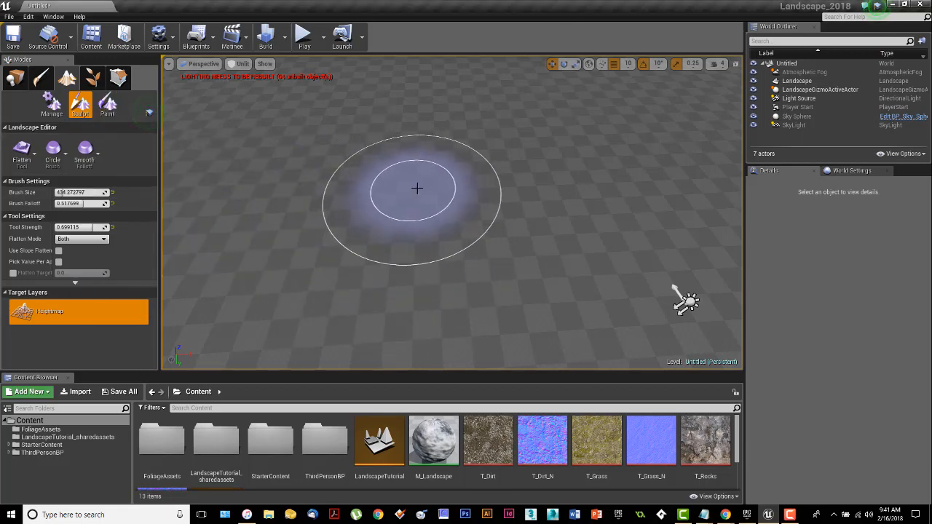
# Step: Adjust the brush size to about 381 and the brush falloff to about 0.38
pyautogui.moveTo(416, 190)
pyautogui.mouseDown(button='right')
pyautogui.moveTo(404, 120)
pyautogui.moveTo(397, 144)
pyautogui.mouseUp(button='right')
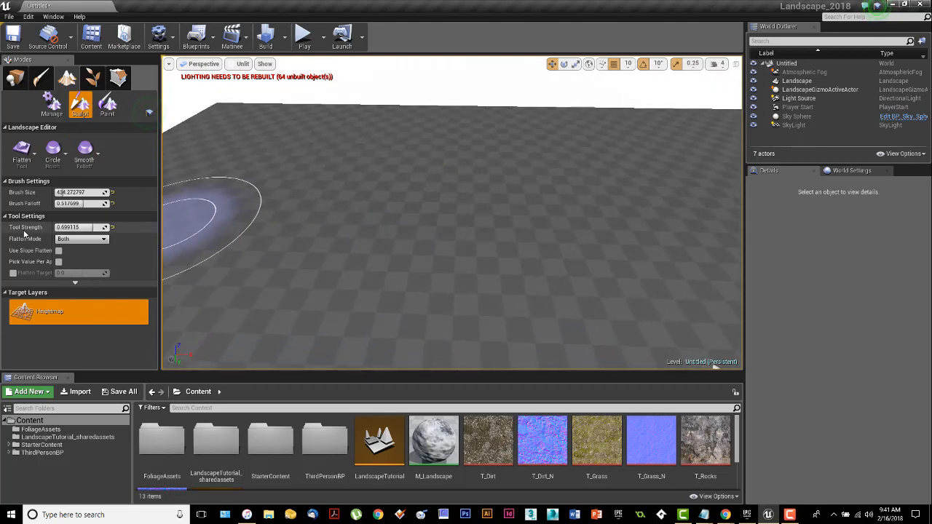
pyautogui.moveTo(73, 192)
pyautogui.mouseDown()
pyautogui.moveTo(102, 192)
pyautogui.moveTo(62, 192)
pyautogui.moveTo(75, 204)
pyautogui.mouseUp()
pyautogui.moveTo(462, 224); pyautogui.dragTo(380, 211, button='right')
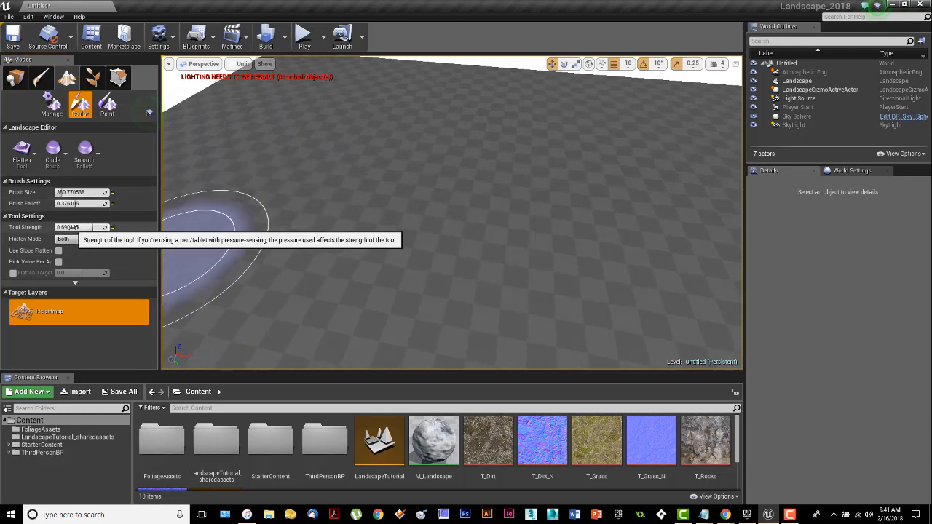
# Step: Set the Flatten tool's strength to about 0.98 by scrubbing the value
pyautogui.moveTo(74, 228); pyautogui.dragTo(105, 227)
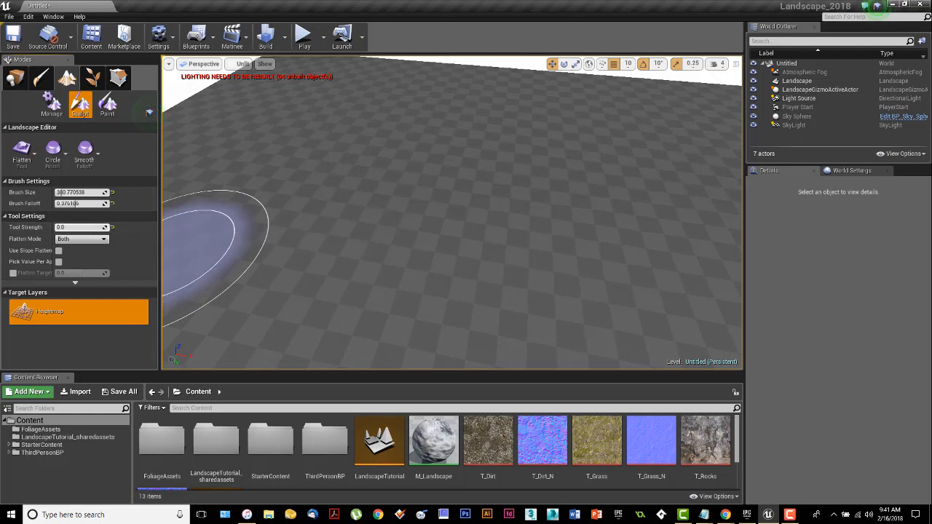
pyautogui.moveTo(109, 227); pyautogui.dragTo(107, 227)
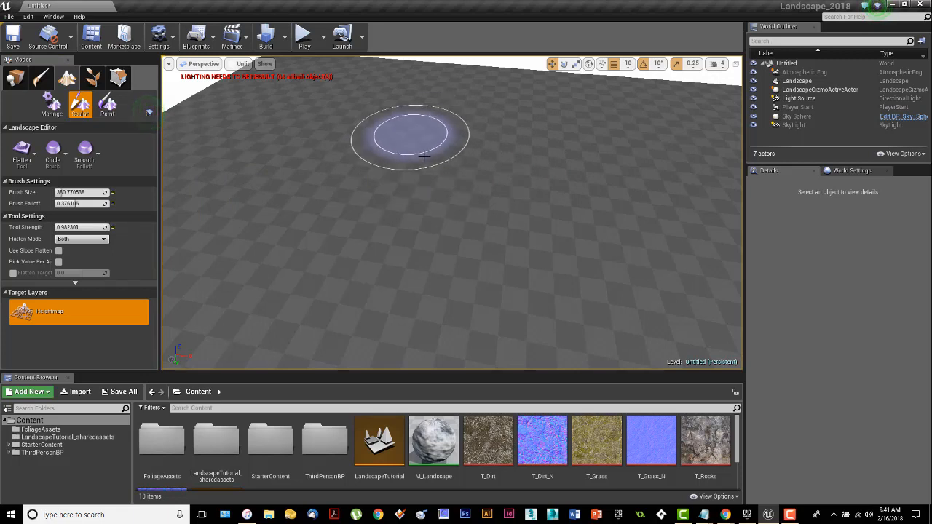
pyautogui.moveTo(418, 154)
pyautogui.mouseDown(button='right')
pyautogui.moveTo(436, 127)
pyautogui.moveTo(417, 154)
pyautogui.mouseUp(button='right')
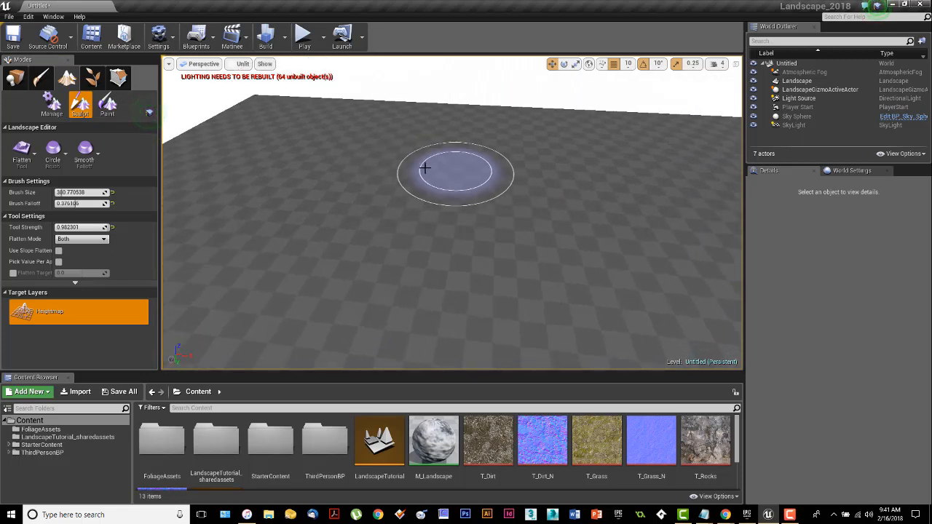
# Step: Review the Flatten Mode options Both, Raise and Lower, widen the settings panel and expand the advanced tool settings
pyautogui.click(91, 239)
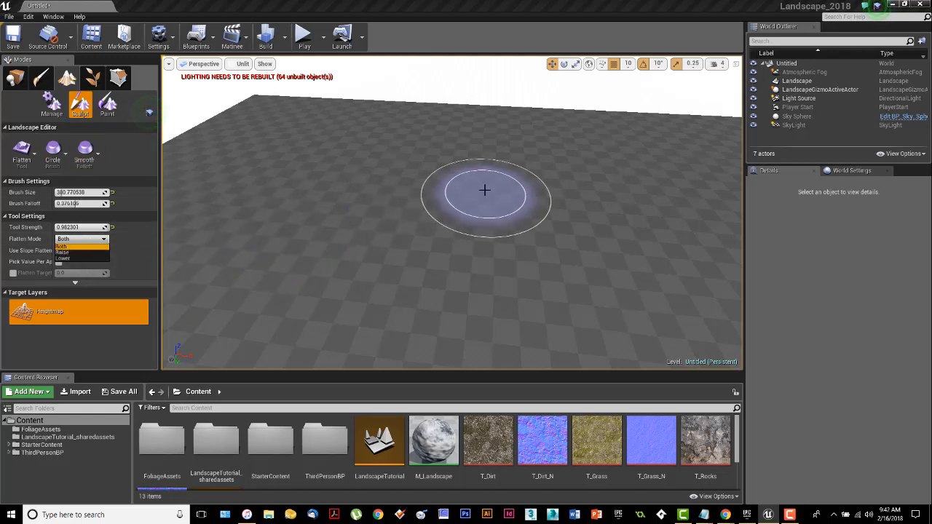
pyautogui.moveTo(484, 189)
pyautogui.mouseDown(button='right')
pyautogui.moveTo(484, 211)
pyautogui.moveTo(485, 161)
pyautogui.moveTo(481, 184)
pyautogui.mouseUp(button='right')
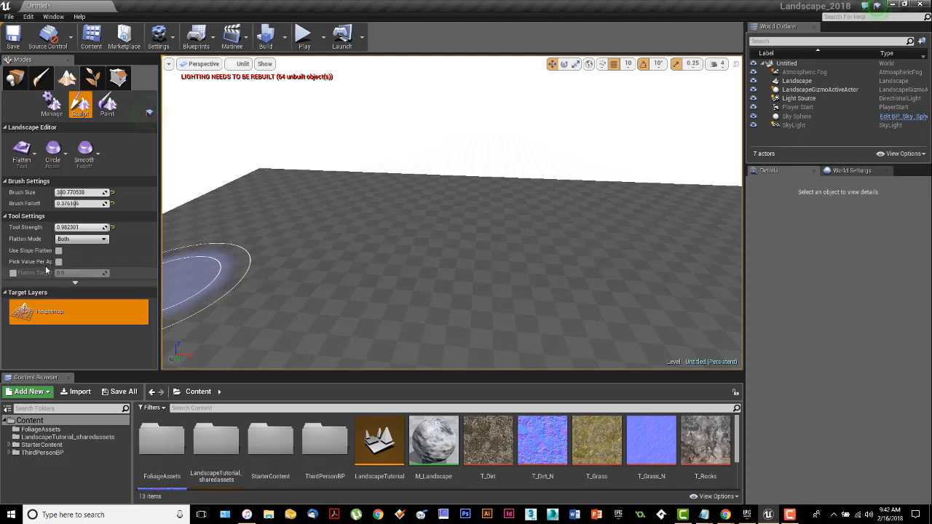
pyautogui.moveTo(53, 243); pyautogui.dragTo(71, 245)
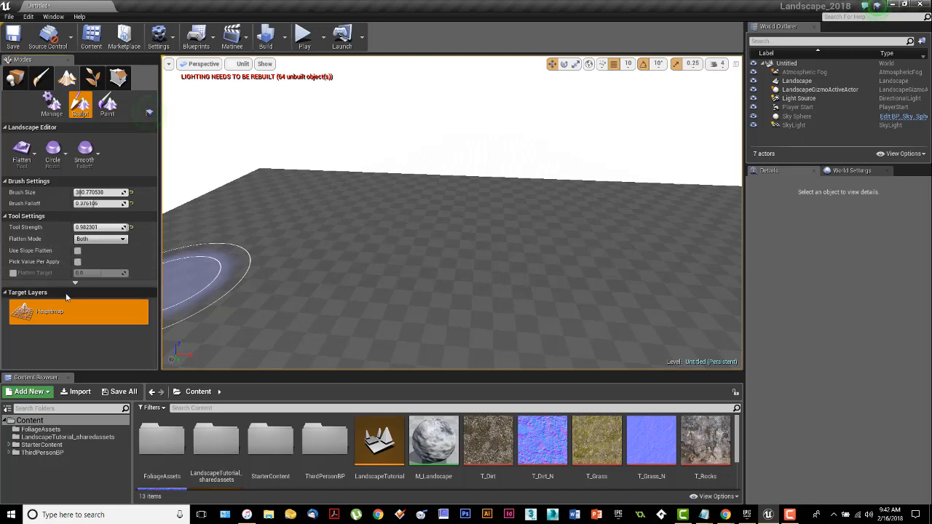
pyautogui.click(75, 283)
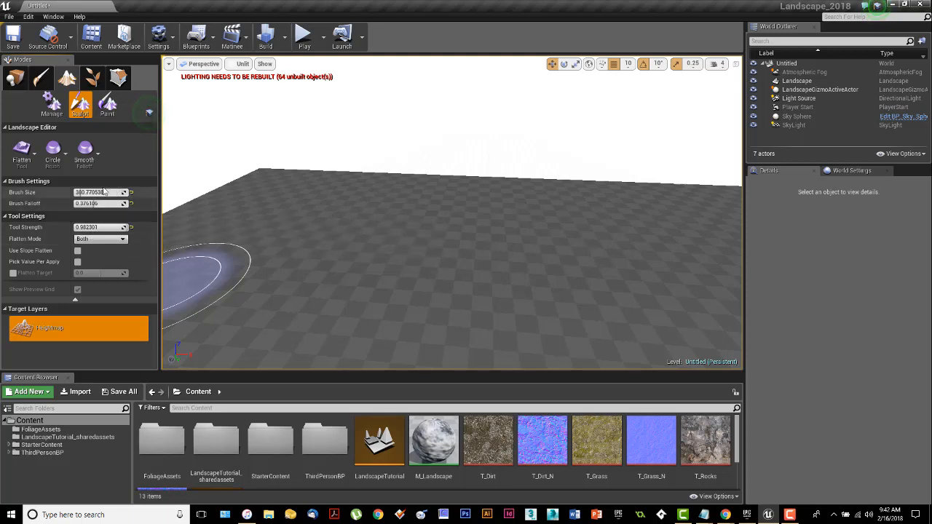
# Step: Enlarge the brush size to about 2546, then shrink it to about 276
pyautogui.moveTo(313, 211)
pyautogui.mouseDown(button='right')
pyautogui.moveTo(322, 226)
pyautogui.moveTo(314, 210)
pyautogui.mouseUp(button='right')
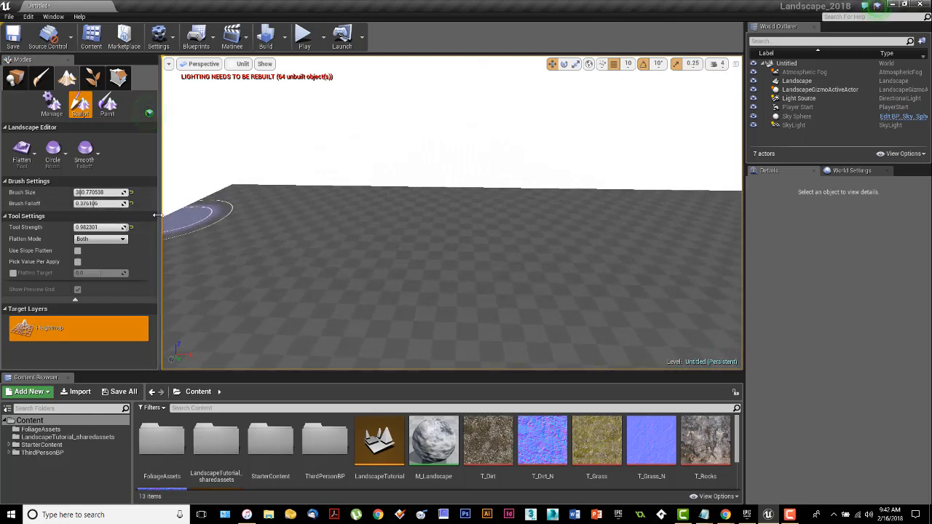
pyautogui.moveTo(92, 193); pyautogui.dragTo(109, 193)
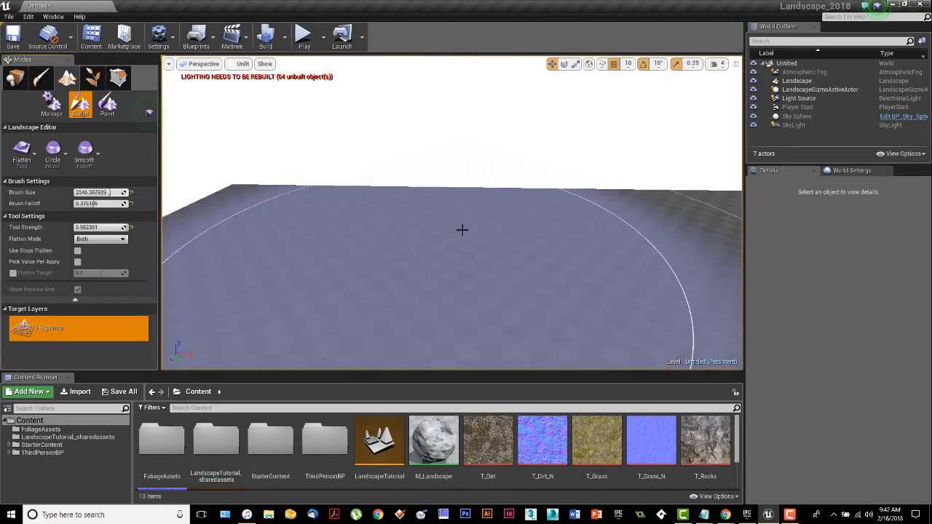
pyautogui.moveTo(481, 207)
pyautogui.mouseDown(button='right')
pyautogui.moveTo(482, 222)
pyautogui.moveTo(491, 180)
pyautogui.mouseUp(button='right')
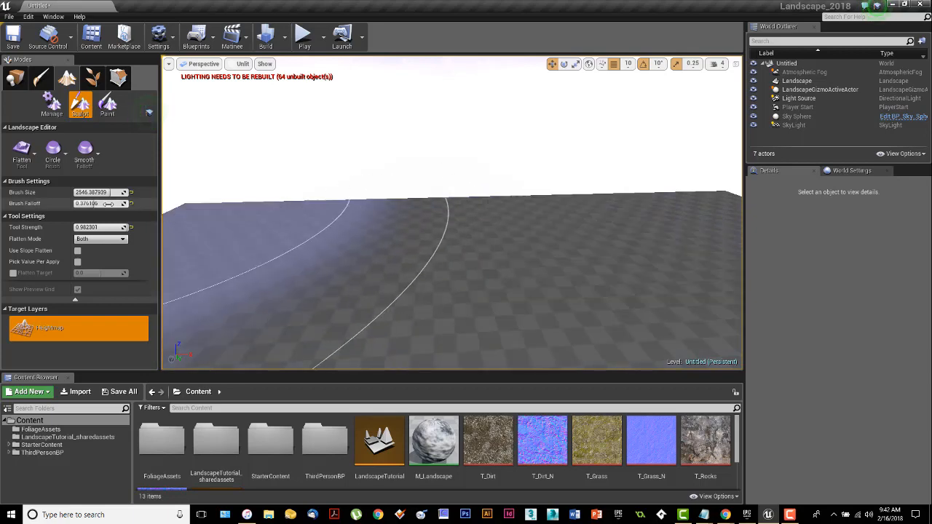
pyautogui.press('[')
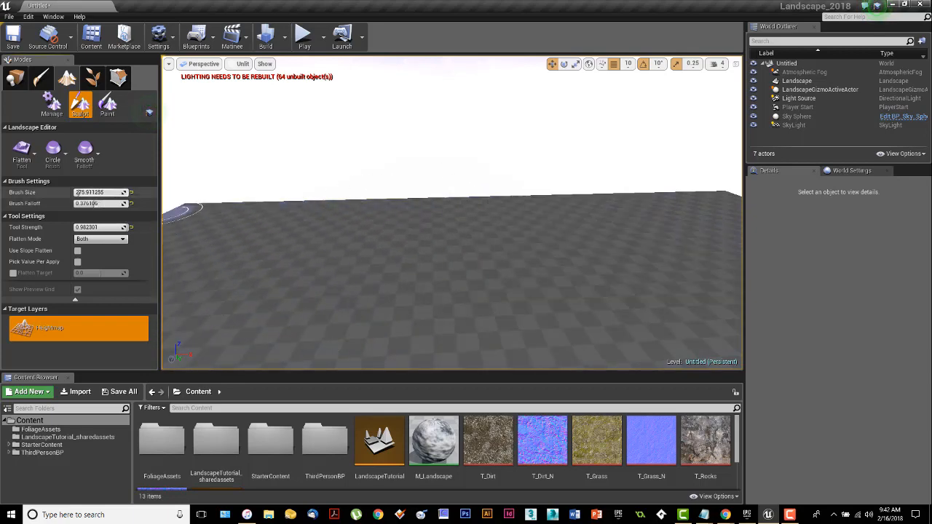
pyautogui.moveTo(323, 213); pyautogui.dragTo(240, 219, button='right')
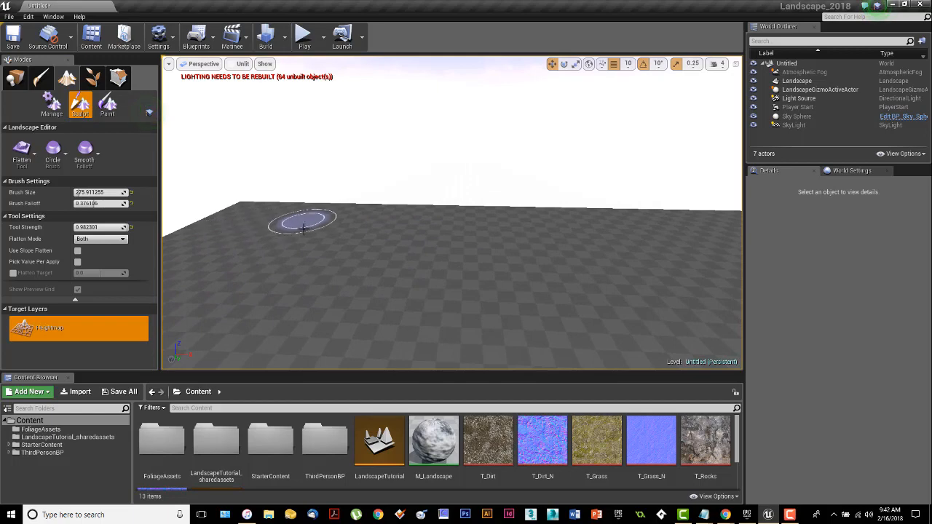
# Step: Set the brush size to about 571 and preview the brush over the landscape
pyautogui.moveTo(541, 241); pyautogui.dragTo(561, 241, button='right')
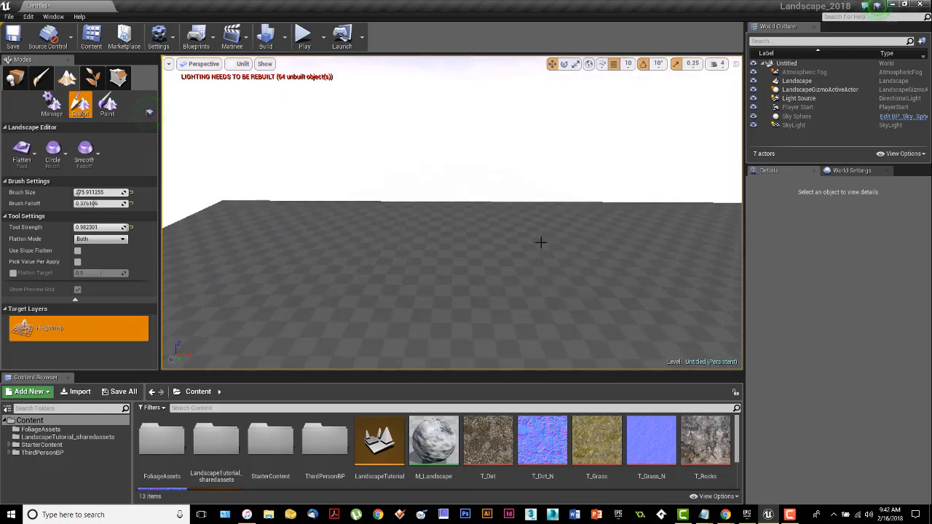
pyautogui.moveTo(86, 192); pyautogui.dragTo(116, 192)
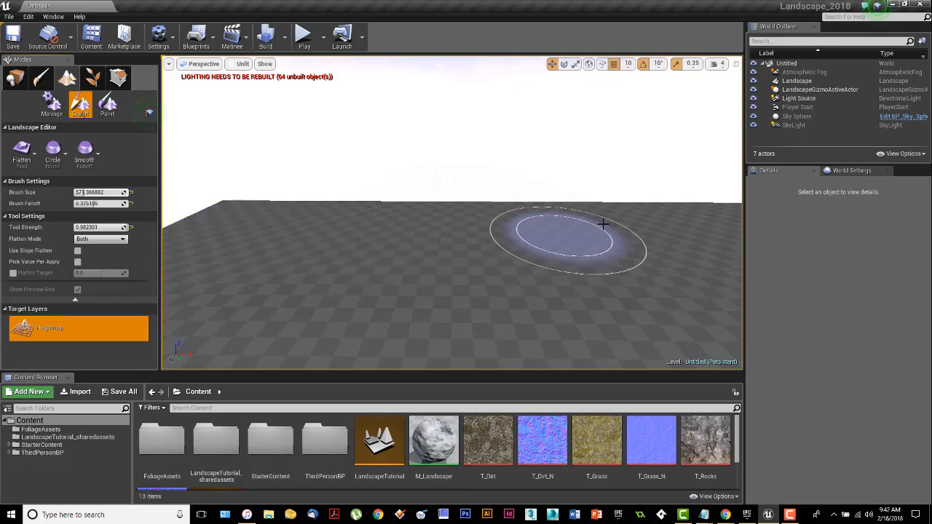
pyautogui.moveTo(611, 233); pyautogui.dragTo(610, 244, button='right')
pyautogui.moveTo(502, 235)
pyautogui.mouseDown(button='right')
pyautogui.moveTo(508, 242)
pyautogui.moveTo(484, 228)
pyautogui.mouseUp(button='right')
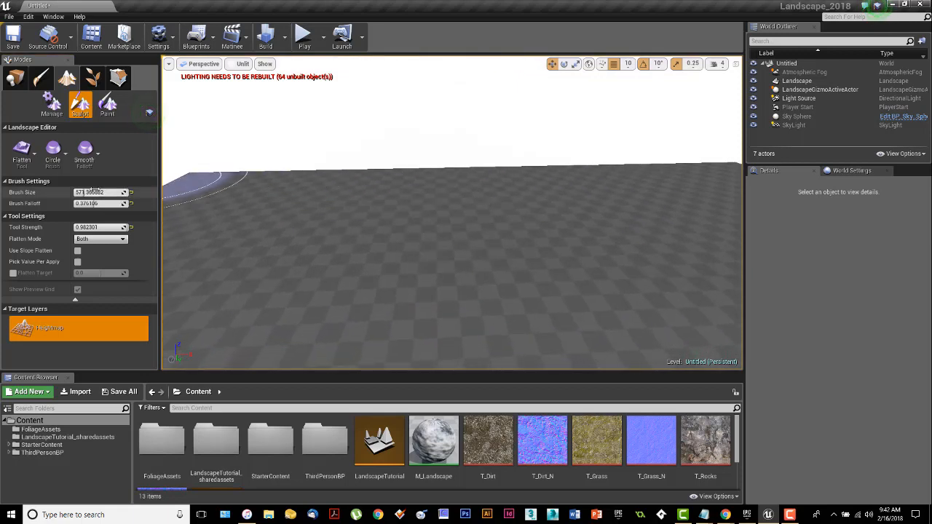
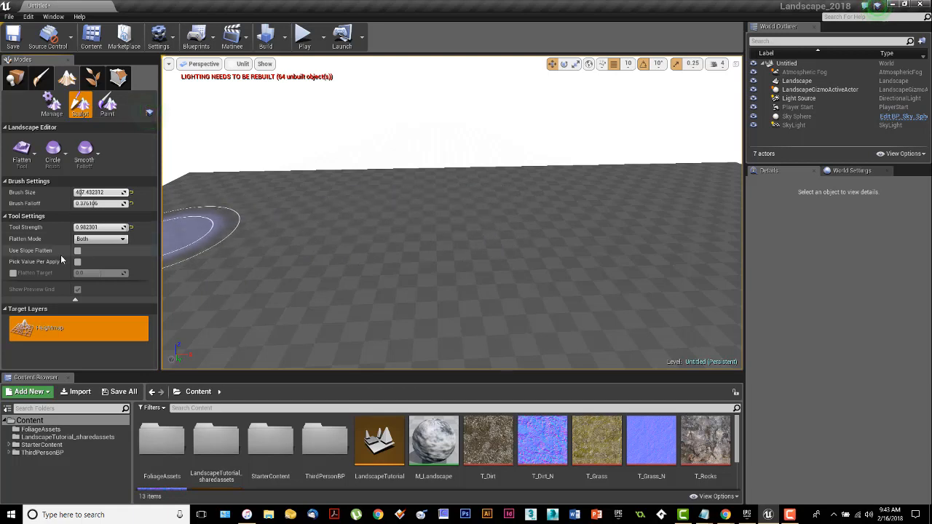
# Step: Lower the Flatten tool's strength to about 0.41
pyautogui.moveTo(94, 227); pyautogui.dragTo(91, 228)
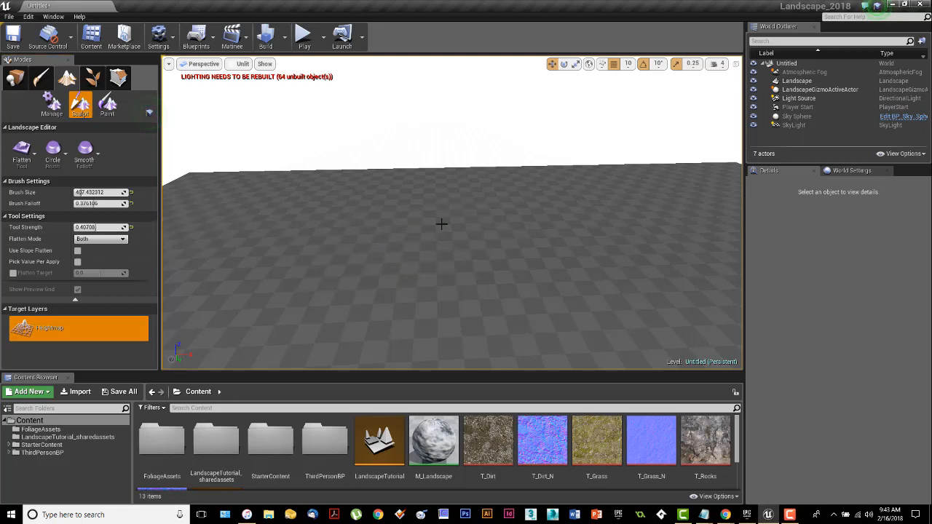
pyautogui.moveTo(441, 223); pyautogui.dragTo(438, 218, button='right')
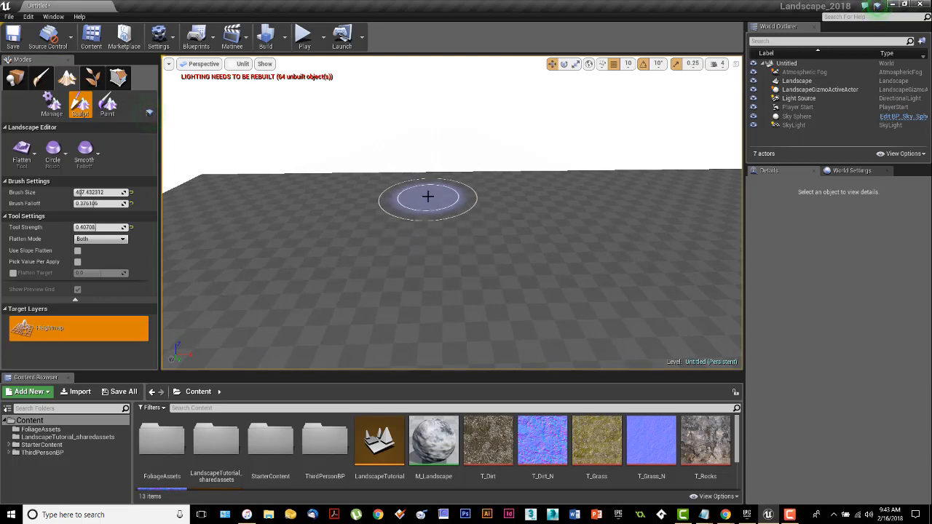
# Step: Switch the landscape tool to Smooth, then to Sculpt
pyautogui.click(22, 156)
pyautogui.click(61, 200)
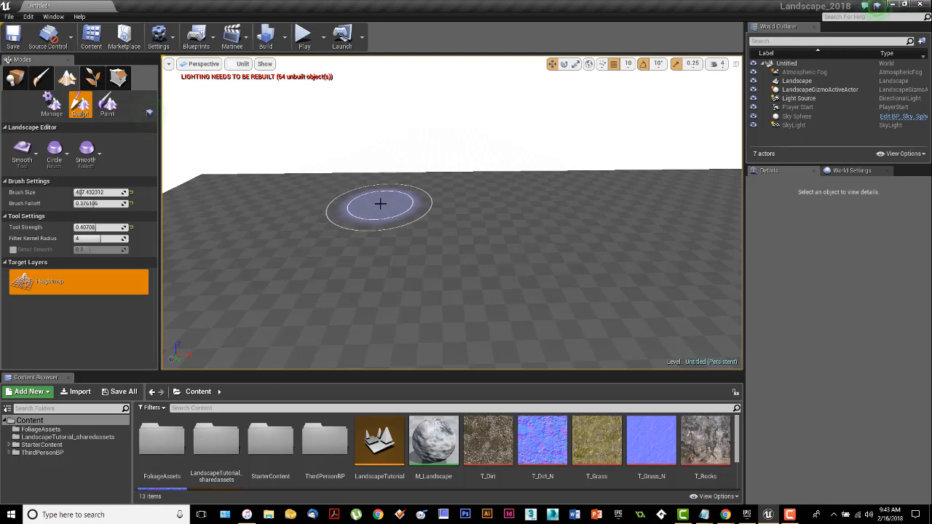
pyautogui.click(22, 155)
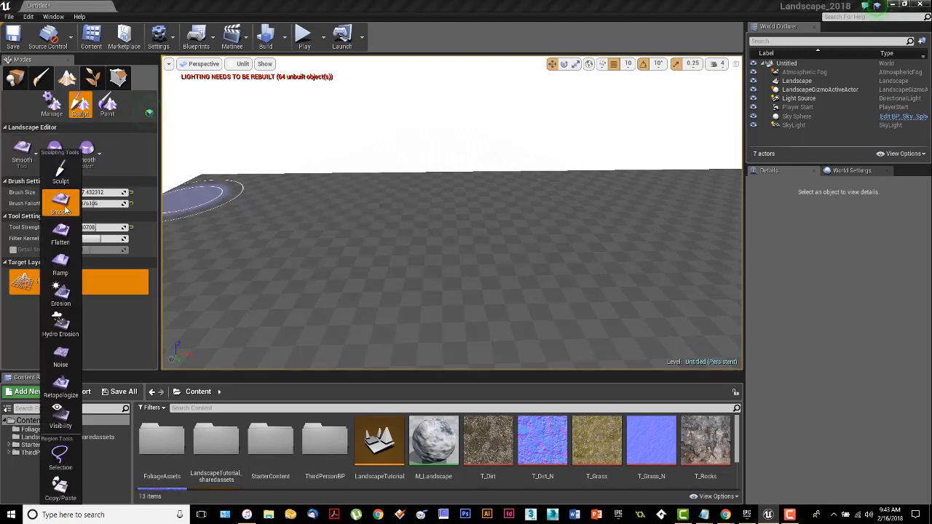
pyautogui.click(61, 172)
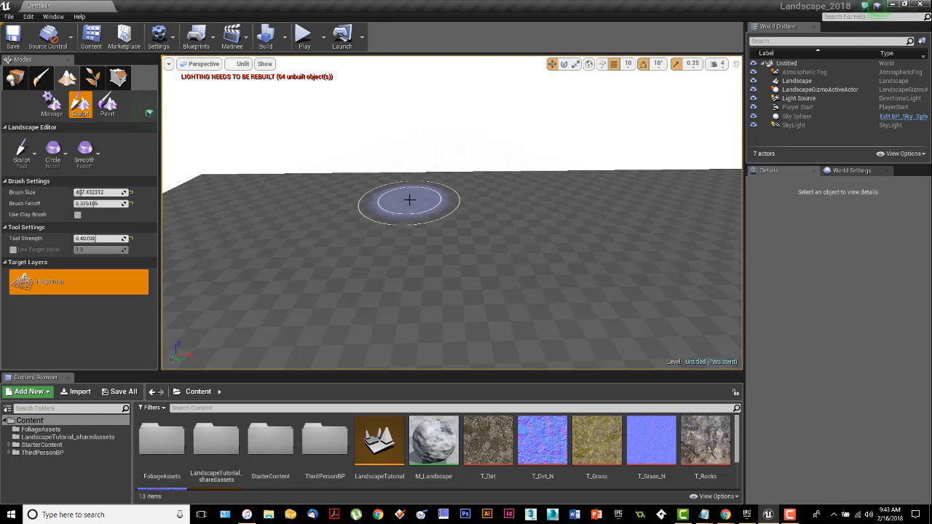
# Step: Raise a tall spike on the flat landscape with the Sculpt tool and undo it
pyautogui.moveTo(410, 200); pyautogui.dragTo(409, 200)
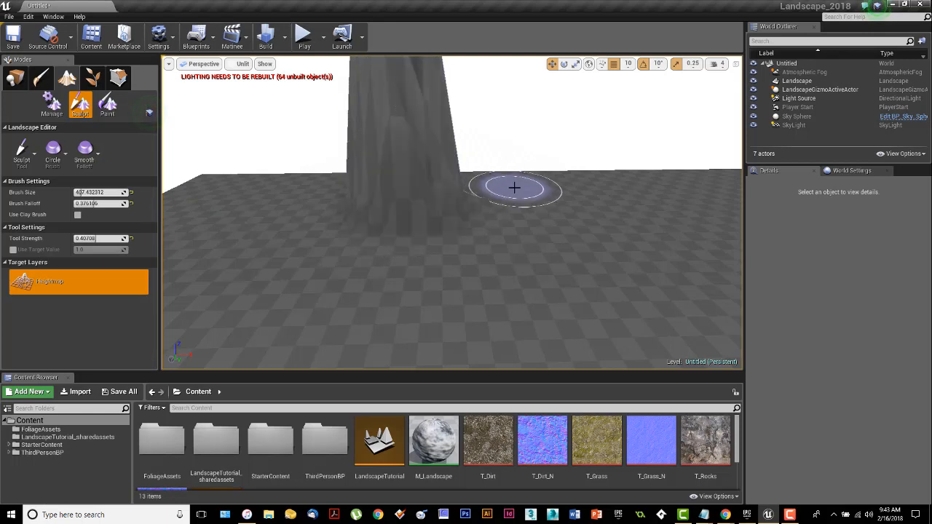
pyautogui.moveTo(514, 187)
pyautogui.mouseDown(button='right')
pyautogui.moveTo(518, 150)
pyautogui.moveTo(510, 164)
pyautogui.mouseUp(button='right')
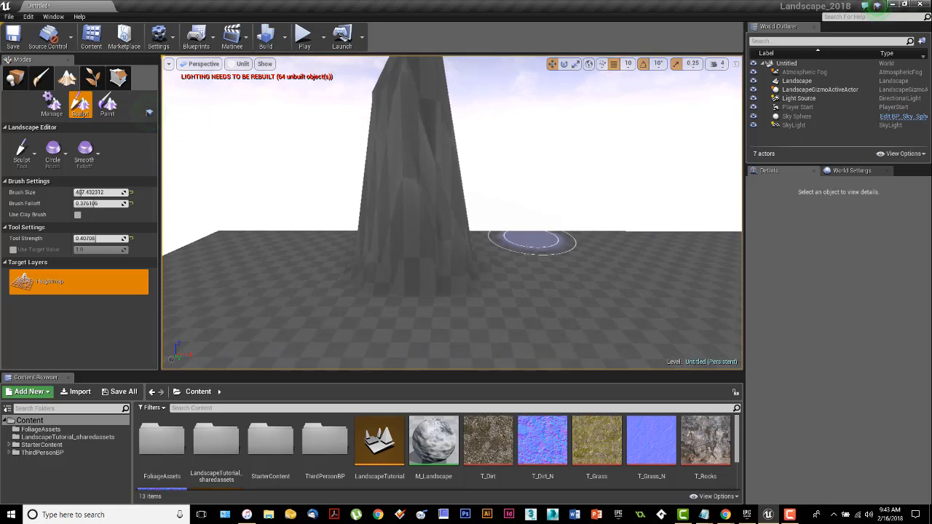
pyautogui.hotkey('ctrl', 'z')
pyautogui.moveTo(482, 210); pyautogui.dragTo(477, 220, button='right')
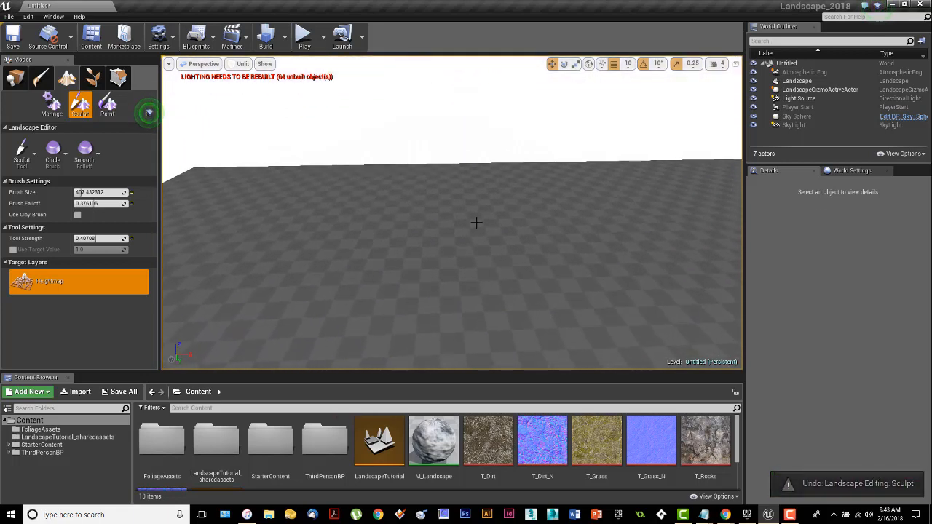
# Step: Sculpt a range of raised hills across the far side of the landscape with the Sculpt tool
pyautogui.click(26, 161)
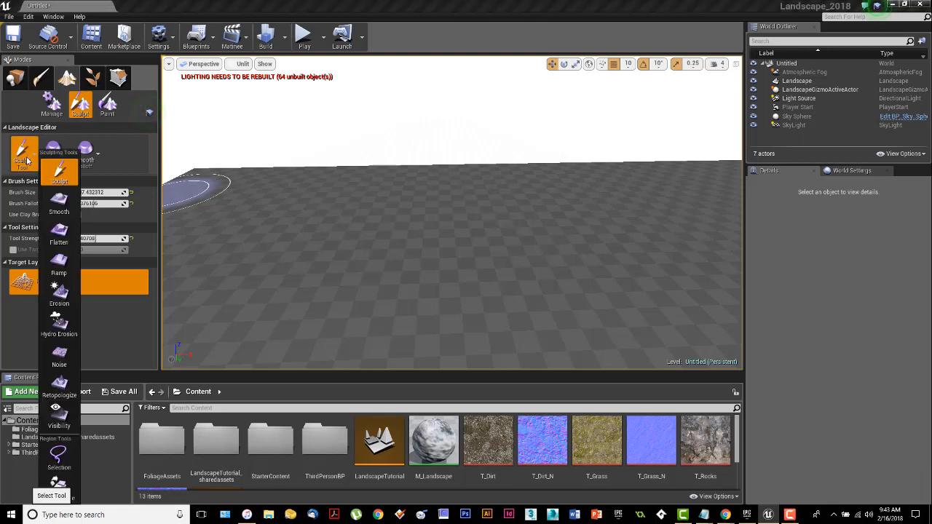
pyautogui.moveTo(279, 187)
pyautogui.mouseDown()
pyautogui.moveTo(237, 179)
pyautogui.moveTo(470, 176)
pyautogui.moveTo(583, 192)
pyautogui.moveTo(659, 175)
pyautogui.mouseUp()
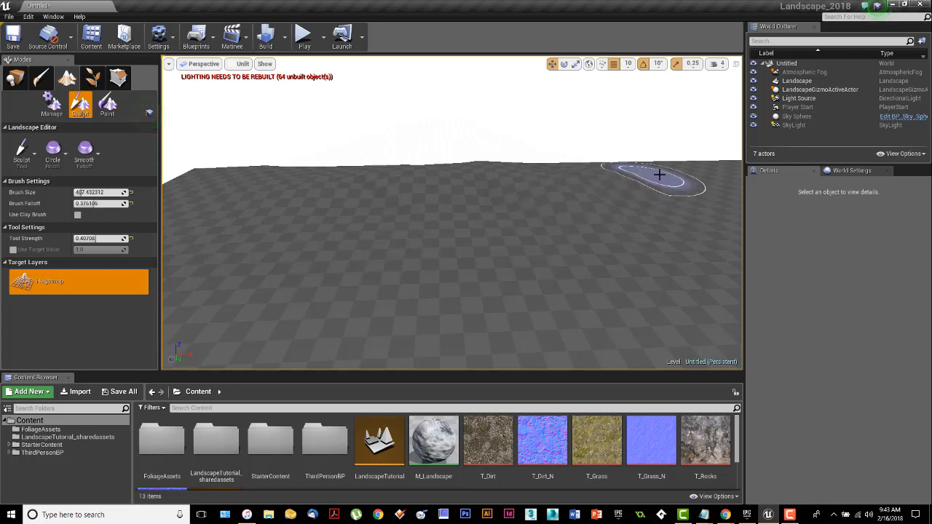
pyautogui.moveTo(727, 167)
pyautogui.mouseDown()
pyautogui.moveTo(543, 195)
pyautogui.moveTo(328, 178)
pyautogui.moveTo(200, 186)
pyautogui.moveTo(538, 182)
pyautogui.moveTo(741, 138)
pyautogui.mouseUp()
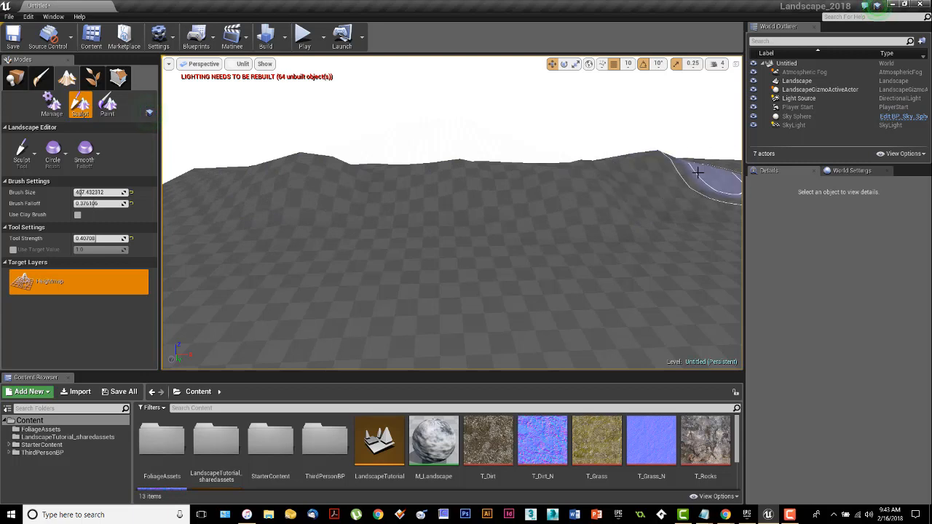
pyautogui.moveTo(655, 188)
pyautogui.mouseDown(button='right')
pyautogui.moveTo(717, 191)
pyautogui.moveTo(606, 151)
pyautogui.moveTo(562, 170)
pyautogui.mouseUp(button='right')
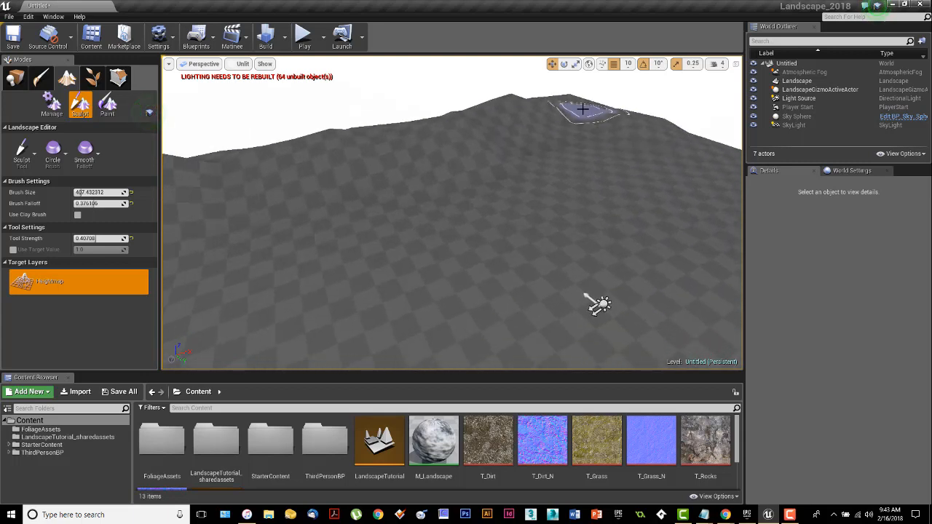
pyautogui.click(581, 105)
pyautogui.moveTo(569, 96)
pyautogui.mouseDown(button='right')
pyautogui.moveTo(543, 102)
pyautogui.moveTo(524, 141)
pyautogui.mouseUp(button='right')
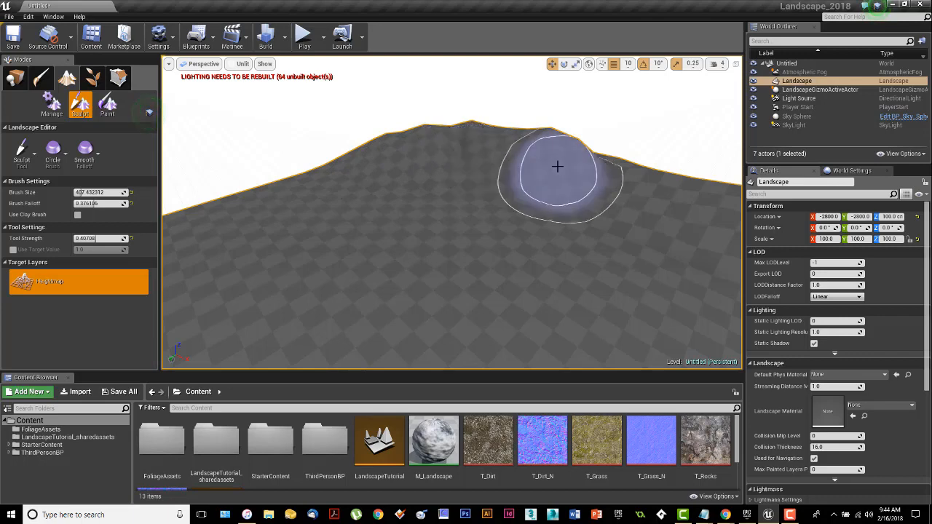
pyautogui.moveTo(558, 167)
pyautogui.mouseDown(button='right')
pyautogui.moveTo(506, 159)
pyautogui.moveTo(528, 168)
pyautogui.moveTo(687, 351)
pyautogui.moveTo(699, 291)
pyautogui.moveTo(511, 115)
pyautogui.mouseUp(button='right')
pyautogui.click(529, 161)
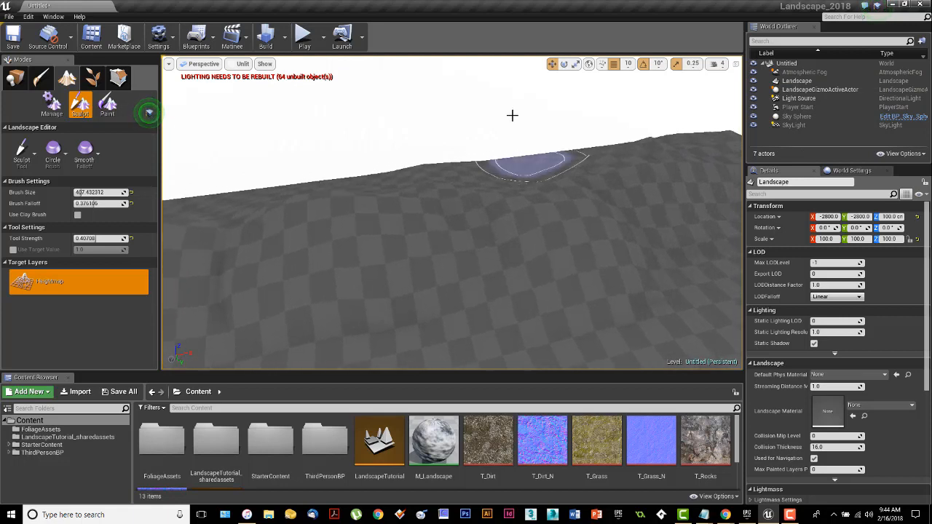
pyautogui.click(514, 169)
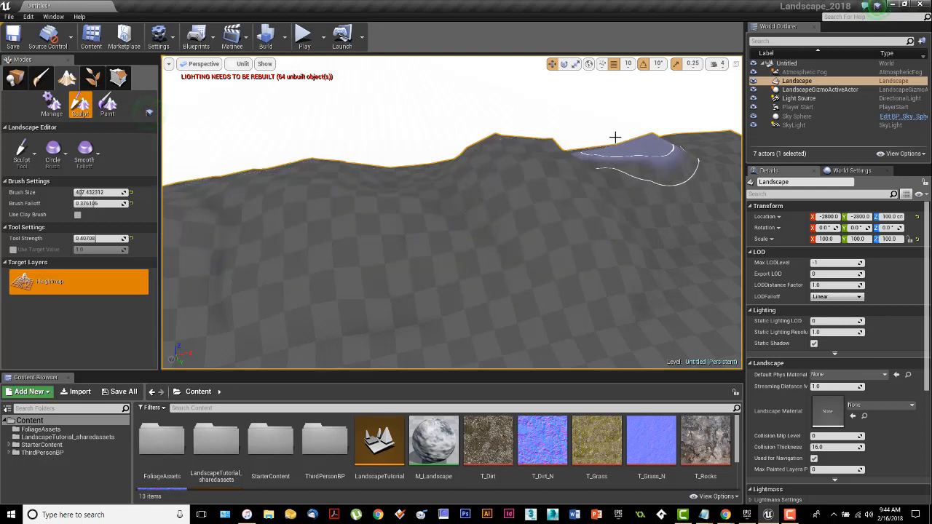
pyautogui.moveTo(598, 202)
pyautogui.mouseDown(button='right')
pyautogui.moveTo(588, 153)
pyautogui.moveTo(581, 186)
pyautogui.moveTo(545, 208)
pyautogui.moveTo(553, 217)
pyautogui.moveTo(533, 243)
pyautogui.moveTo(550, 204)
pyautogui.moveTo(545, 249)
pyautogui.moveTo(550, 207)
pyautogui.moveTo(504, 177)
pyautogui.moveTo(507, 206)
pyautogui.mouseUp(button='right')
pyautogui.press('s')
pyautogui.press('q')
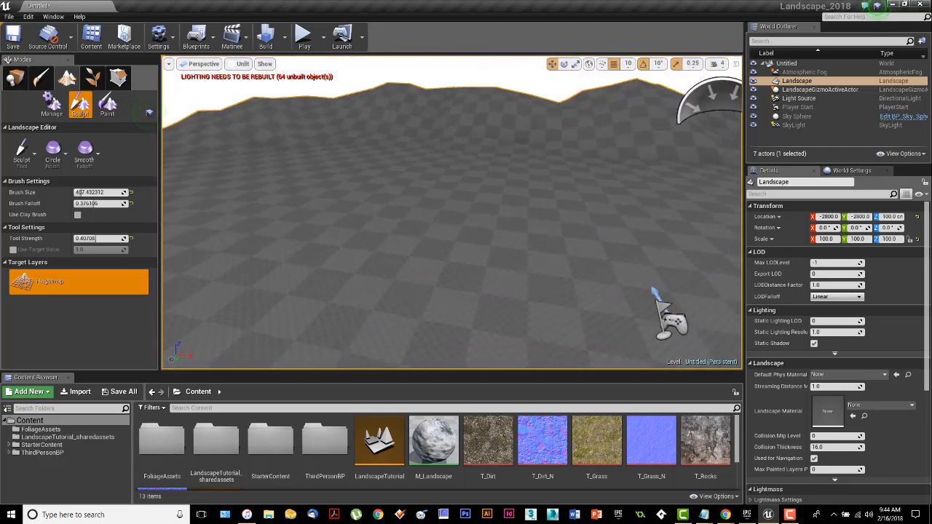
pyautogui.moveTo(427, 152)
pyautogui.mouseDown(button='right')
pyautogui.moveTo(512, 180)
pyautogui.moveTo(510, 211)
pyautogui.moveTo(519, 181)
pyautogui.mouseUp(button='right')
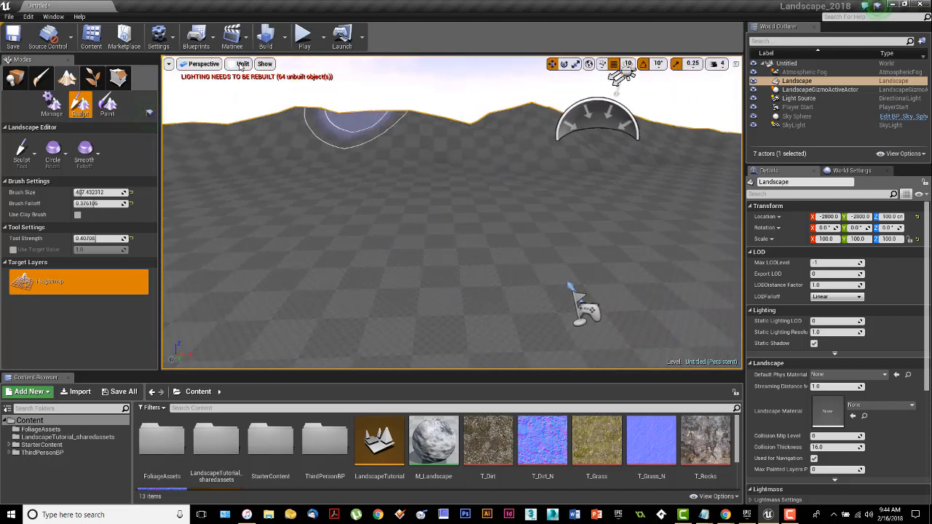
# Step: Play the level and walk the character up over the sculpted hills, then exit Play mode
pyautogui.click(305, 38)
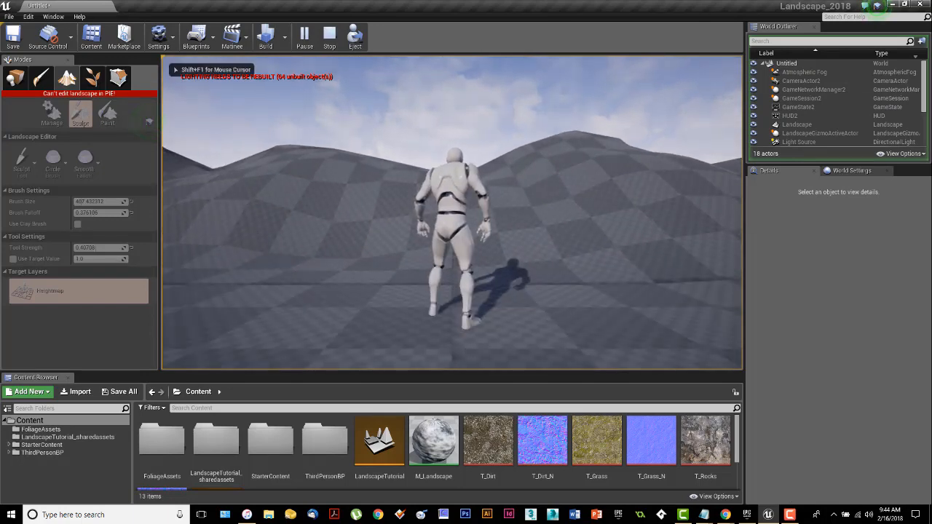
pyautogui.press('w')
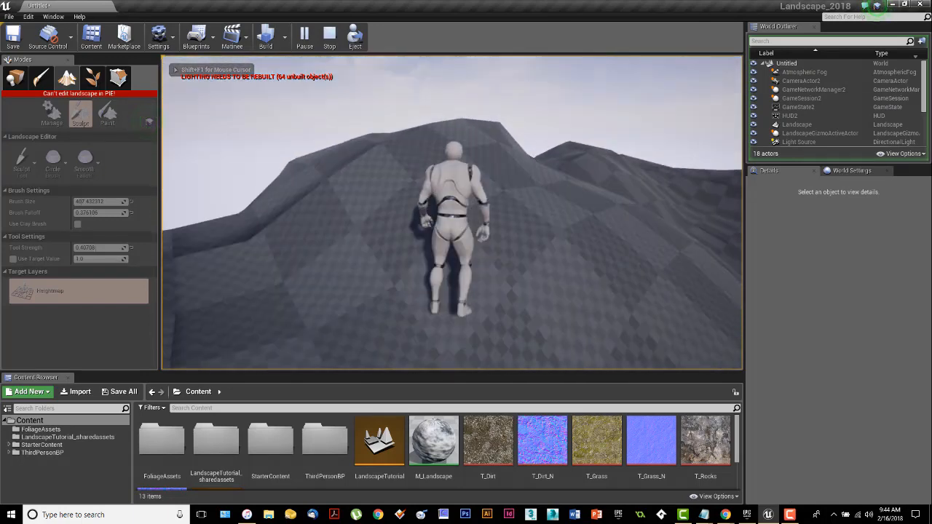
pyautogui.press('w')
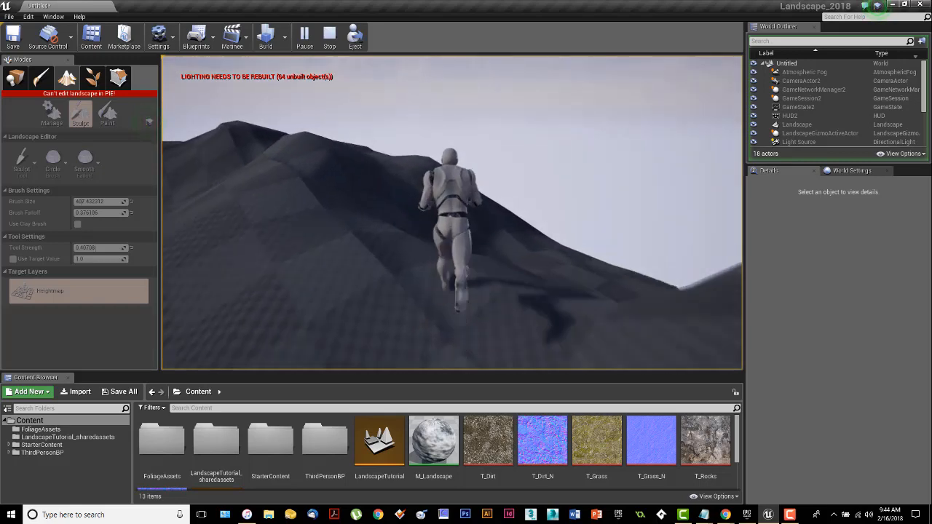
pyautogui.press('w')
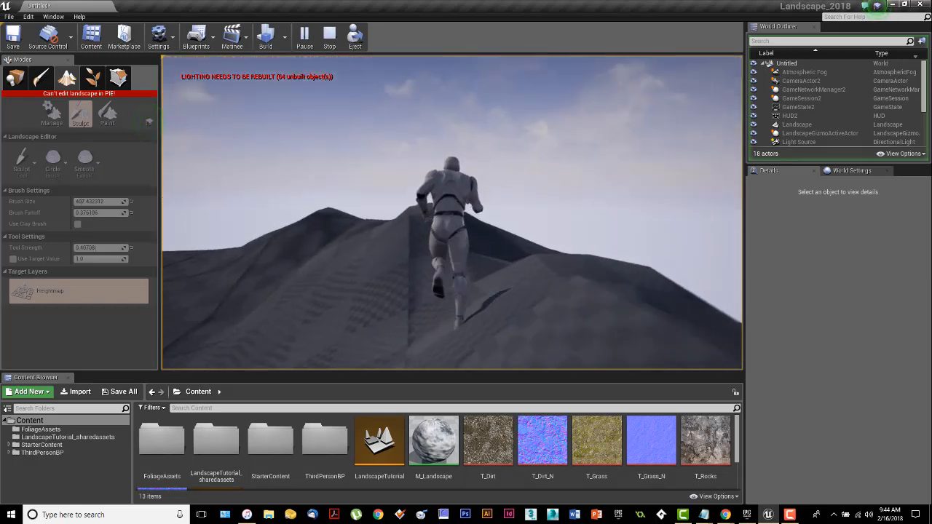
pyautogui.press('w')
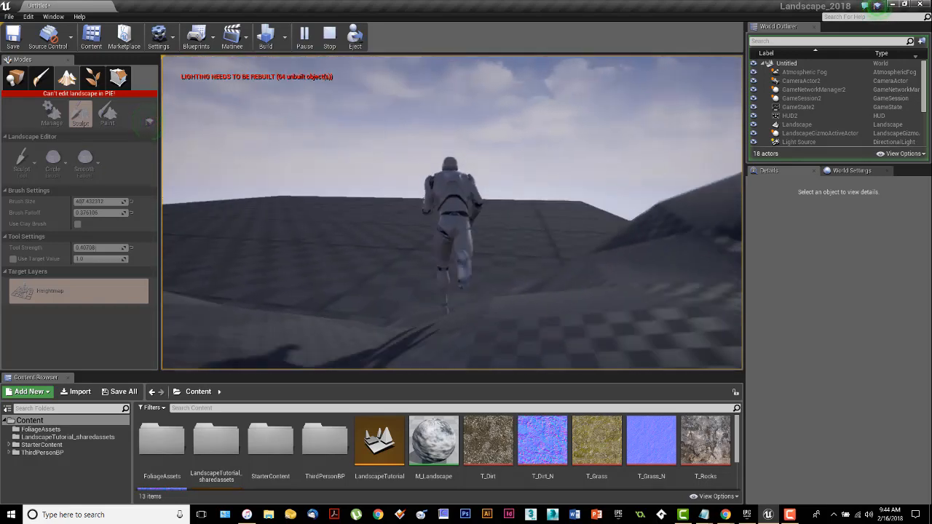
pyautogui.press('w')
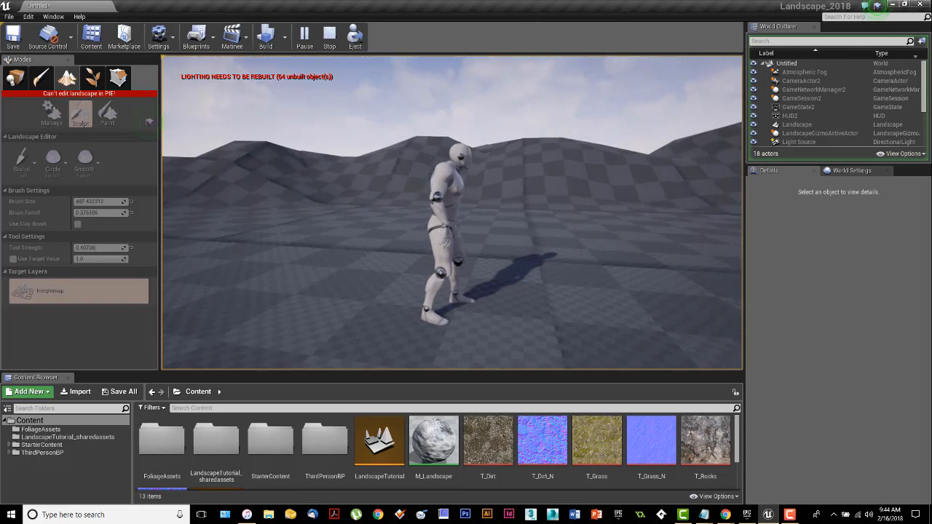
pyautogui.press('Escape')
# Step: Raise additional peaks along the ridge in front of the camera with the Sculpt tool
pyautogui.moveTo(507, 198)
pyautogui.mouseDown(button='right')
pyautogui.moveTo(488, 240)
pyautogui.moveTo(437, 182)
pyautogui.moveTo(415, 198)
pyautogui.mouseUp(button='right')
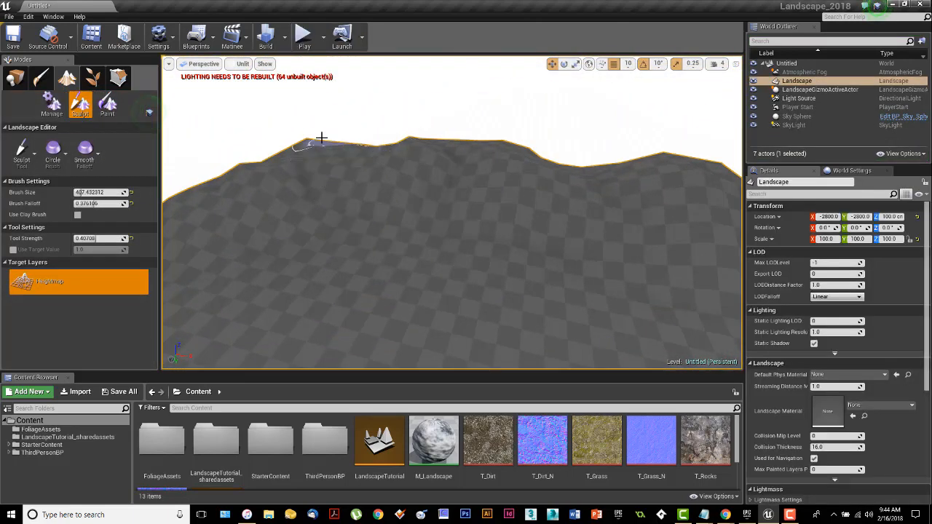
pyautogui.moveTo(281, 161); pyautogui.dragTo(442, 168)
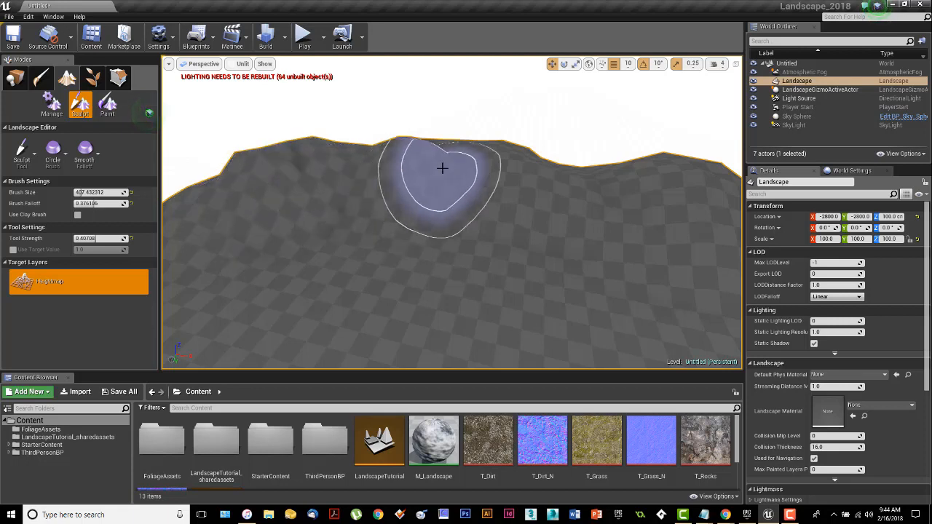
pyautogui.moveTo(615, 165); pyautogui.dragTo(682, 179)
pyautogui.moveTo(574, 172); pyautogui.dragTo(673, 154, button='right')
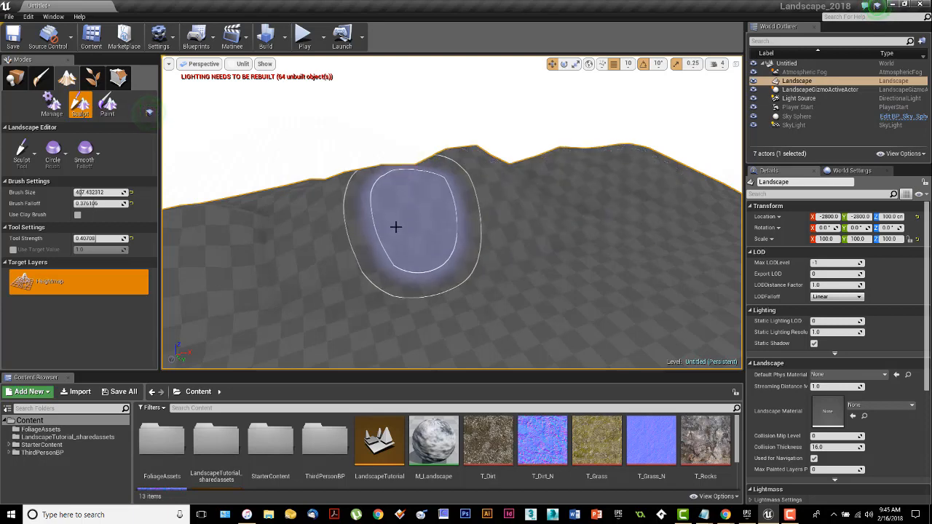
pyautogui.moveTo(475, 234)
pyautogui.mouseDown(button='right')
pyautogui.moveTo(412, 233)
pyautogui.moveTo(468, 231)
pyautogui.mouseUp(button='right')
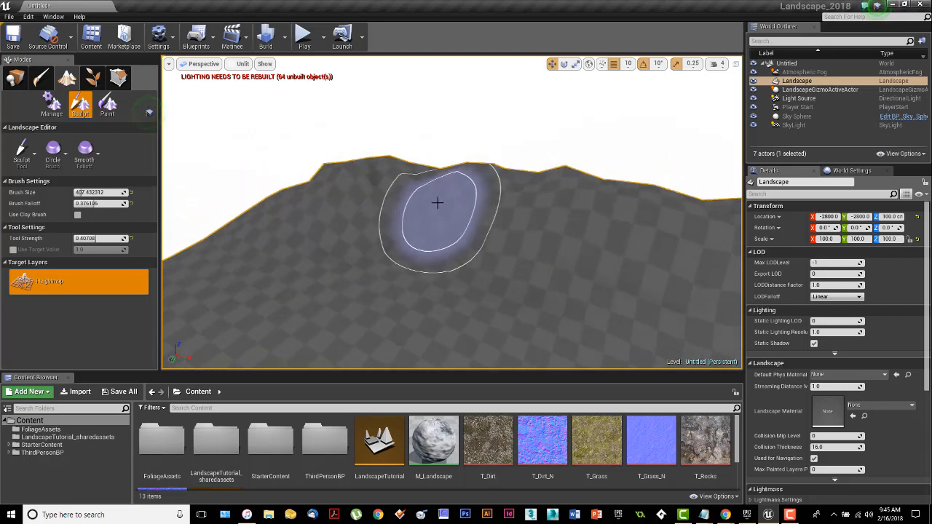
pyautogui.moveTo(316, 177)
pyautogui.mouseDown()
pyautogui.moveTo(312, 170)
pyautogui.moveTo(488, 171)
pyautogui.moveTo(597, 193)
pyautogui.moveTo(551, 212)
pyautogui.mouseUp()
pyautogui.moveTo(551, 212)
pyautogui.mouseDown(button='right')
pyautogui.moveTo(706, 213)
pyautogui.moveTo(588, 242)
pyautogui.mouseUp(button='right')
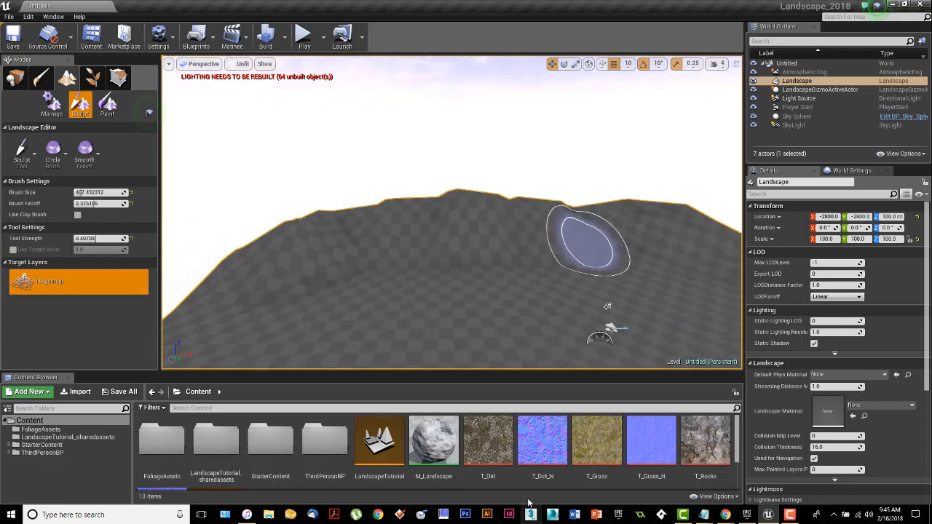
# Step: Move closer to the ridge and build up the hills further with more sculpt strokes
pyautogui.scroll(-3, 495, 434)
pyautogui.scroll(3, 496, 466)
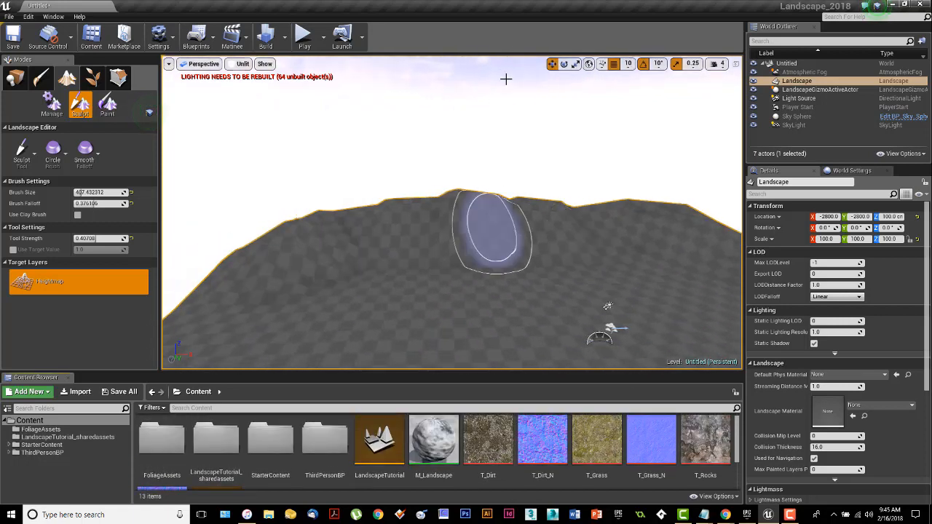
pyautogui.moveTo(505, 79)
pyautogui.mouseDown(button='right')
pyautogui.moveTo(507, 44)
pyautogui.moveTo(509, 71)
pyautogui.moveTo(464, 71)
pyautogui.mouseUp(button='right')
pyautogui.press('w')
pyautogui.moveTo(353, 216)
pyautogui.mouseDown()
pyautogui.moveTo(274, 211)
pyautogui.moveTo(281, 215)
pyautogui.mouseUp()
pyautogui.moveTo(544, 215); pyautogui.dragTo(681, 216, button='right')
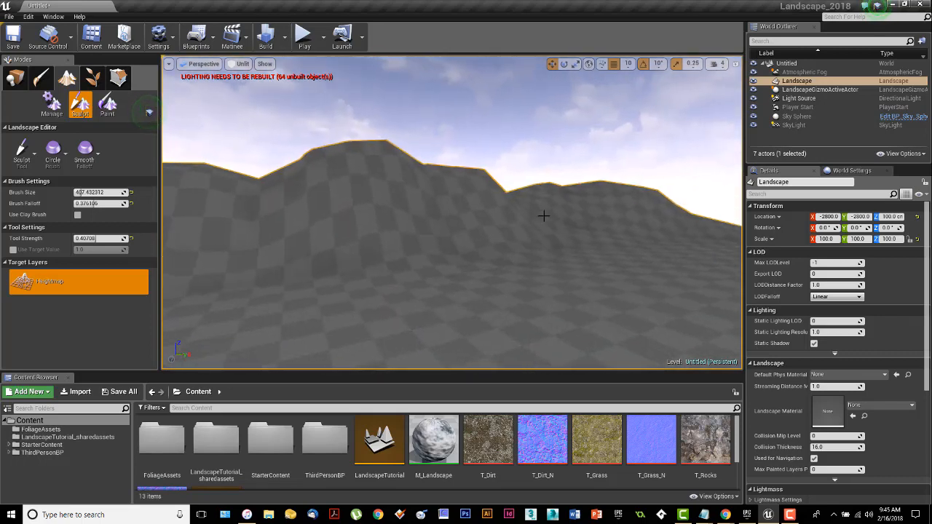
pyautogui.moveTo(572, 208); pyautogui.dragTo(567, 212, button='right')
# Step: Switch to the Smooth tool and smooth the sculpted ground and hill slopes
pyautogui.click(22, 154)
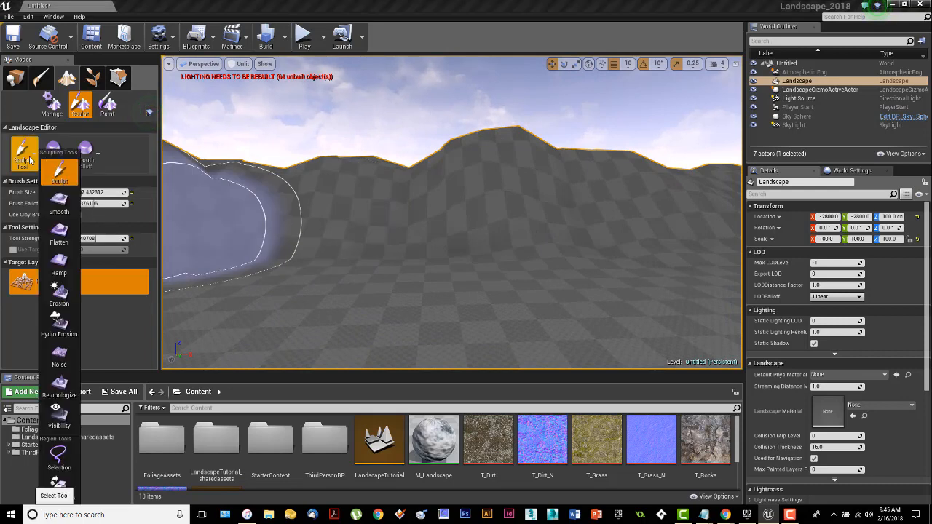
pyautogui.click(59, 204)
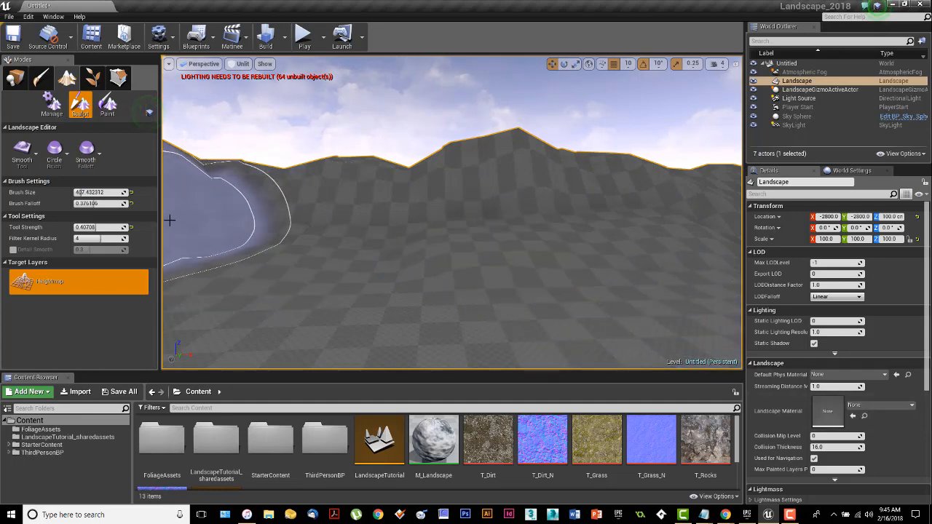
pyautogui.click(29, 155)
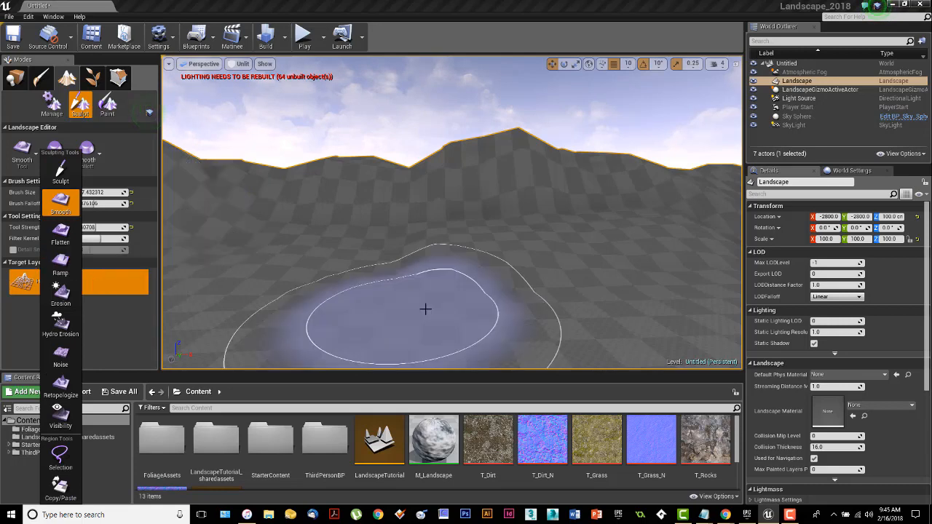
pyautogui.click(370, 241)
pyautogui.moveTo(342, 267); pyautogui.dragTo(379, 287)
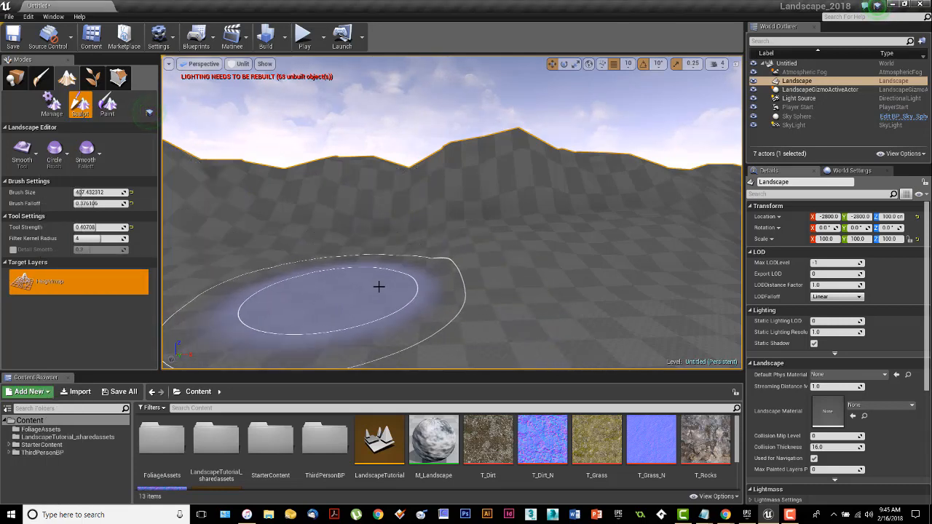
pyautogui.moveTo(494, 258)
pyautogui.mouseDown(button='right')
pyautogui.moveTo(539, 268)
pyautogui.moveTo(466, 260)
pyautogui.mouseUp(button='right')
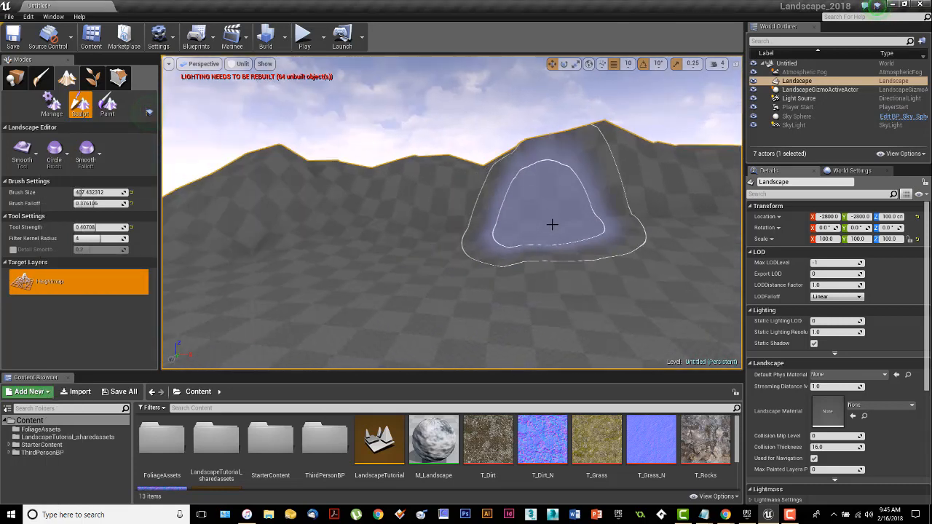
# Step: Lower the Smooth tool strength to about 0.19 and smooth the tops of the distant ridge
pyautogui.moveTo(582, 249); pyautogui.dragTo(670, 264, button='right')
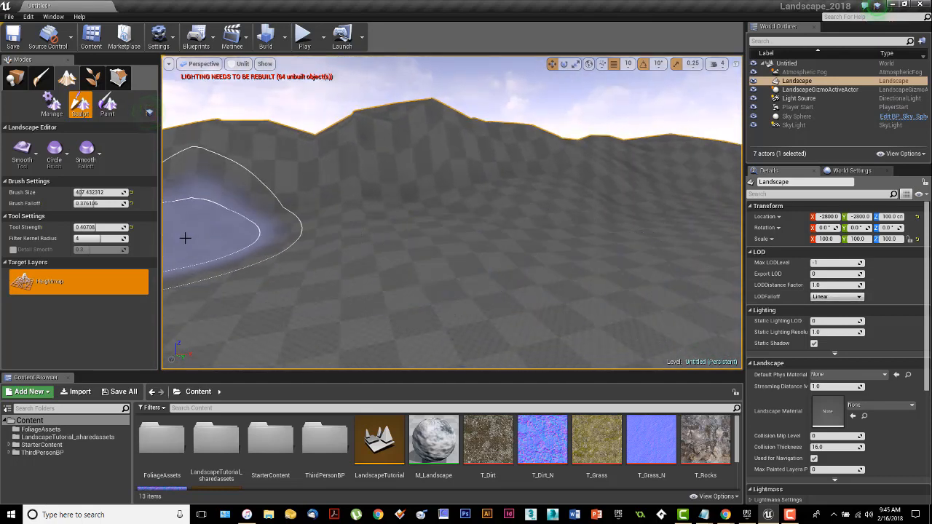
pyautogui.click(26, 160)
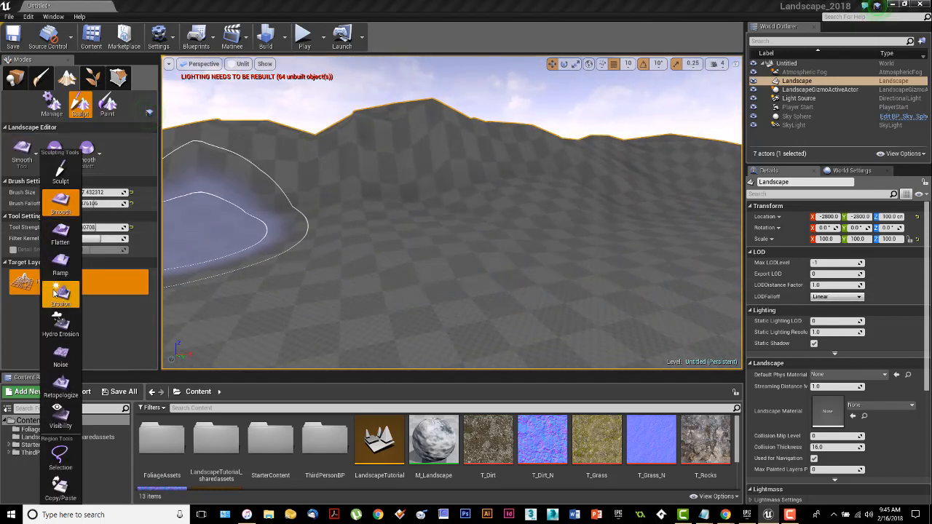
pyautogui.moveTo(436, 110)
pyautogui.mouseDown()
pyautogui.moveTo(272, 144)
pyautogui.moveTo(455, 167)
pyautogui.mouseUp()
pyautogui.moveTo(463, 171); pyautogui.dragTo(422, 175, button='right')
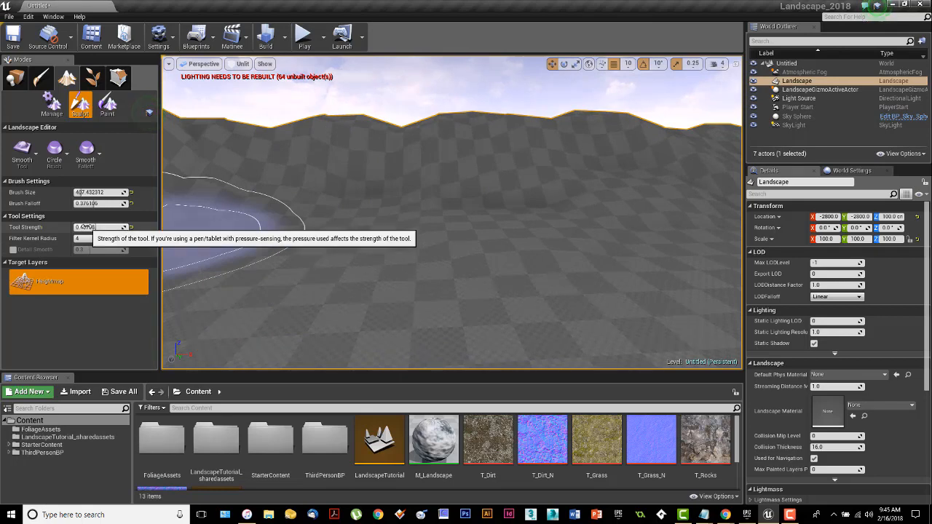
pyautogui.moveTo(90, 228); pyautogui.dragTo(94, 227)
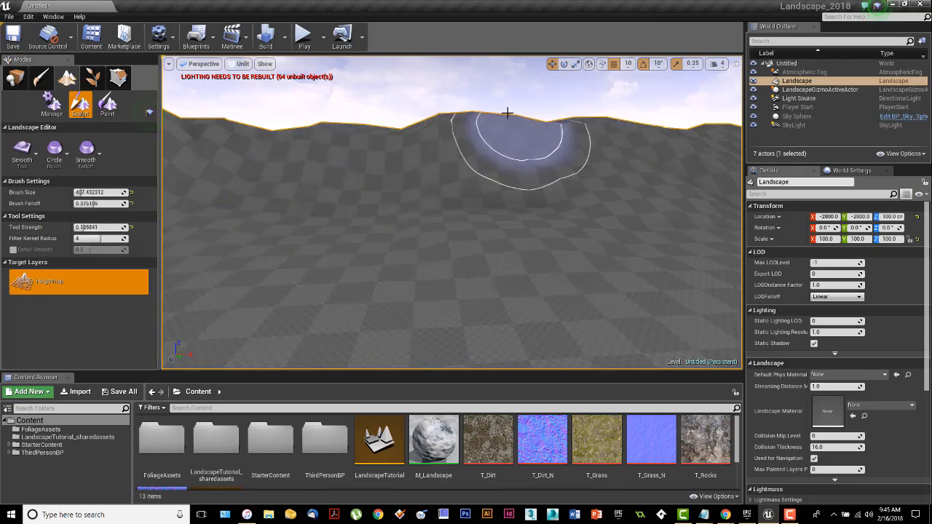
pyautogui.moveTo(542, 145); pyautogui.dragTo(556, 145, button='right')
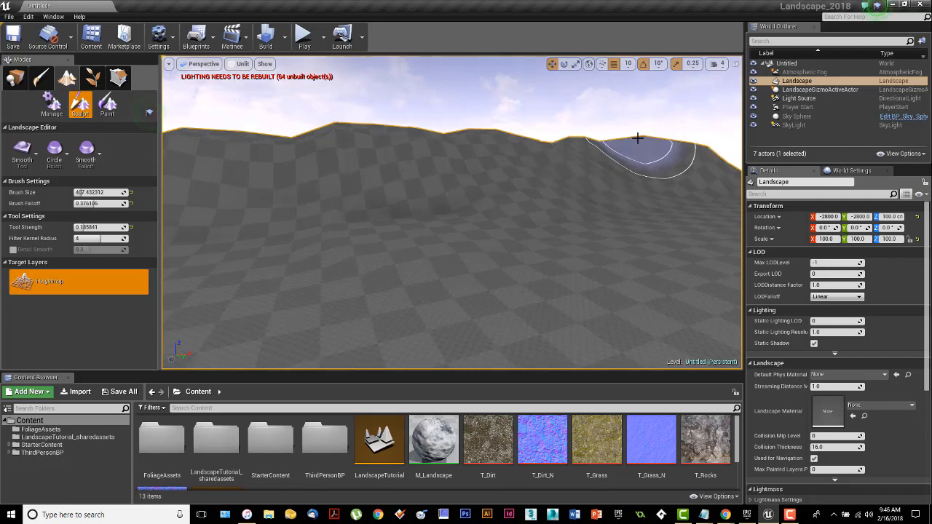
pyautogui.moveTo(457, 175)
pyautogui.mouseDown(button='right')
pyautogui.moveTo(379, 180)
pyautogui.moveTo(427, 173)
pyautogui.mouseUp(button='right')
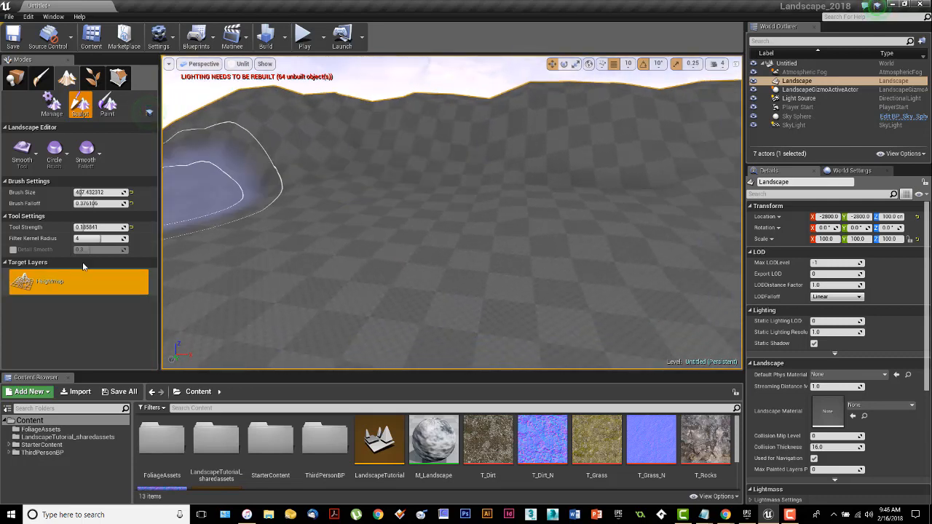
# Step: Keep smoothing the hill slopes and peaks with further Smooth strokes
pyautogui.click(22, 151)
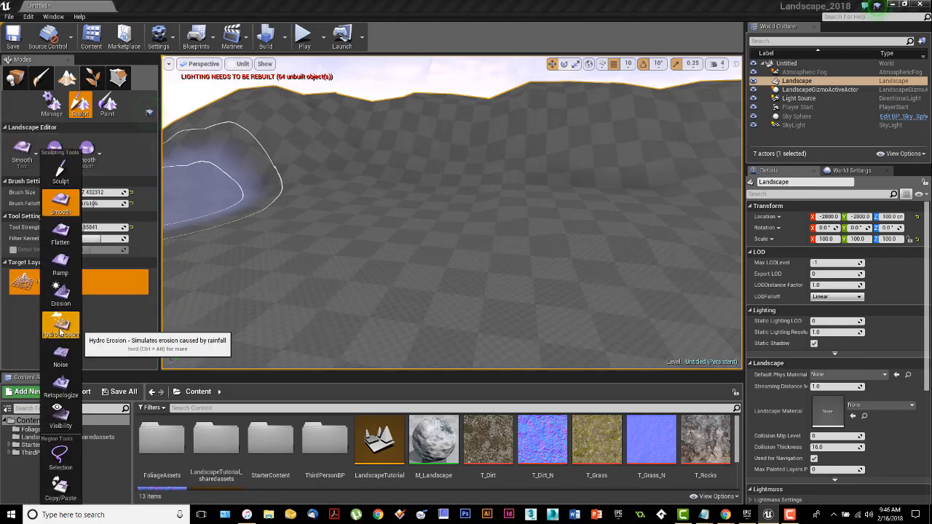
pyautogui.moveTo(419, 193); pyautogui.dragTo(420, 191, button='right')
pyautogui.moveTo(424, 173)
pyautogui.mouseDown()
pyautogui.moveTo(564, 331)
pyautogui.moveTo(456, 239)
pyautogui.mouseUp()
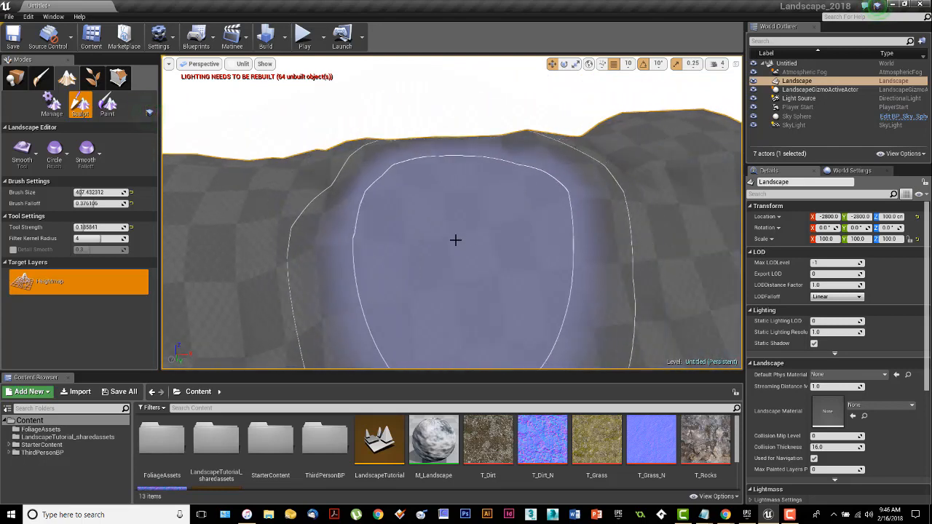
pyautogui.moveTo(402, 220); pyautogui.dragTo(431, 219, button='right')
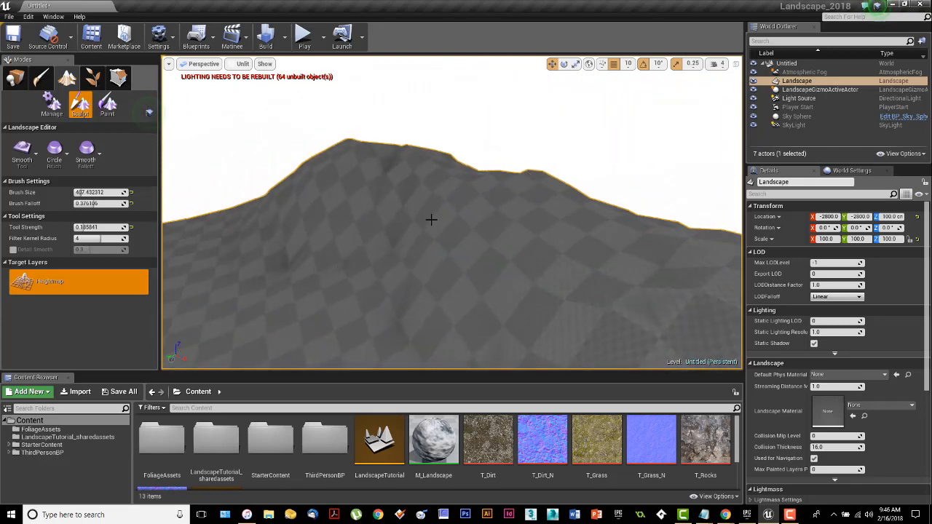
pyautogui.moveTo(341, 166); pyautogui.dragTo(341, 166, button='right')
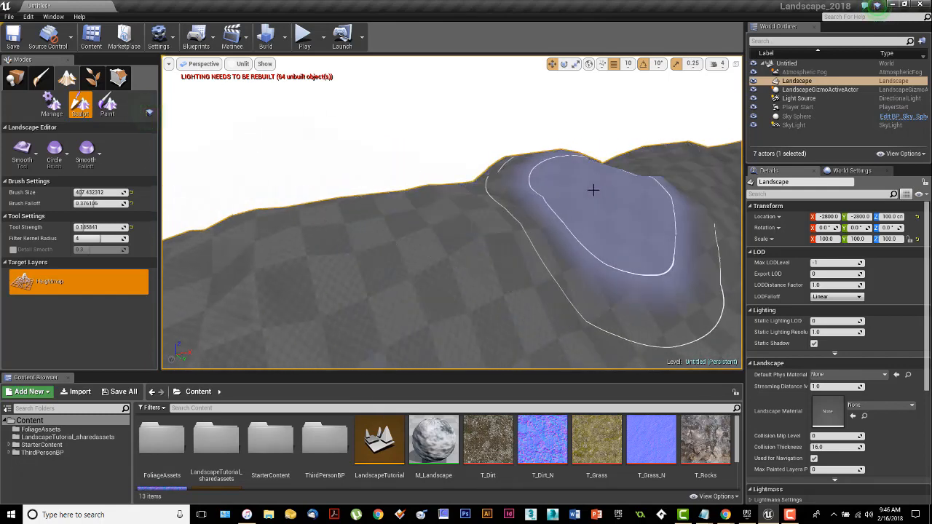
pyautogui.moveTo(593, 190); pyautogui.dragTo(561, 162, button='right')
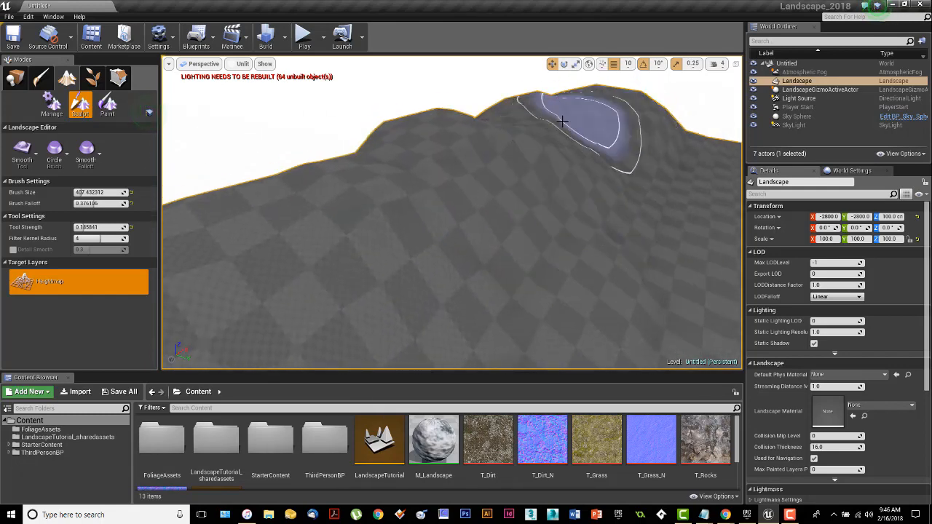
pyautogui.moveTo(429, 158); pyautogui.dragTo(528, 205, button='right')
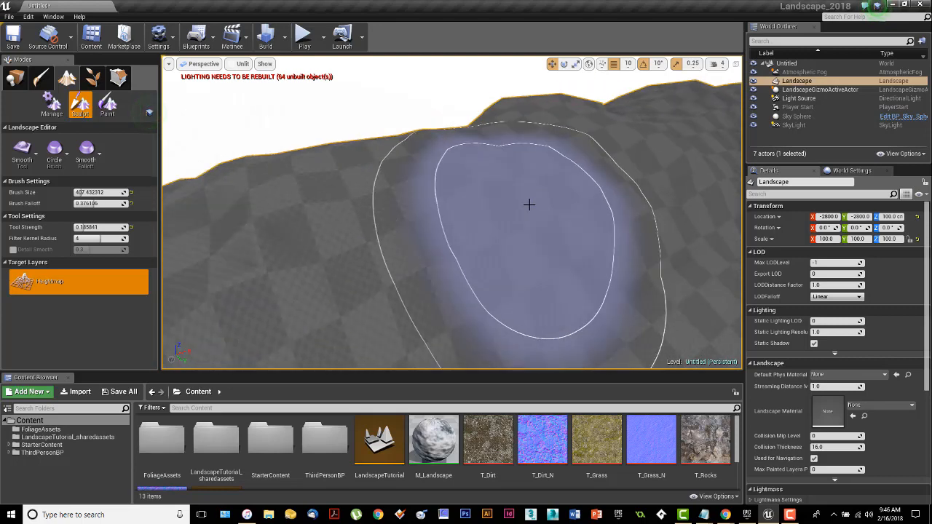
# Step: Smooth the slopes of the nearer hills with more Smooth strokes from closer views
pyautogui.moveTo(616, 214); pyautogui.dragTo(566, 248, button='right')
pyautogui.moveTo(566, 209); pyautogui.dragTo(566, 232, button='right')
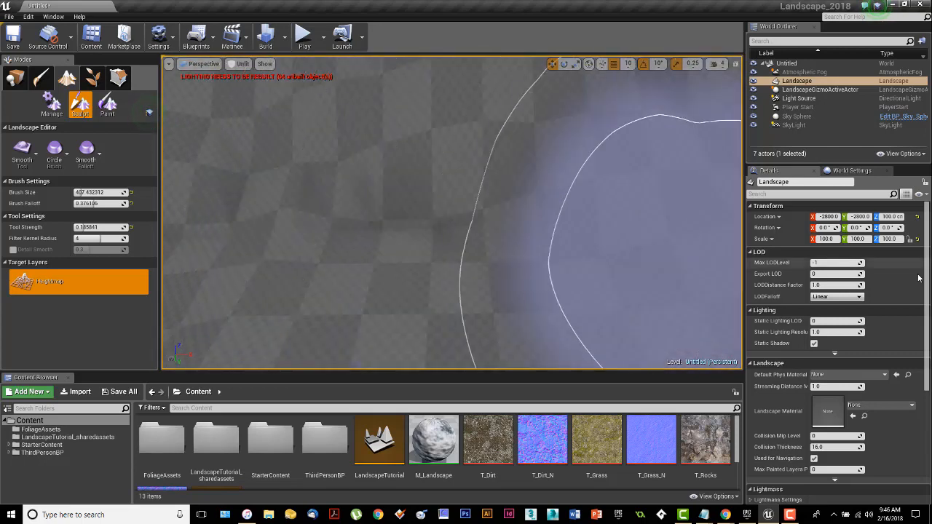
pyautogui.moveTo(654, 178); pyautogui.dragTo(650, 164, button='right')
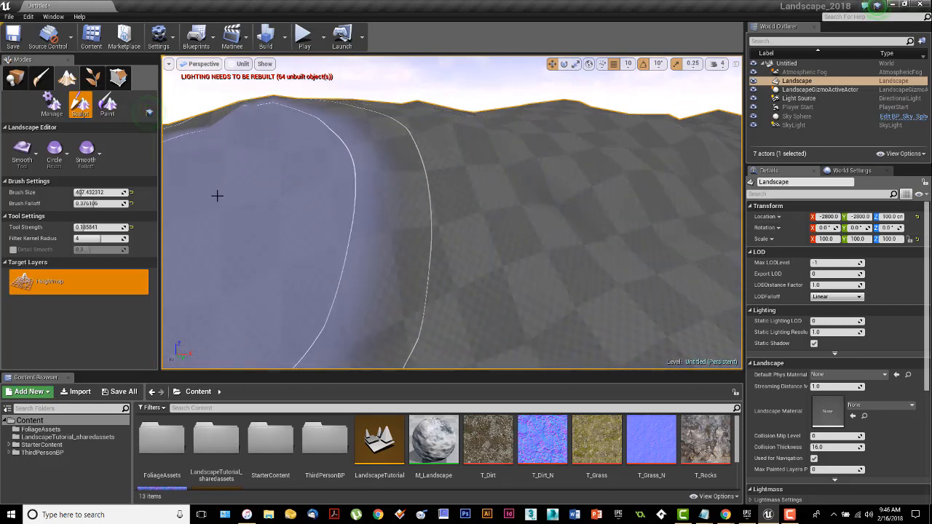
pyautogui.moveTo(447, 177)
pyautogui.mouseDown(button='right')
pyautogui.moveTo(443, 167)
pyautogui.moveTo(356, 179)
pyautogui.mouseUp(button='right')
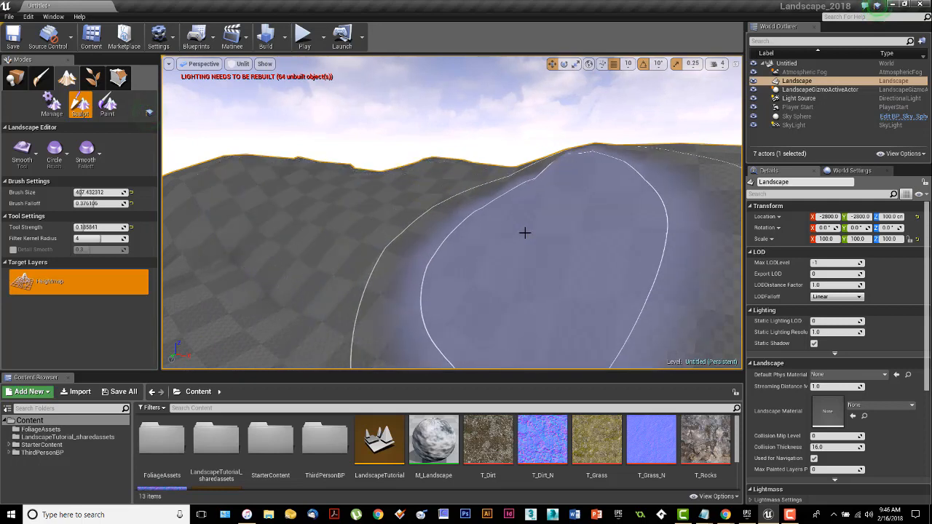
pyautogui.moveTo(539, 210)
pyautogui.mouseDown(button='right')
pyautogui.moveTo(510, 212)
pyautogui.moveTo(532, 240)
pyautogui.moveTo(532, 232)
pyautogui.mouseUp(button='right')
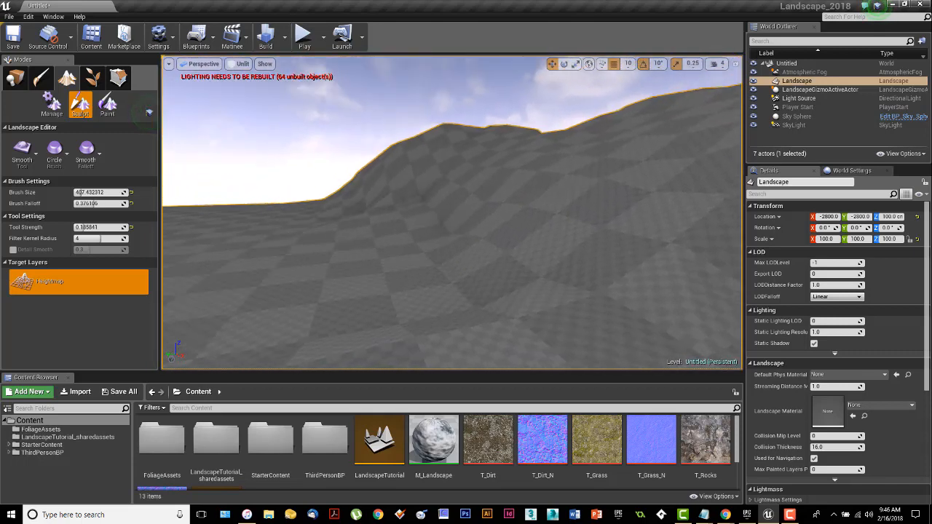
pyautogui.moveTo(452, 211); pyautogui.dragTo(397, 182, button='right')
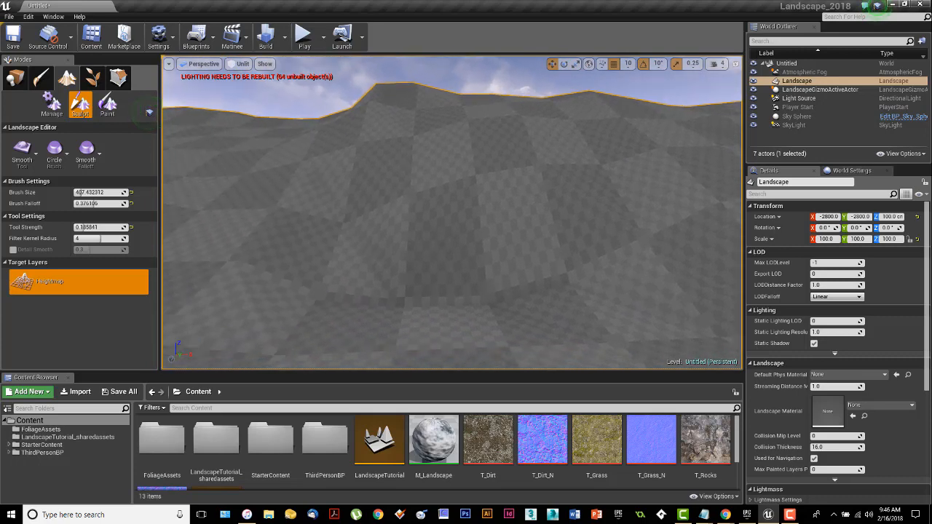
pyautogui.moveTo(452, 211); pyautogui.dragTo(448, 171, button='right')
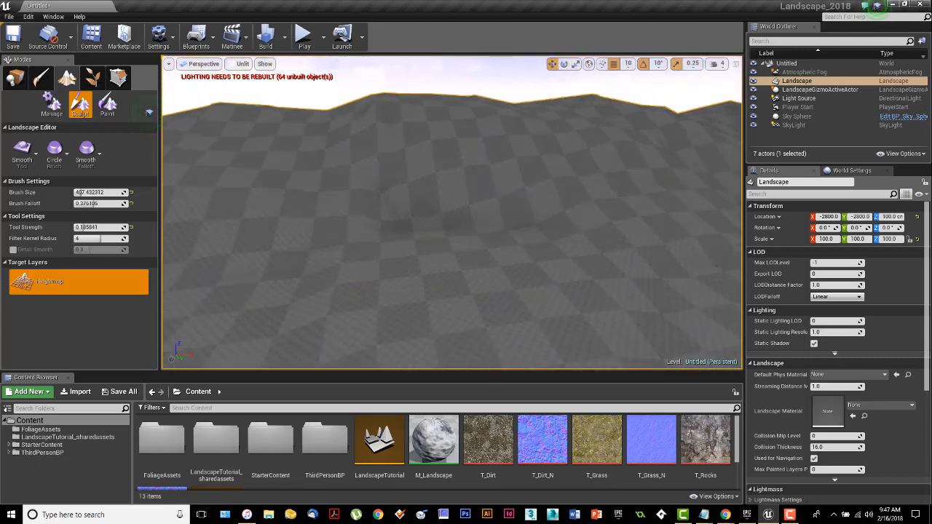
pyautogui.moveTo(533, 220)
pyautogui.mouseDown(button='right')
pyautogui.moveTo(532, 251)
pyautogui.moveTo(524, 208)
pyautogui.mouseUp(button='right')
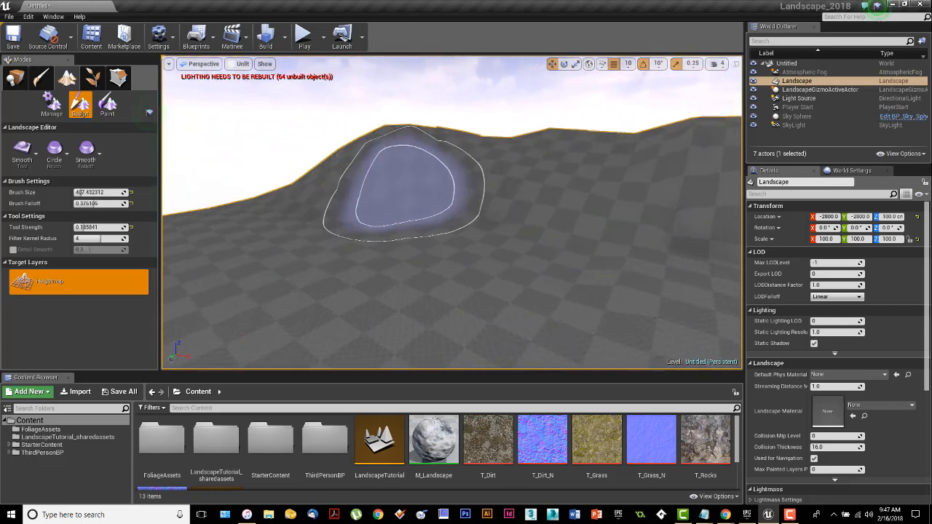
pyautogui.moveTo(405, 190)
pyautogui.mouseDown(button='right')
pyautogui.moveTo(408, 211)
pyautogui.moveTo(418, 196)
pyautogui.moveTo(393, 198)
pyautogui.moveTo(403, 192)
pyautogui.mouseUp(button='right')
# Step: Switch to the Noise tool and add noise to the nearby hillside
pyautogui.click(25, 157)
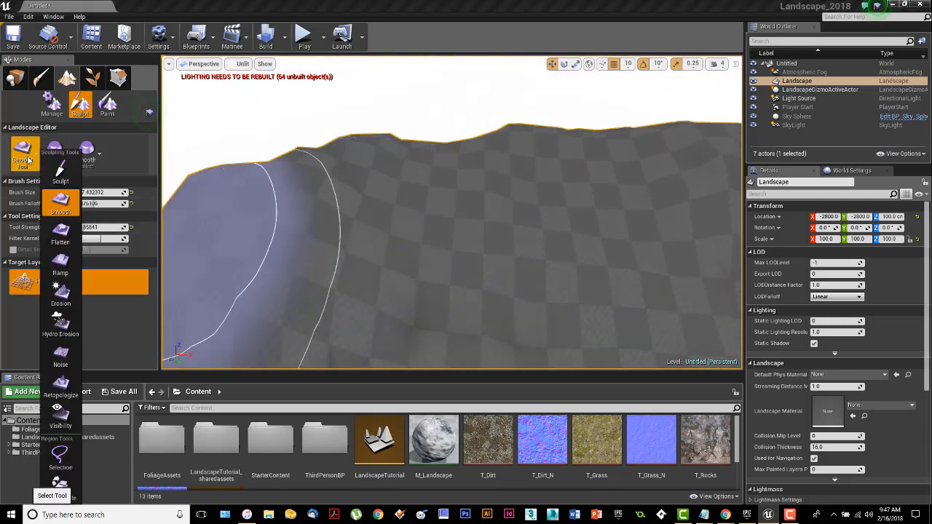
pyautogui.click(57, 360)
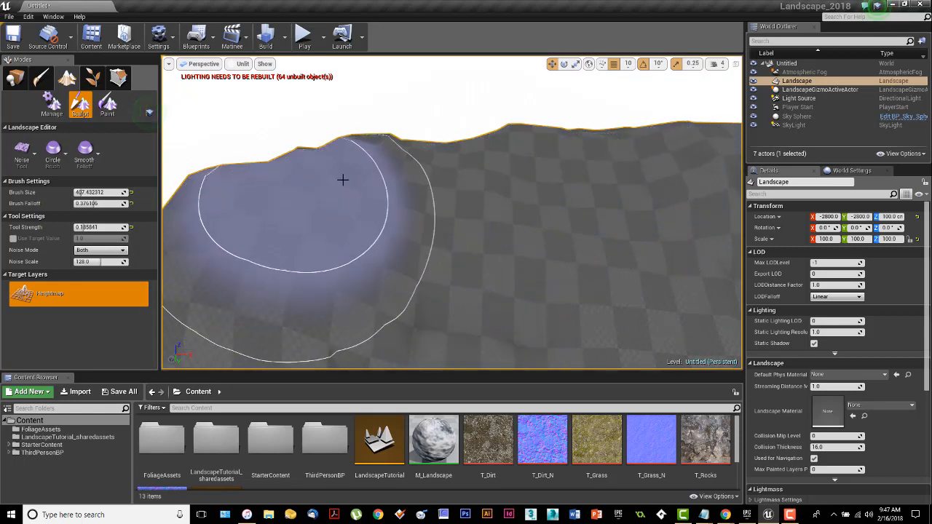
pyautogui.moveTo(343, 179); pyautogui.dragTo(408, 182, button='right')
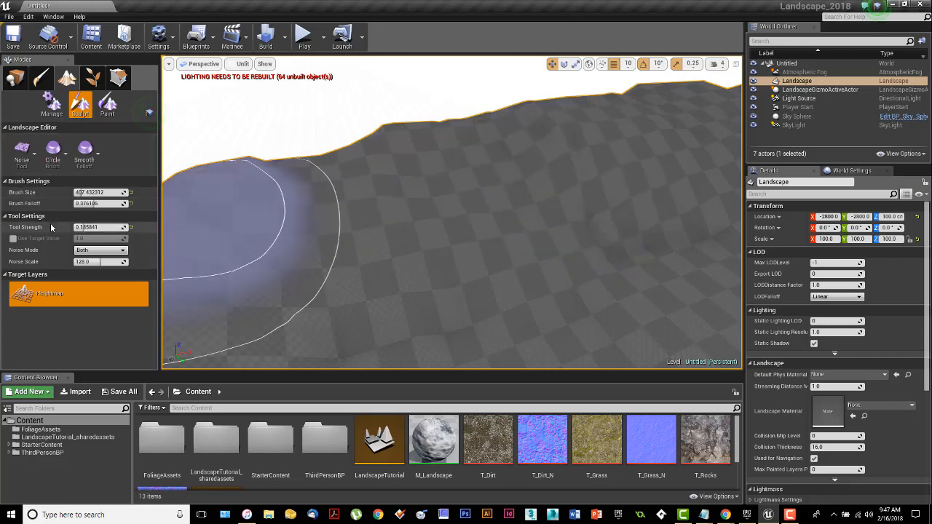
# Step: Raise the Noise tool strength to about 0.43 and roughen more of the hill slopes
pyautogui.moveTo(77, 229); pyautogui.dragTo(88, 227)
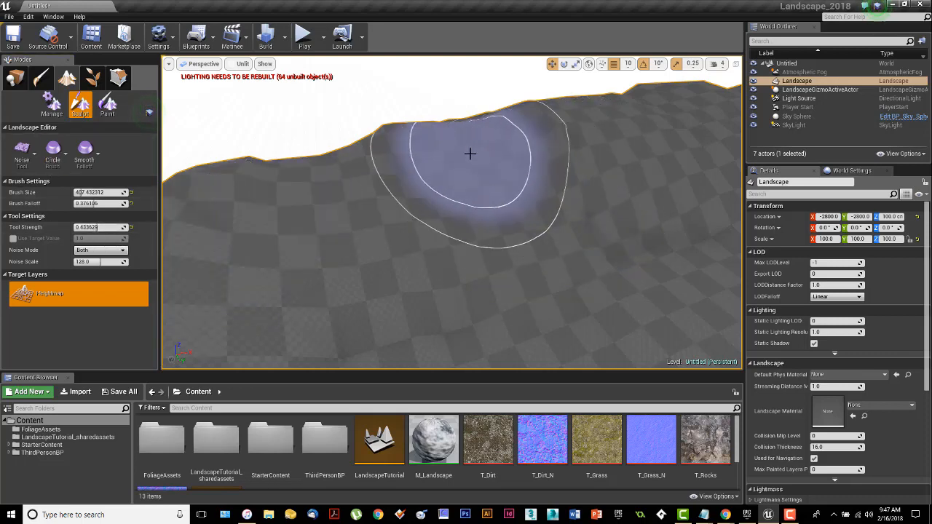
pyautogui.moveTo(424, 156); pyautogui.dragTo(461, 179, button='right')
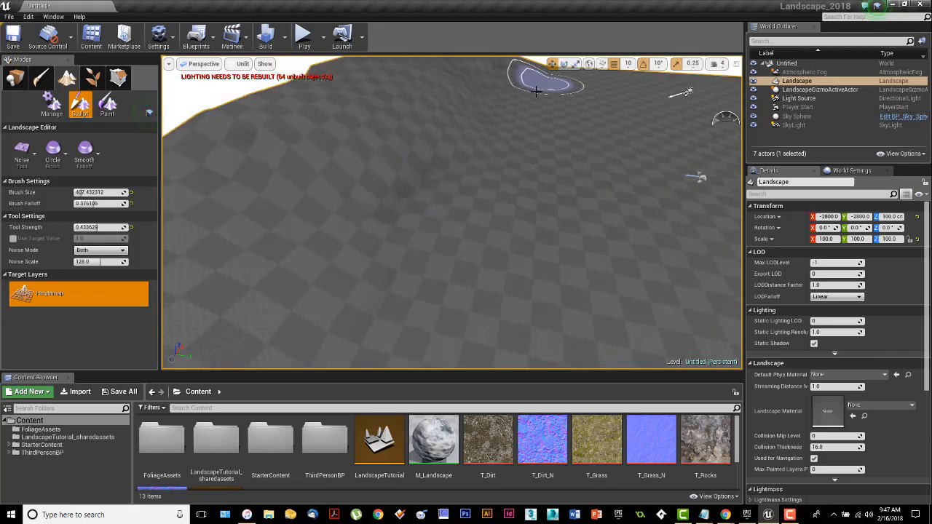
pyautogui.moveTo(579, 258); pyautogui.dragTo(498, 262, button='right')
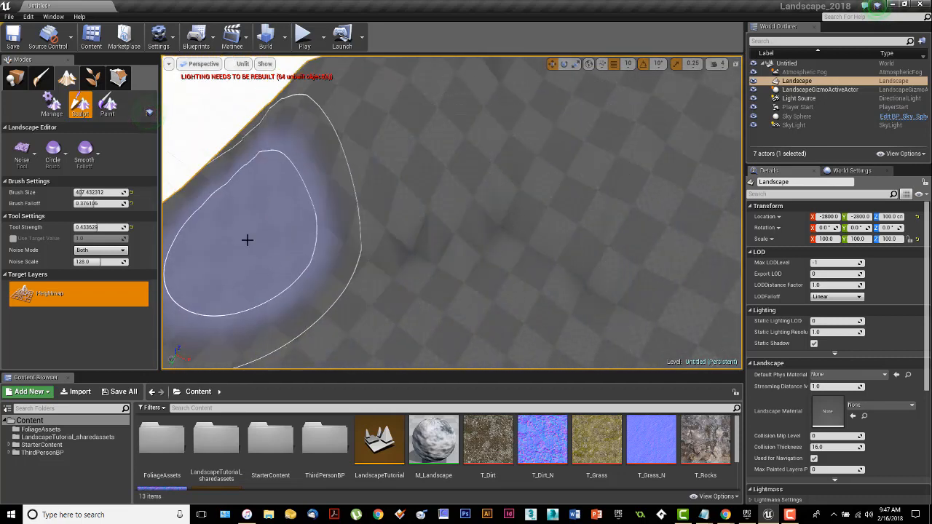
pyautogui.moveTo(247, 241)
pyautogui.mouseDown(button='right')
pyautogui.moveTo(291, 198)
pyautogui.moveTo(304, 198)
pyautogui.moveTo(375, 253)
pyautogui.moveTo(493, 241)
pyautogui.mouseUp(button='right')
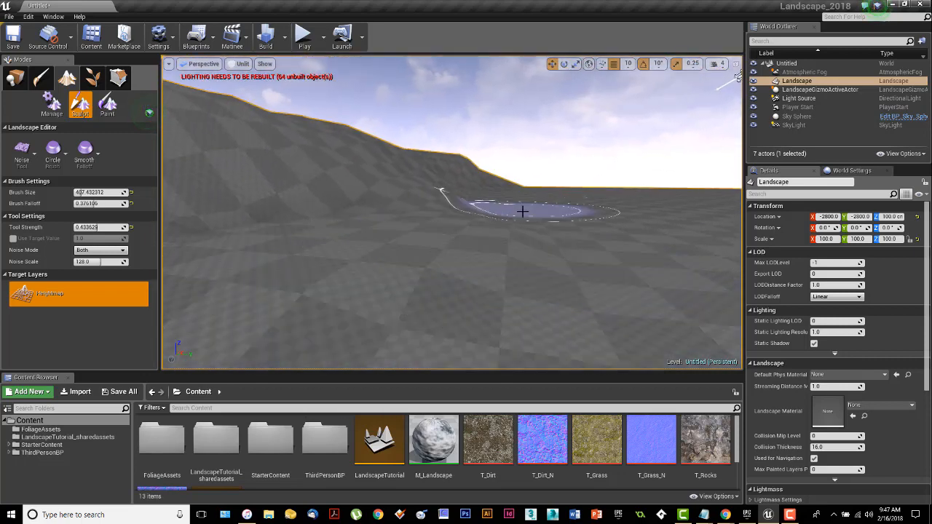
pyautogui.moveTo(509, 221)
pyautogui.mouseDown()
pyautogui.moveTo(389, 244)
pyautogui.moveTo(413, 209)
pyautogui.moveTo(431, 217)
pyautogui.mouseUp()
pyautogui.moveTo(431, 217); pyautogui.dragTo(325, 218, button='right')
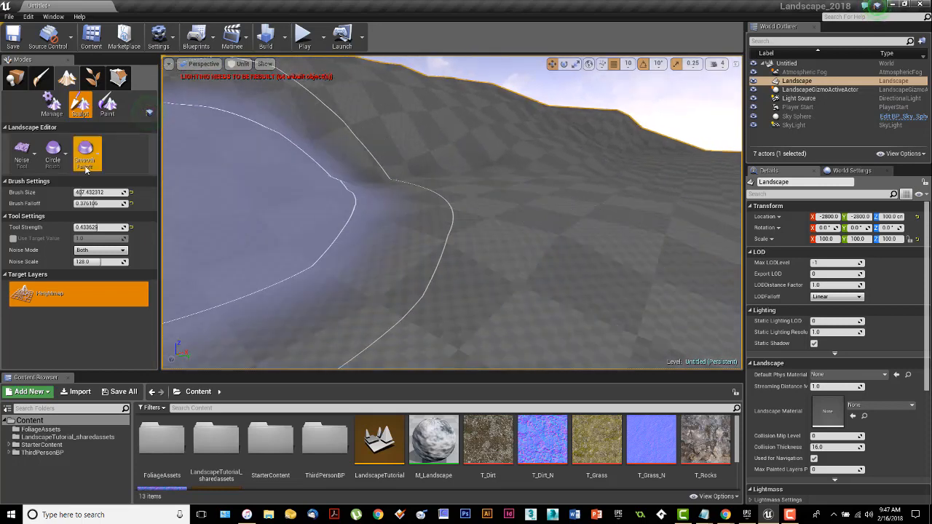
pyautogui.moveTo(514, 277)
pyautogui.mouseDown(button='right')
pyautogui.moveTo(473, 300)
pyautogui.moveTo(419, 285)
pyautogui.moveTo(335, 288)
pyautogui.moveTo(328, 255)
pyautogui.mouseUp(button='right')
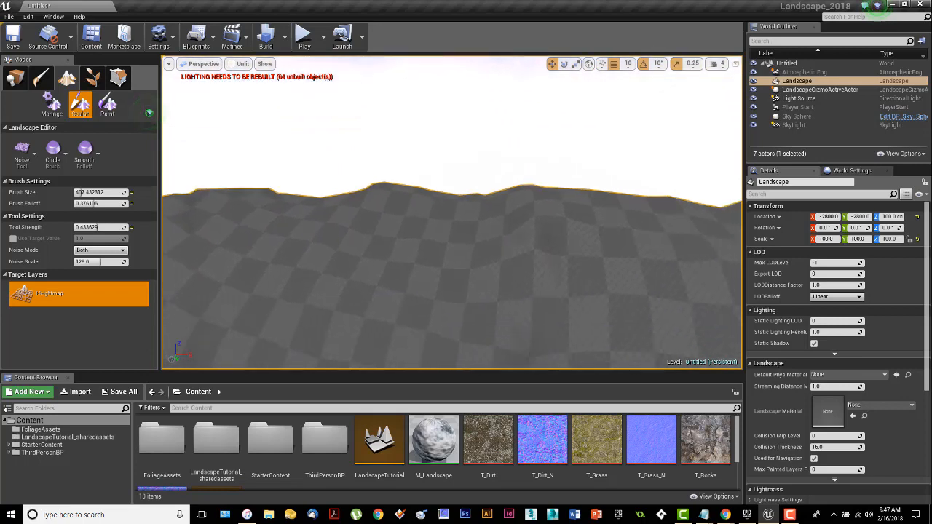
# Step: Switch back to the Sculpt tool and raise the hills along the ridge further
pyautogui.click(24, 157)
pyautogui.click(59, 175)
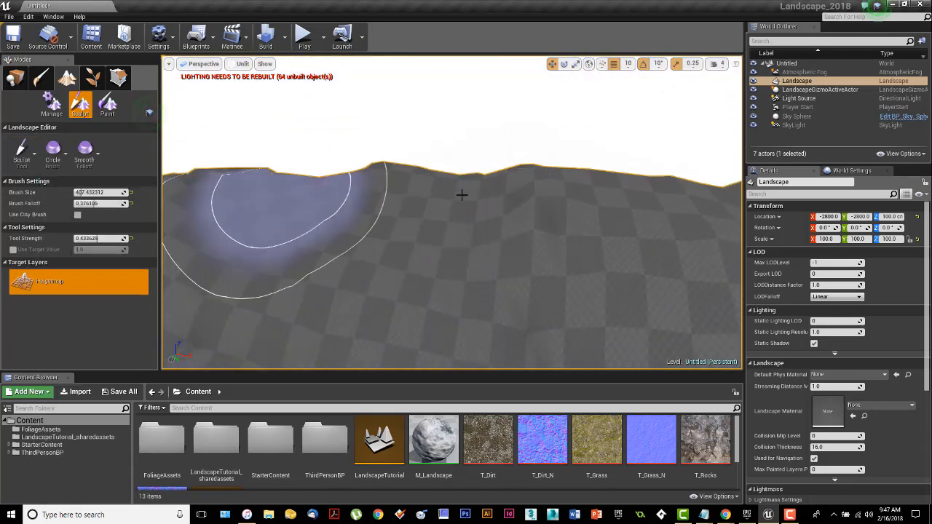
pyautogui.moveTo(462, 193)
pyautogui.mouseDown(button='right')
pyautogui.moveTo(415, 200)
pyautogui.moveTo(437, 211)
pyautogui.moveTo(493, 187)
pyautogui.mouseUp(button='right')
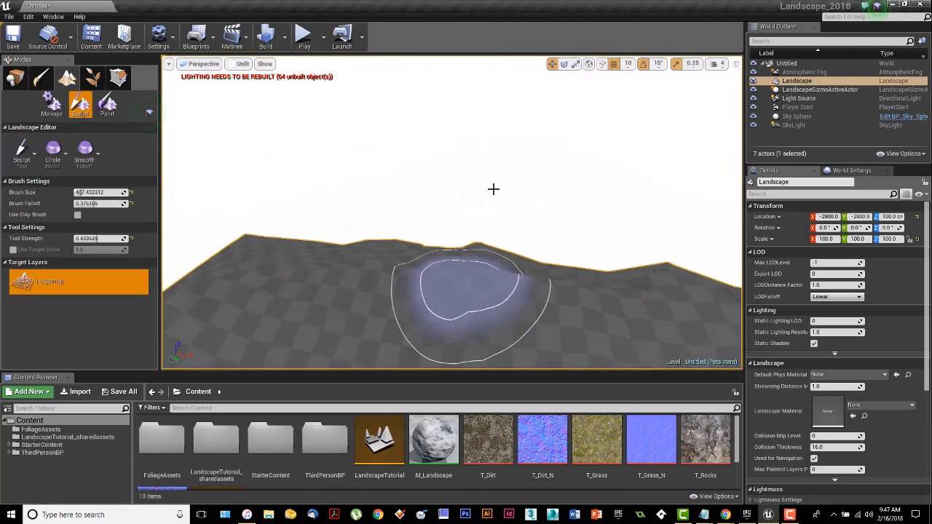
pyautogui.moveTo(263, 246)
pyautogui.mouseDown()
pyautogui.moveTo(248, 245)
pyautogui.moveTo(335, 250)
pyautogui.moveTo(285, 241)
pyautogui.moveTo(332, 226)
pyautogui.mouseUp()
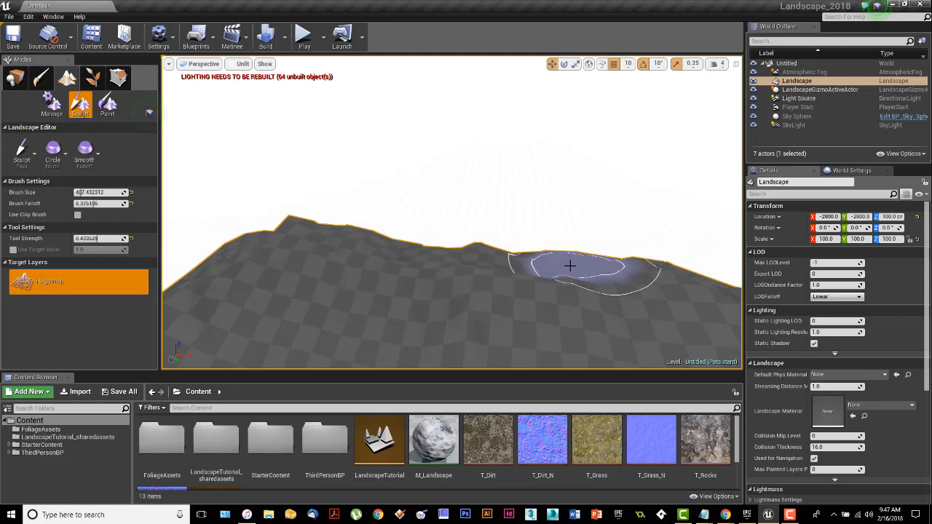
pyautogui.moveTo(570, 266)
pyautogui.mouseDown()
pyautogui.moveTo(572, 258)
pyautogui.moveTo(555, 265)
pyautogui.mouseUp()
pyautogui.moveTo(555, 265)
pyautogui.mouseDown(button='right')
pyautogui.moveTo(451, 270)
pyautogui.moveTo(706, 241)
pyautogui.moveTo(603, 198)
pyautogui.mouseUp(button='right')
pyautogui.moveTo(465, 176); pyautogui.dragTo(465, 174)
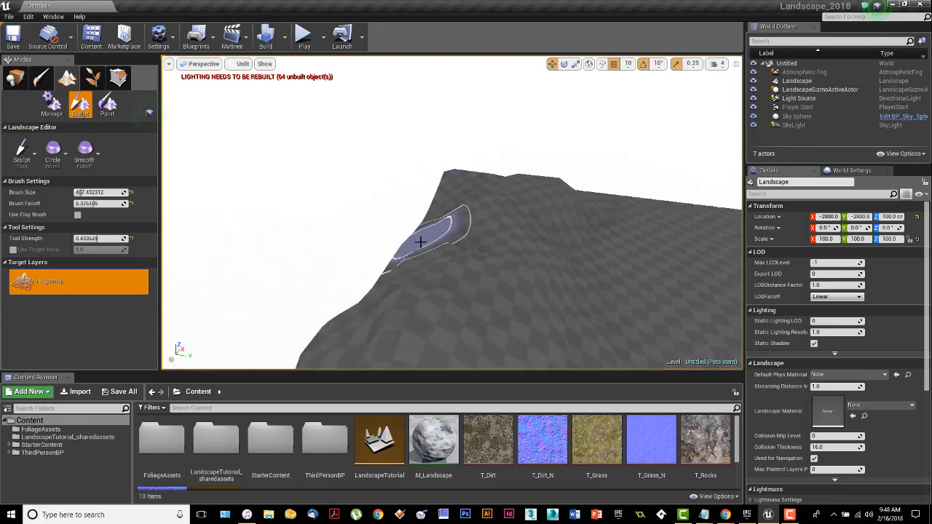
# Step: Build up the ridge peaks with additional Sculpt strokes
pyautogui.moveTo(421, 242); pyautogui.dragTo(419, 240)
pyautogui.moveTo(546, 281)
pyautogui.mouseDown(button='right')
pyautogui.moveTo(477, 266)
pyautogui.moveTo(470, 244)
pyautogui.moveTo(466, 253)
pyautogui.moveTo(477, 291)
pyautogui.moveTo(503, 290)
pyautogui.moveTo(537, 265)
pyautogui.mouseUp(button='right')
pyautogui.moveTo(466, 224)
pyautogui.mouseDown(button='right')
pyautogui.moveTo(460, 237)
pyautogui.moveTo(447, 213)
pyautogui.mouseUp(button='right')
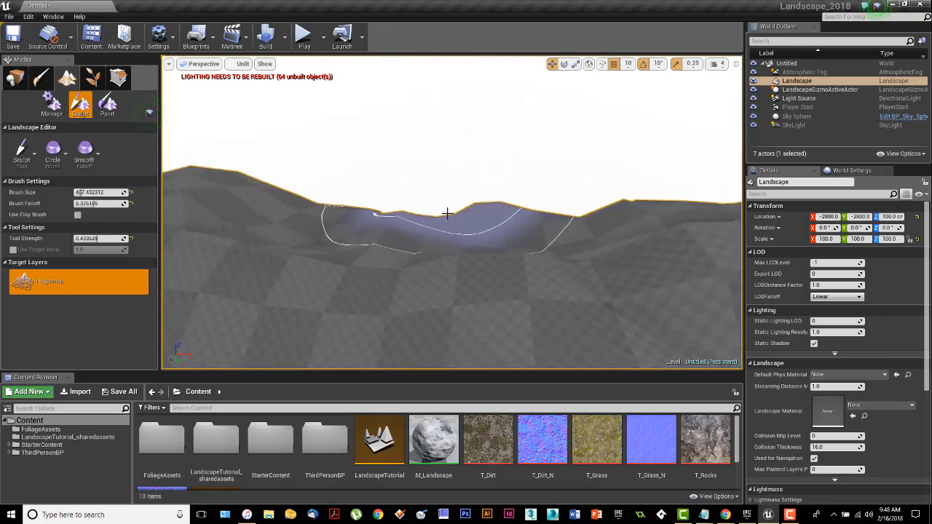
pyautogui.moveTo(447, 213)
pyautogui.mouseDown()
pyautogui.moveTo(433, 218)
pyautogui.moveTo(488, 187)
pyautogui.moveTo(435, 185)
pyautogui.mouseUp()
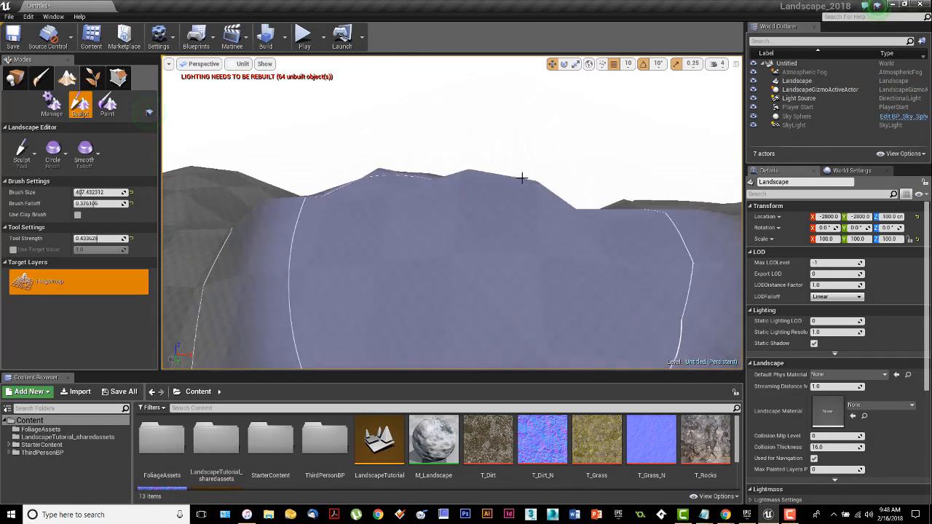
pyautogui.moveTo(514, 211)
pyautogui.mouseDown(button='right')
pyautogui.moveTo(511, 179)
pyautogui.moveTo(513, 218)
pyautogui.moveTo(519, 184)
pyautogui.moveTo(521, 202)
pyautogui.mouseUp(button='right')
pyautogui.press('s')
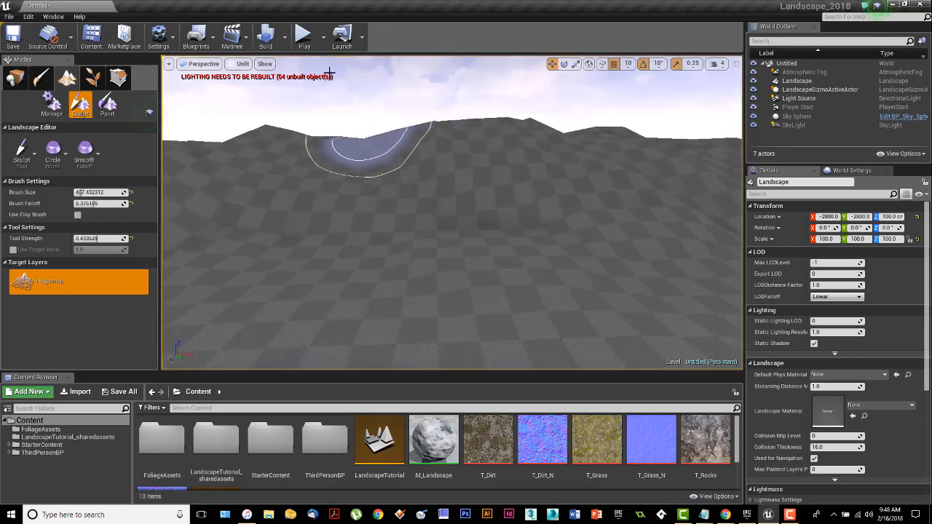
# Step: Play the level to test walking on the sculpted terrain, then stop playing
pyautogui.click(304, 35)
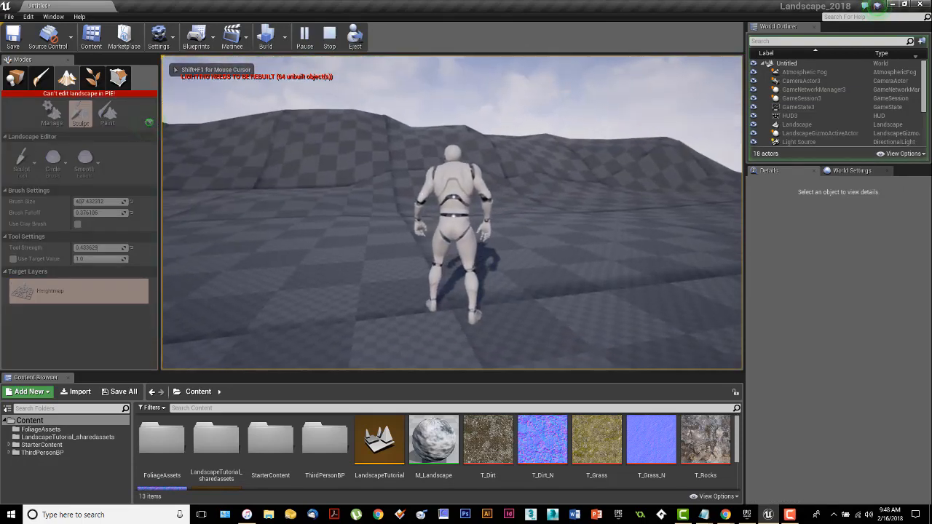
pyautogui.press('Escape')
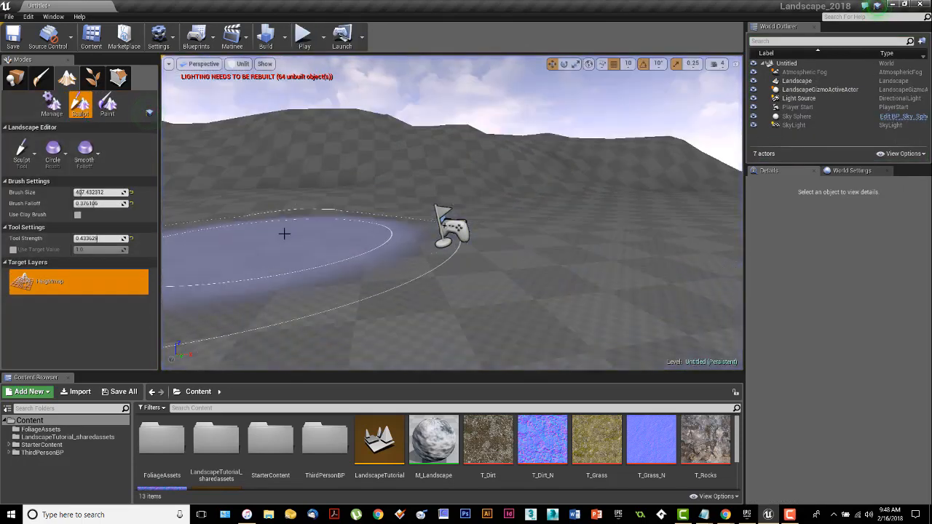
# Step: Shrink the brush size to about 74 and sculpt a small mound on the flat ground with strength about 0.35
pyautogui.moveTo(98, 192); pyautogui.dragTo(76, 192)
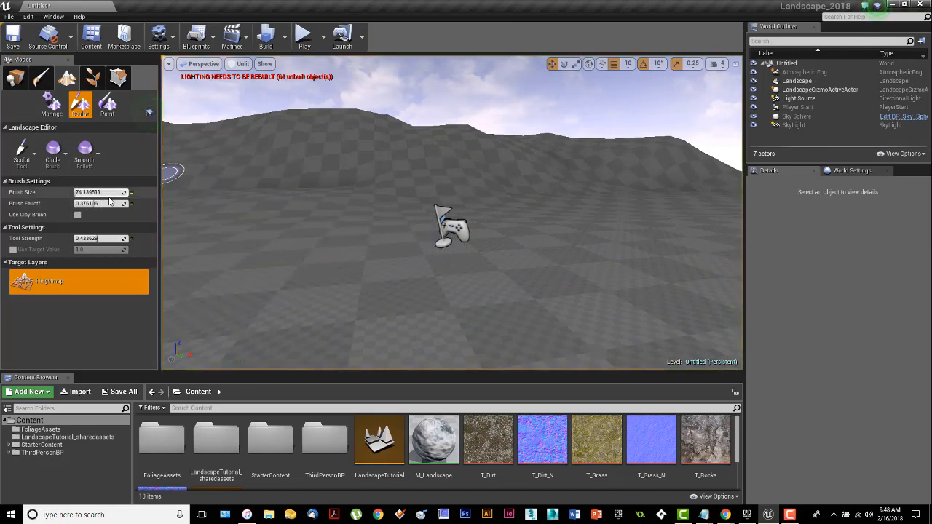
pyautogui.moveTo(364, 212)
pyautogui.mouseDown(button='right')
pyautogui.moveTo(367, 284)
pyautogui.moveTo(332, 271)
pyautogui.mouseUp(button='right')
pyautogui.press('w')
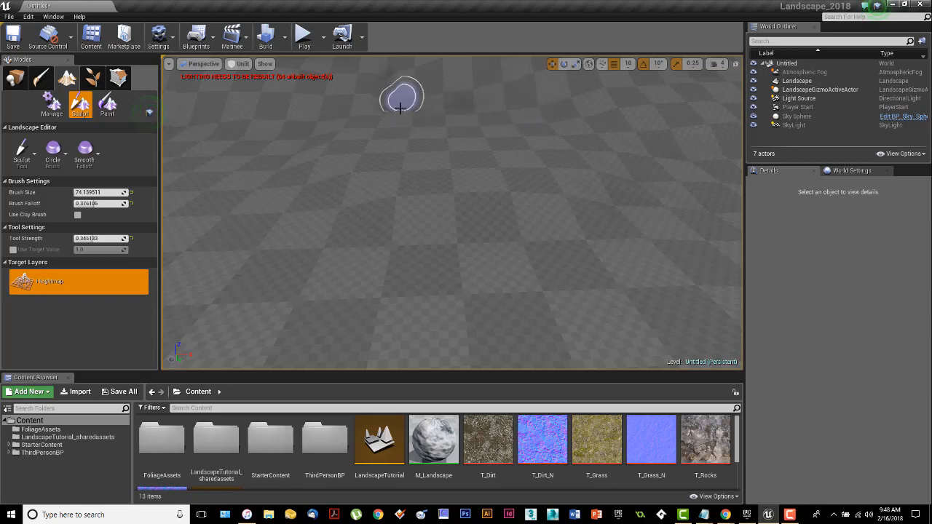
pyautogui.moveTo(400, 108); pyautogui.dragTo(384, 96)
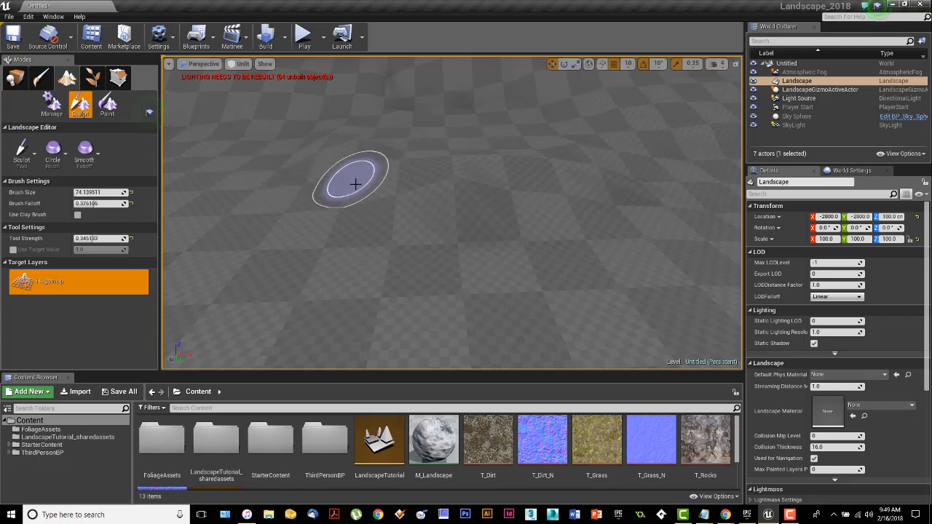
pyautogui.moveTo(533, 174)
pyautogui.mouseDown()
pyautogui.moveTo(591, 146)
pyautogui.moveTo(566, 167)
pyautogui.moveTo(476, 184)
pyautogui.moveTo(378, 168)
pyautogui.moveTo(317, 133)
pyautogui.mouseUp()
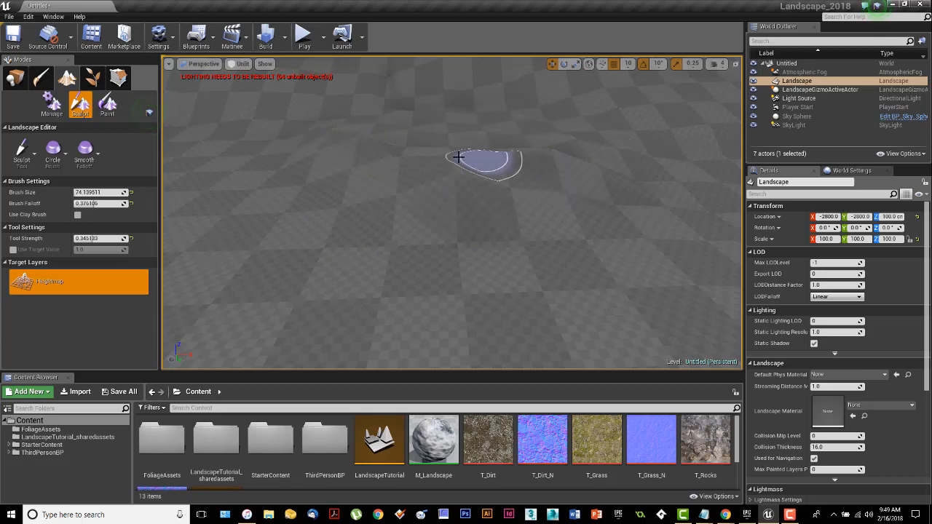
# Step: Switch to the Smooth tool and smooth the mound and surrounding terrain with several brush strokes
pyautogui.click(22, 163)
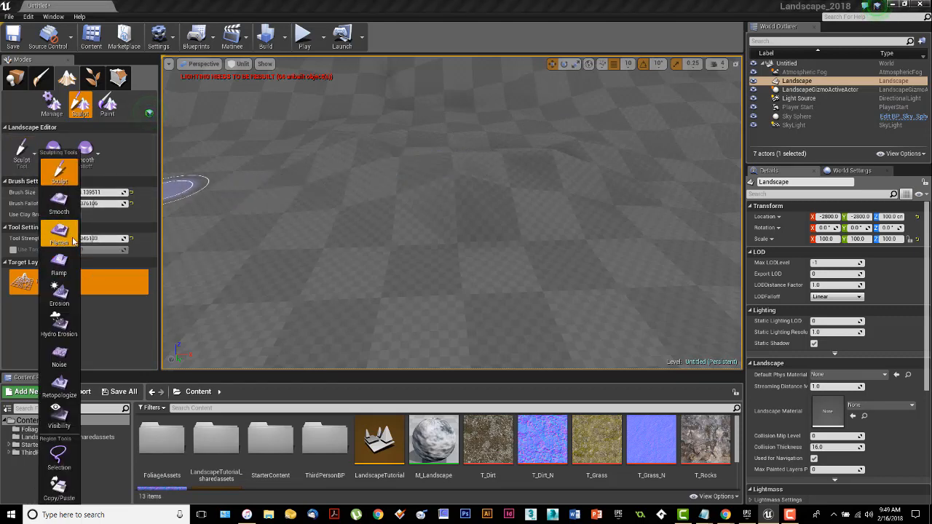
pyautogui.click(64, 213)
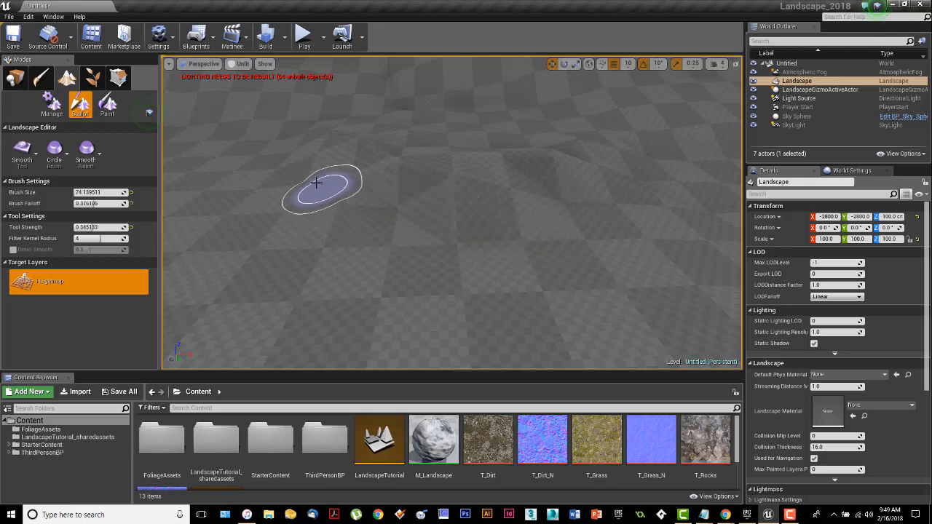
pyautogui.click(20, 153)
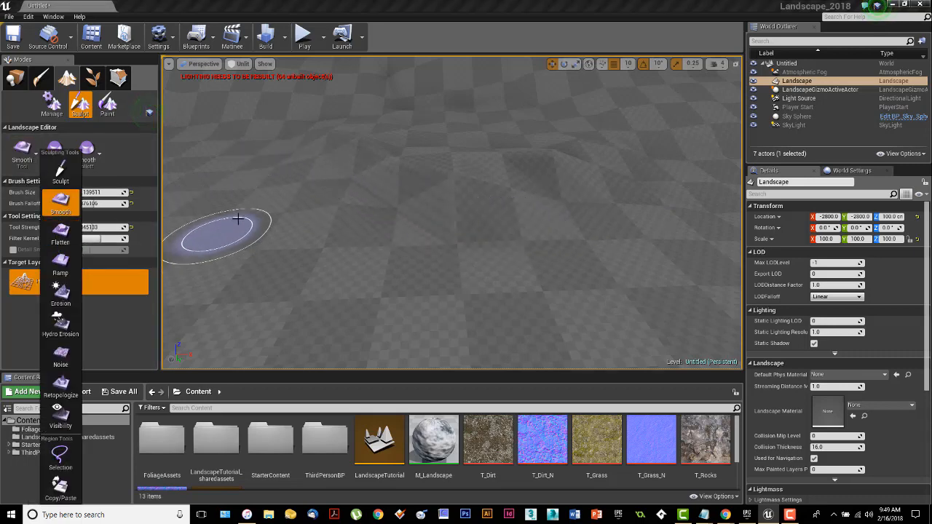
pyautogui.click(303, 207)
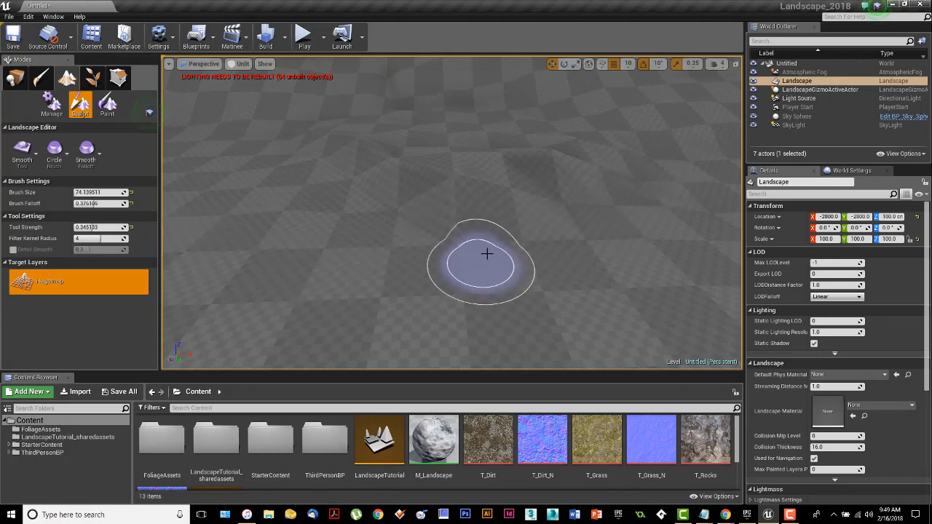
pyautogui.moveTo(487, 254)
pyautogui.mouseDown(button='right')
pyautogui.moveTo(495, 248)
pyautogui.moveTo(484, 213)
pyautogui.moveTo(486, 237)
pyautogui.moveTo(486, 215)
pyautogui.moveTo(577, 238)
pyautogui.moveTo(546, 222)
pyautogui.moveTo(556, 207)
pyautogui.moveTo(541, 214)
pyautogui.moveTo(536, 203)
pyautogui.mouseUp(button='right')
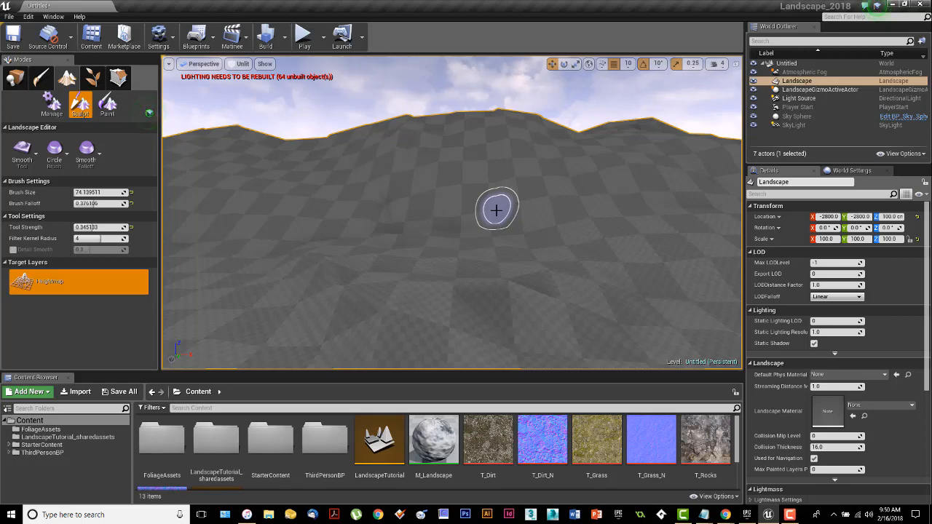
pyautogui.moveTo(494, 212); pyautogui.dragTo(473, 211, button='right')
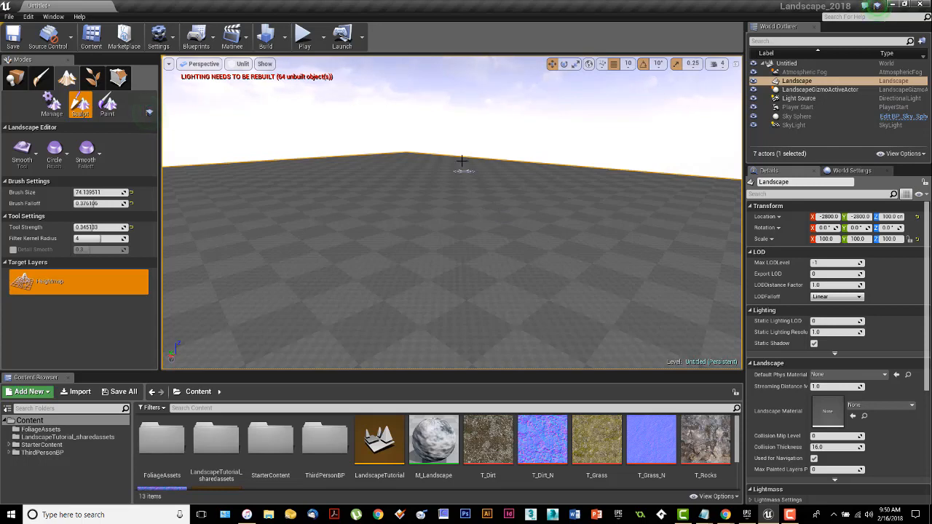
pyautogui.moveTo(653, 191)
pyautogui.mouseDown(button='right')
pyautogui.moveTo(598, 146)
pyautogui.moveTo(645, 185)
pyautogui.mouseUp(button='right')
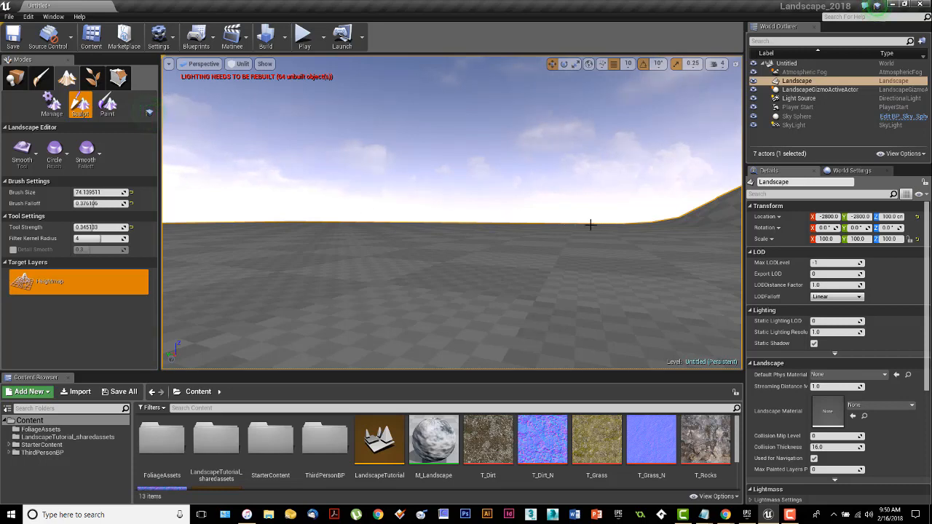
pyautogui.moveTo(412, 228); pyautogui.dragTo(207, 217, button='right')
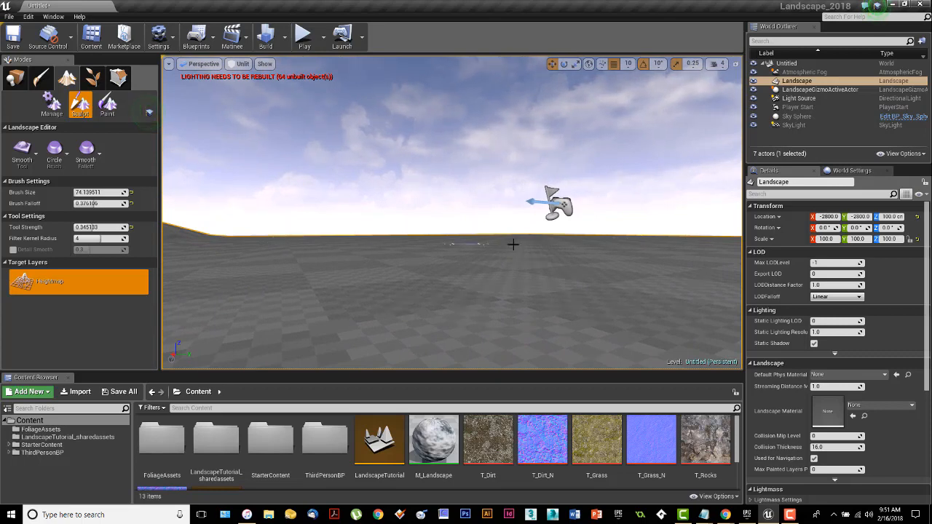
pyautogui.moveTo(592, 247); pyautogui.dragTo(647, 225, button='right')
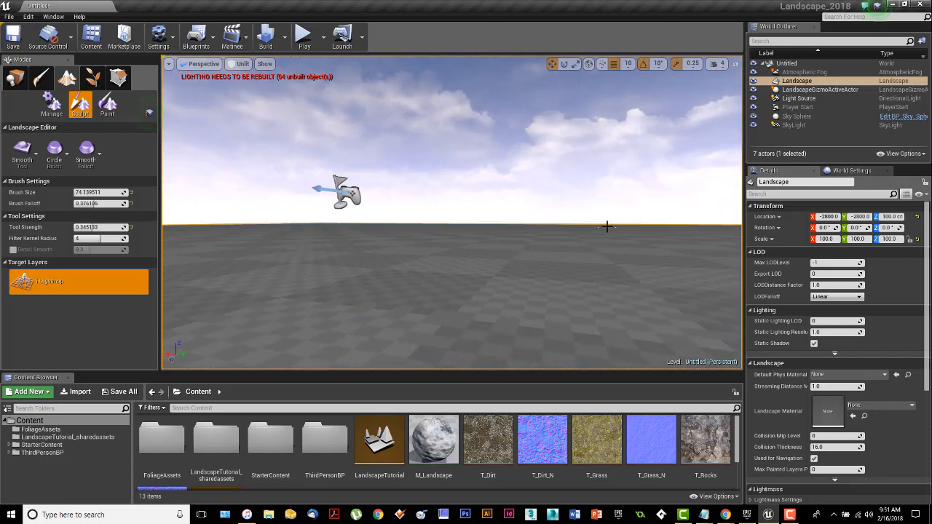
pyautogui.moveTo(530, 250); pyautogui.dragTo(545, 227, button='right')
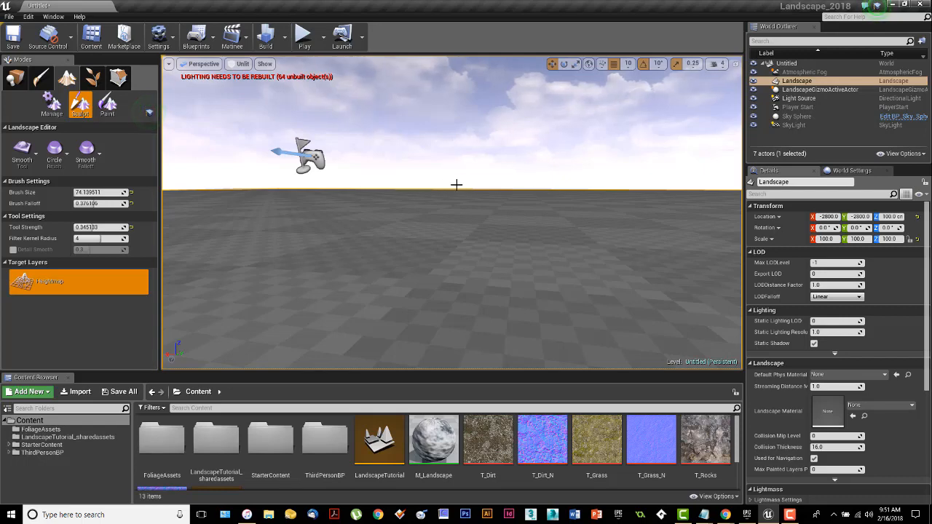
pyautogui.moveTo(456, 184)
pyautogui.mouseDown(button='right')
pyautogui.moveTo(463, 206)
pyautogui.moveTo(472, 191)
pyautogui.moveTo(445, 196)
pyautogui.moveTo(393, 173)
pyautogui.moveTo(371, 186)
pyautogui.moveTo(445, 175)
pyautogui.moveTo(424, 198)
pyautogui.moveTo(436, 186)
pyautogui.moveTo(518, 260)
pyautogui.moveTo(521, 252)
pyautogui.moveTo(539, 280)
pyautogui.mouseUp(button='right')
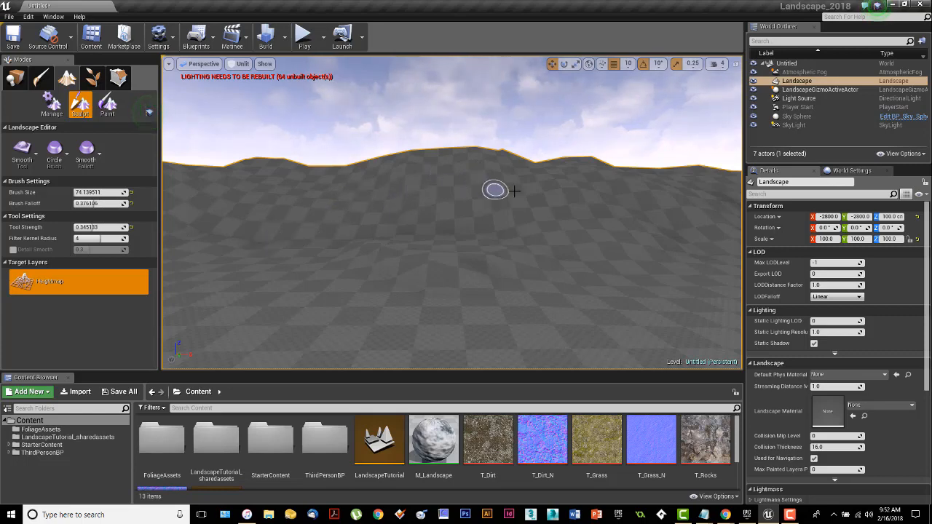
# Step: Leave landscape editing and switch to Place mode
pyautogui.moveTo(562, 309)
pyautogui.mouseDown(button='right')
pyautogui.moveTo(573, 306)
pyautogui.moveTo(562, 329)
pyautogui.moveTo(561, 309)
pyautogui.mouseUp(button='right')
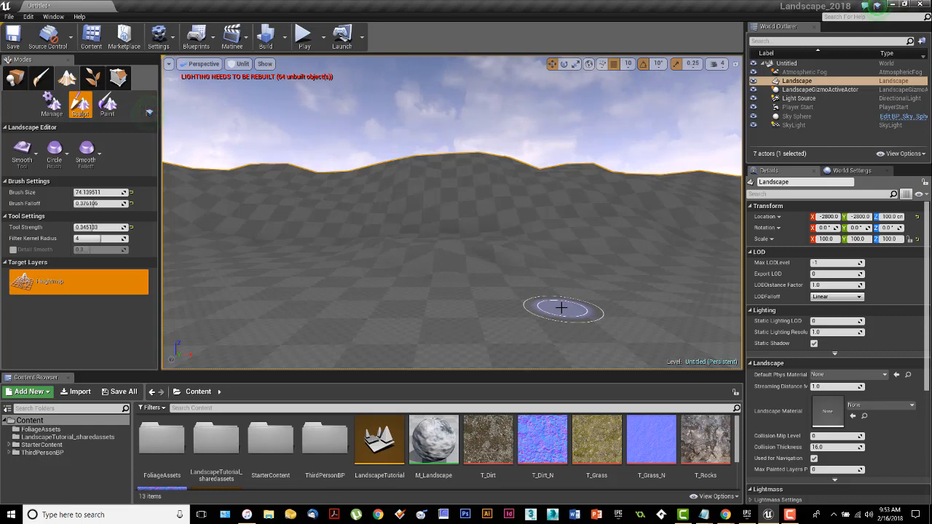
pyautogui.click(14, 77)
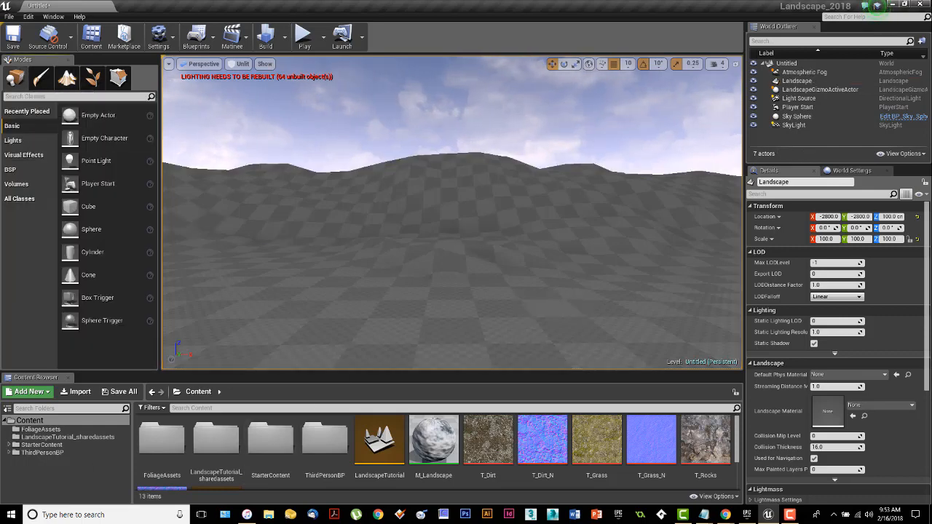